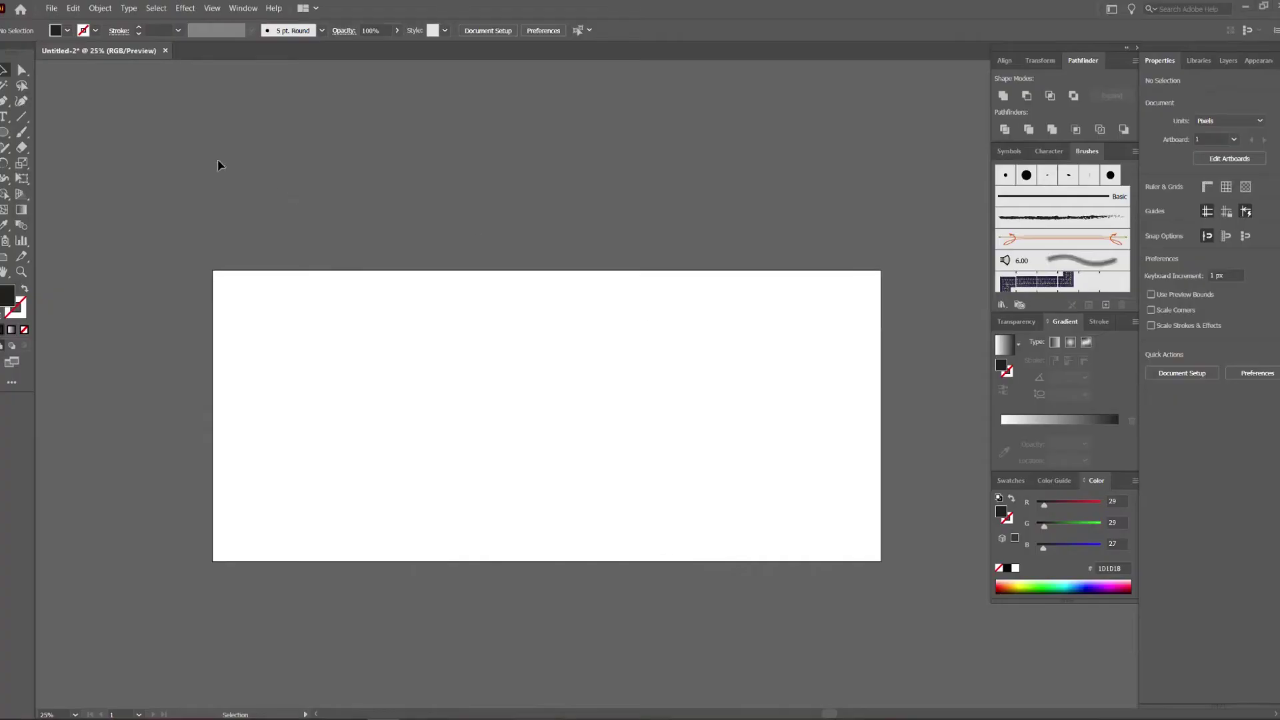
Draw a horizontal line across the artboard's middle with a black stroke.
left_click(22, 116)
left_click_drag(235, 397, 924, 397)
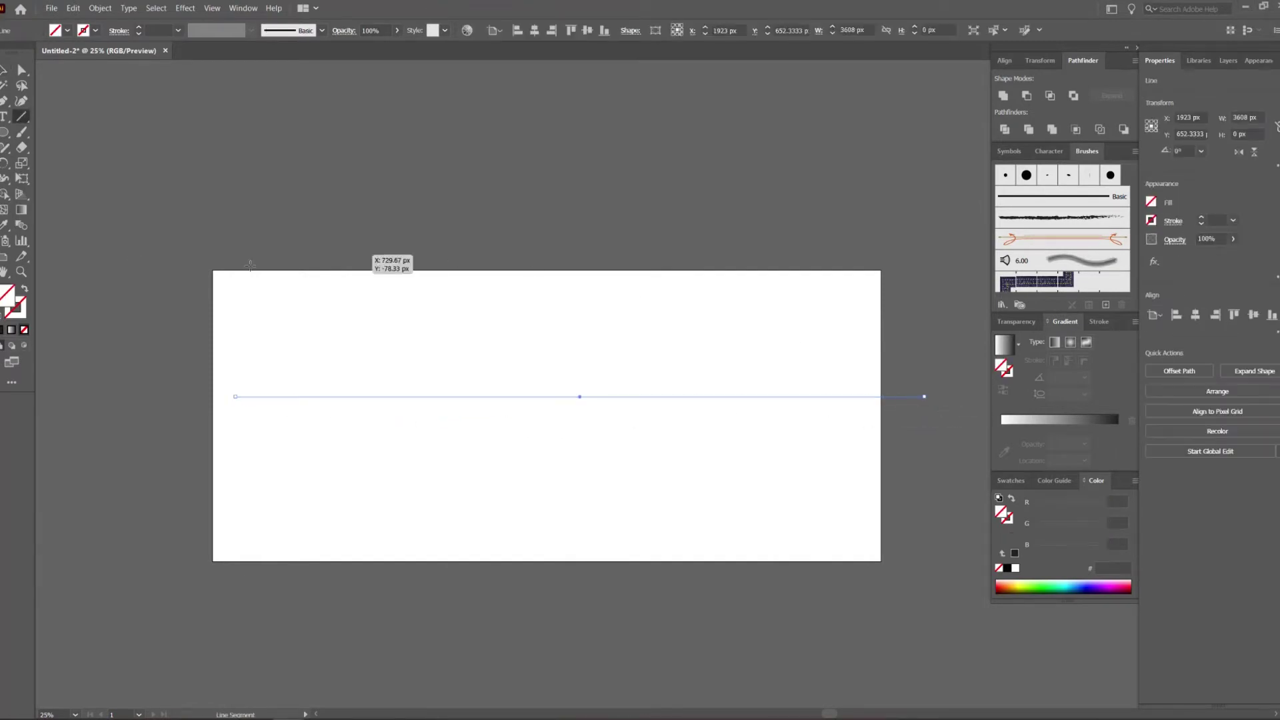
left_click(23, 309)
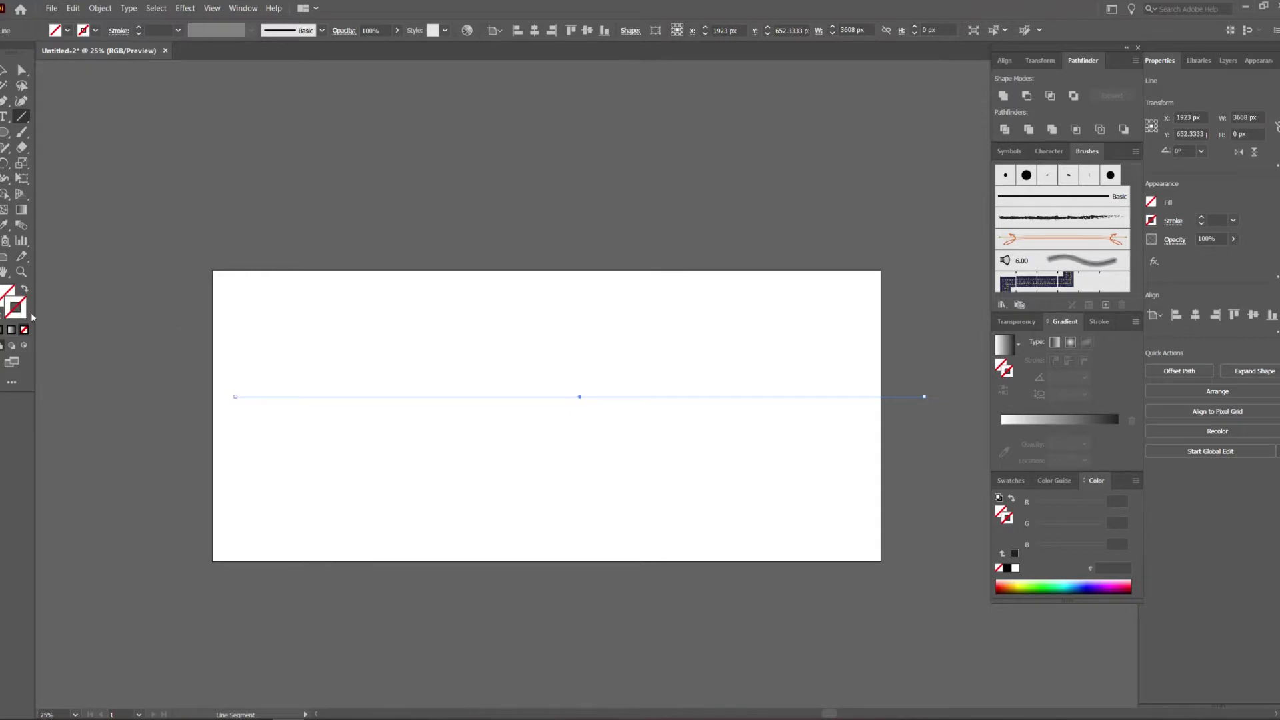
left_click(1008, 568)
Set the line's stroke weight to 6 pt and nudge it slightly lower.
key("v")
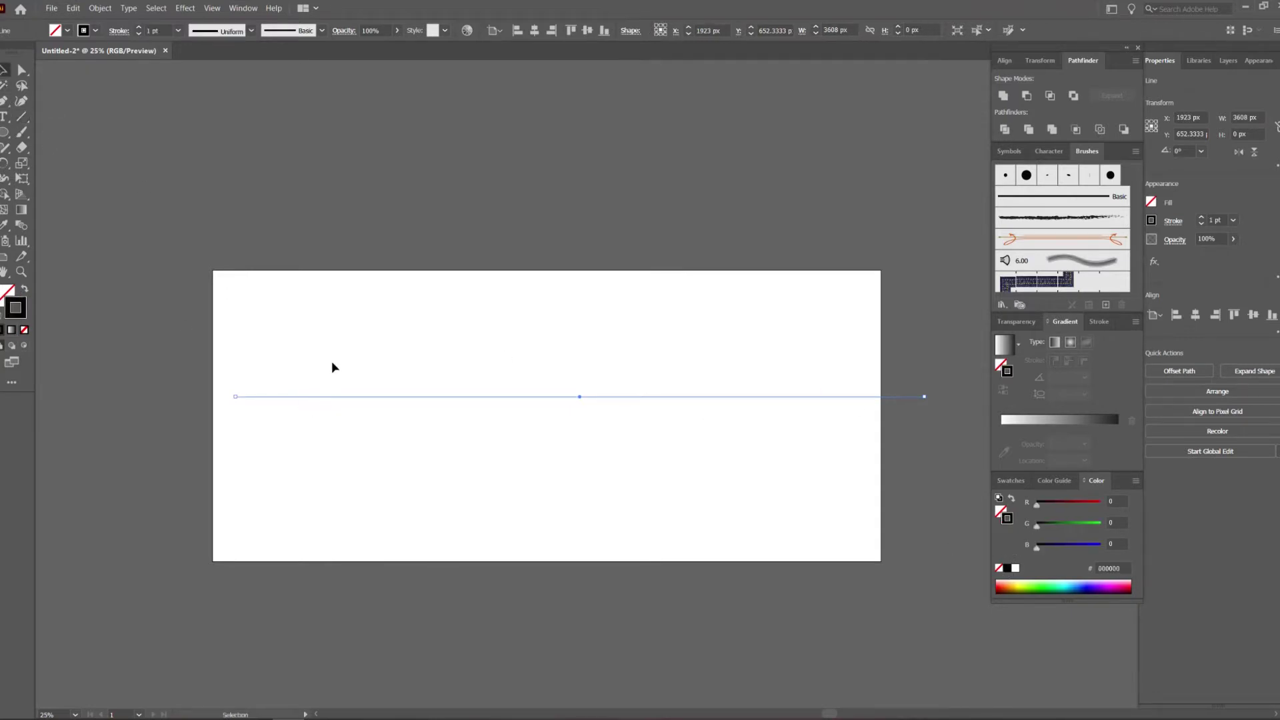
left_click(333, 367)
left_click_drag(313, 338, 552, 418)
left_click(1098, 321)
left_click(1038, 339)
left_click(1039, 339)
left_click(1039, 339)
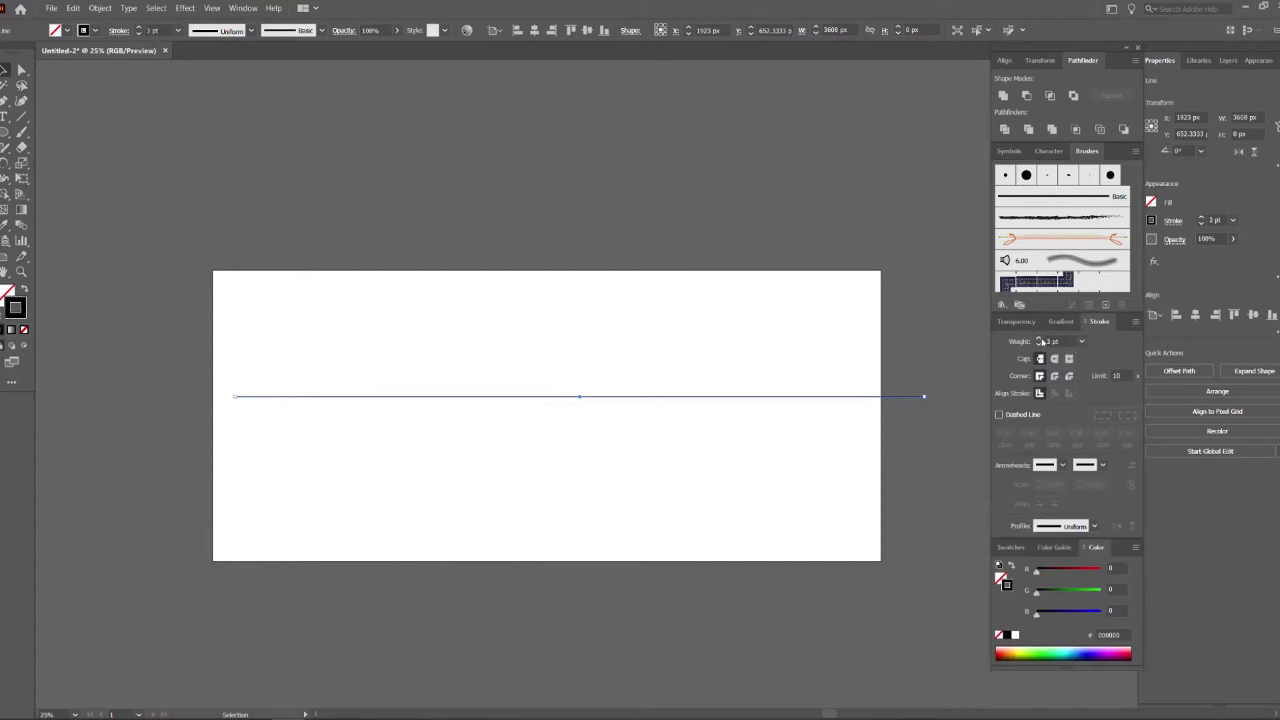
left_click(920, 297)
left_click_drag(603, 400, 568, 410)
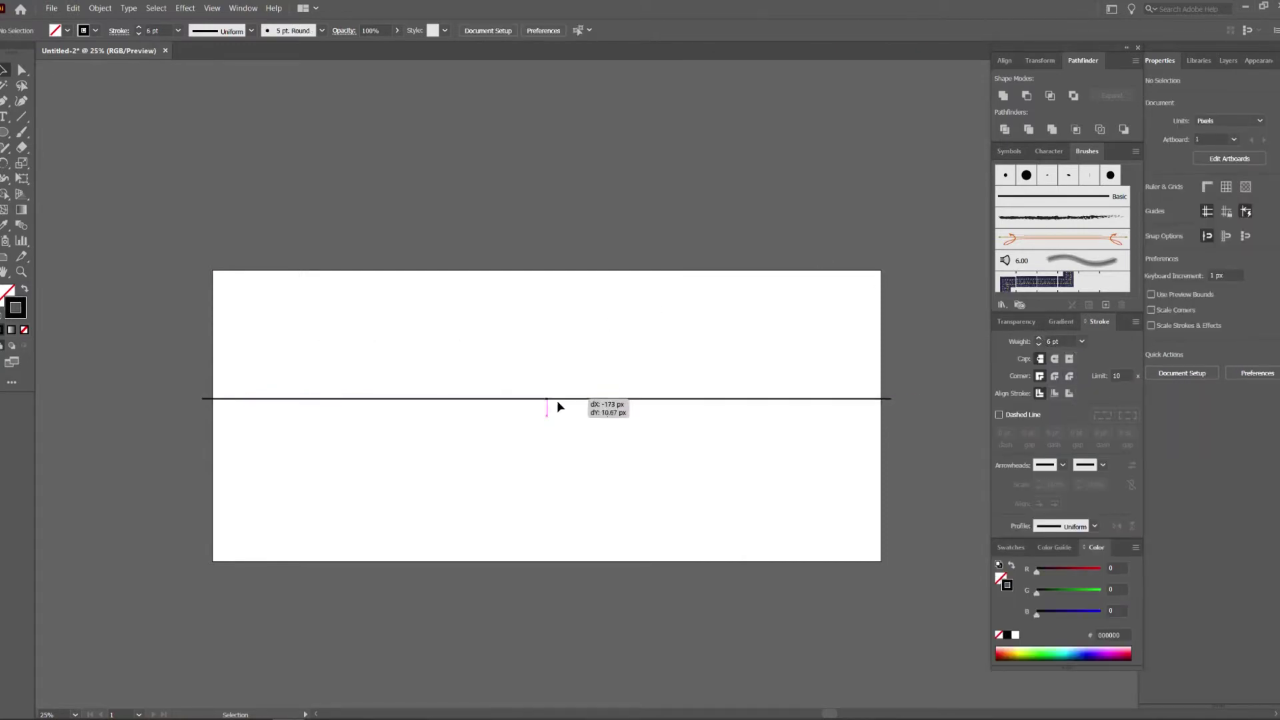
Deselect the line and switch to the Pen tool.
left_click(776, 224)
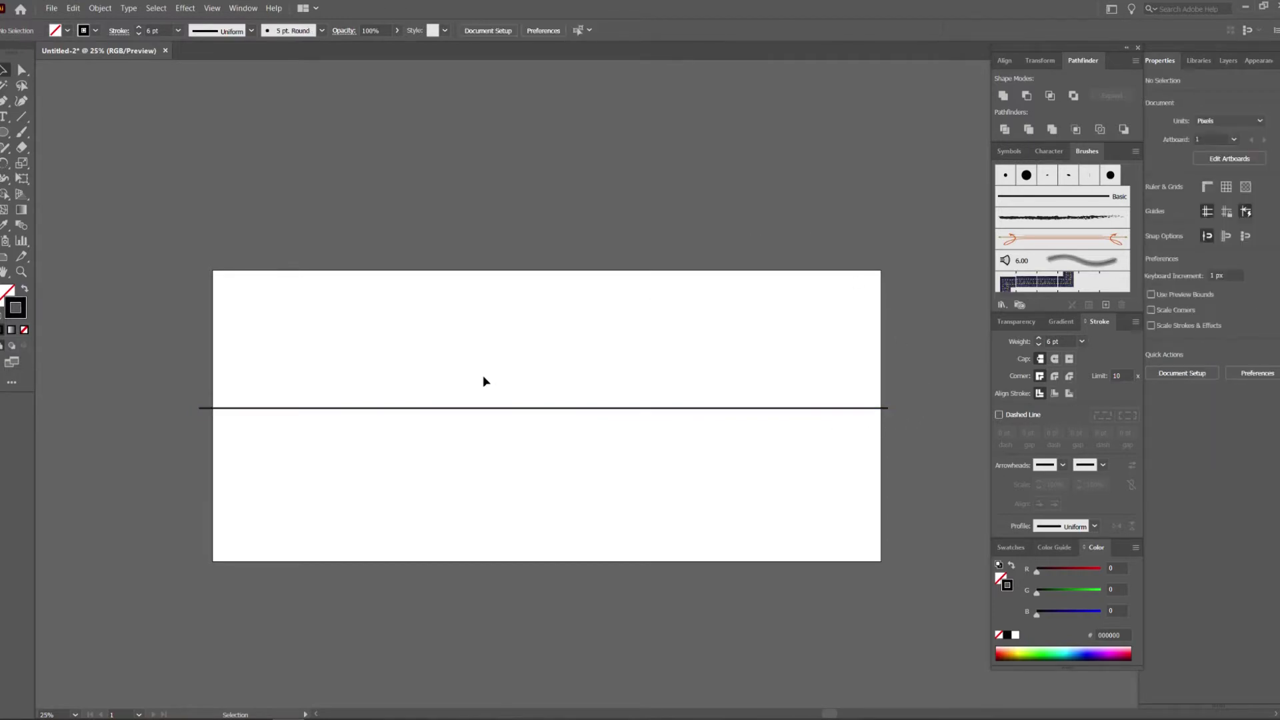
left_click(4, 102)
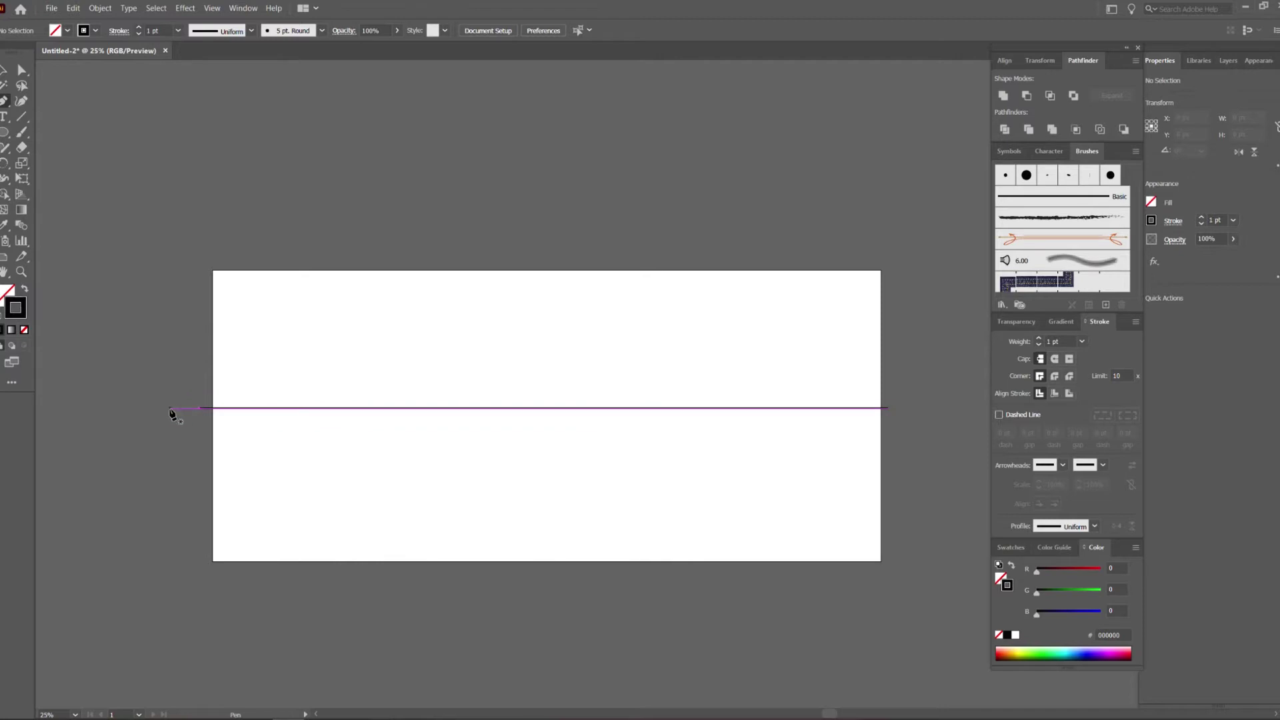
Pen a wave from the line's left end: peak above, trough below, ending past the right edge.
left_click(170, 409)
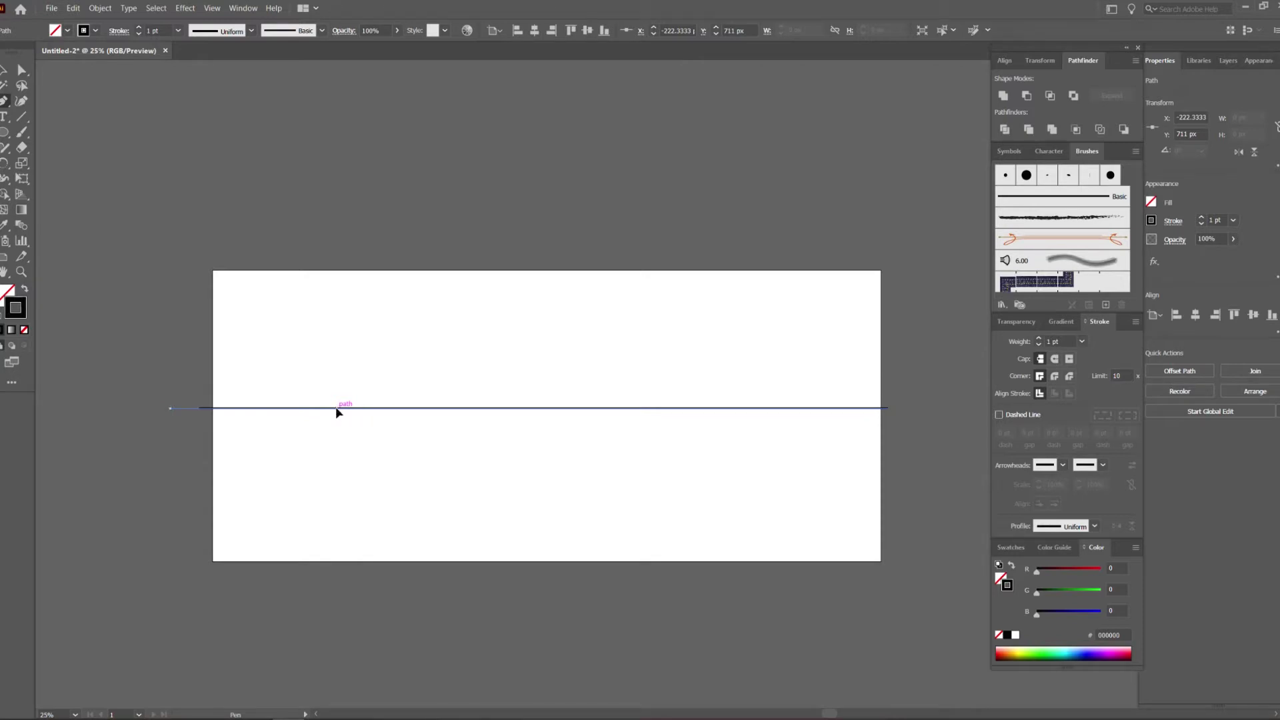
left_click(385, 409)
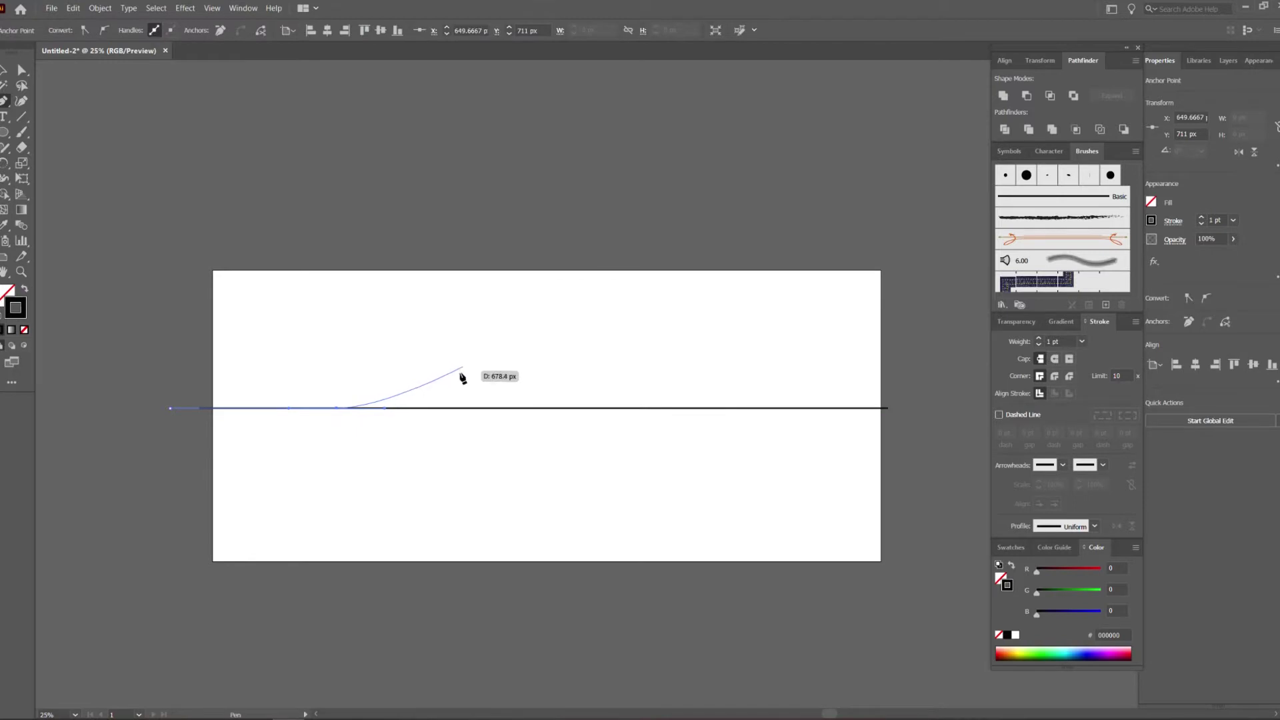
mouse_move(485, 408)
left_mouse_down()
mouse_move(495, 383)
mouse_move(514, 380)
left_mouse_up()
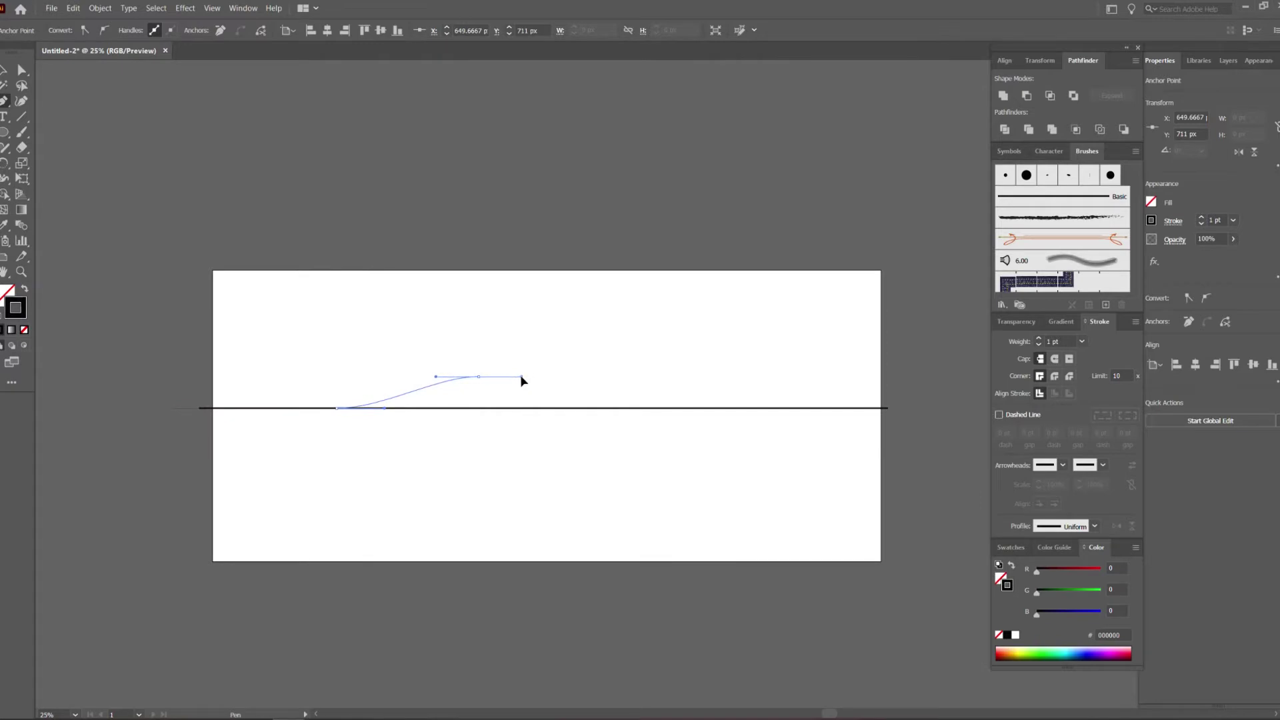
left_click_drag(522, 377, 526, 377)
left_click_drag(526, 376, 526, 376)
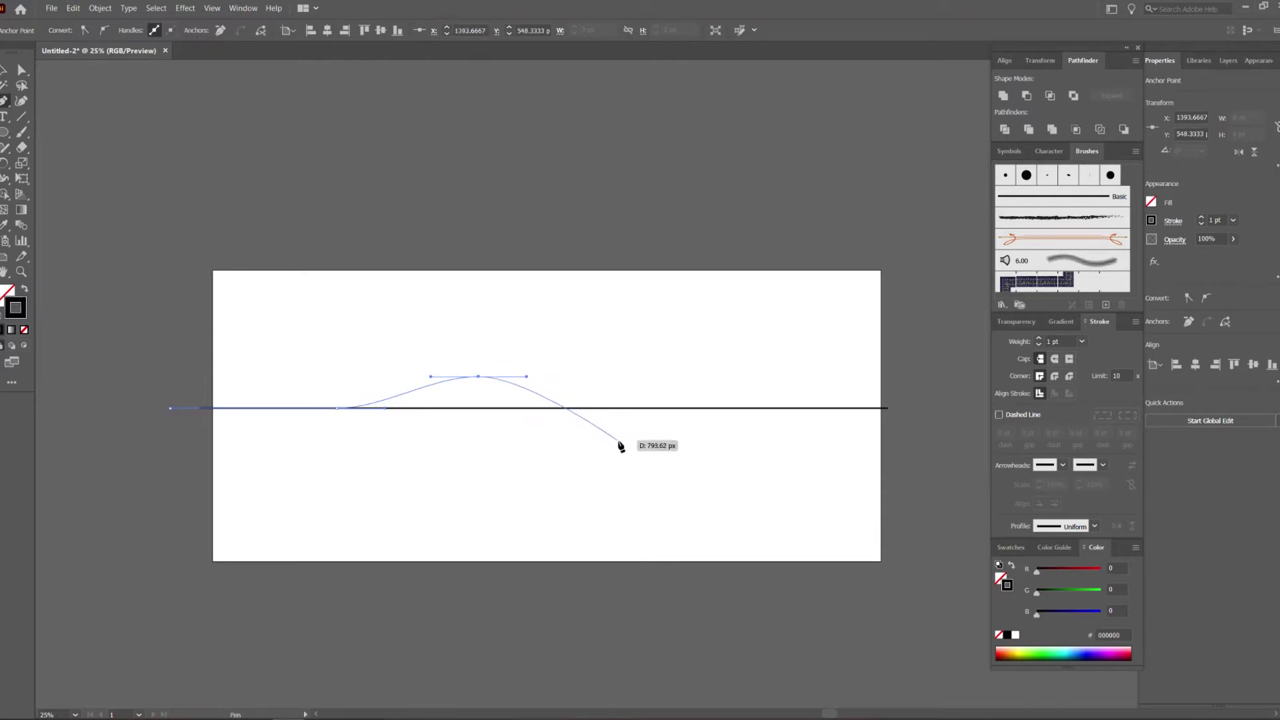
left_click_drag(634, 453, 680, 462)
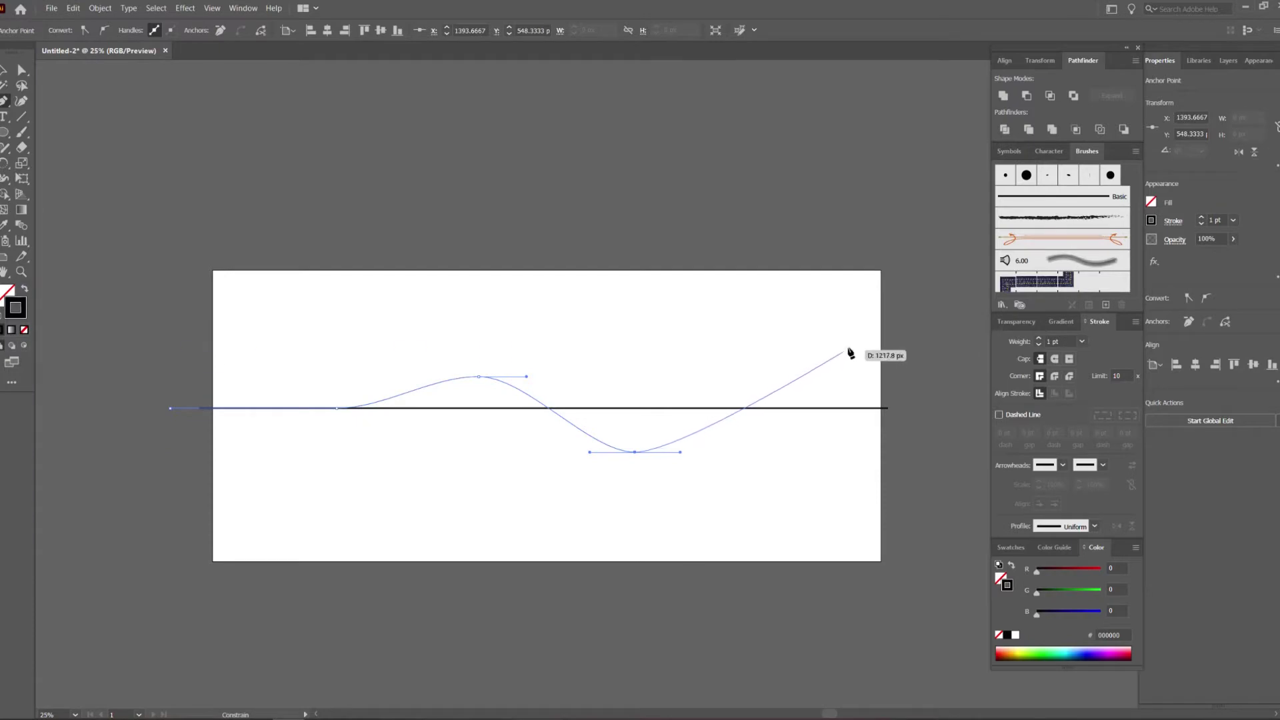
left_click_drag(866, 337, 946, 319)
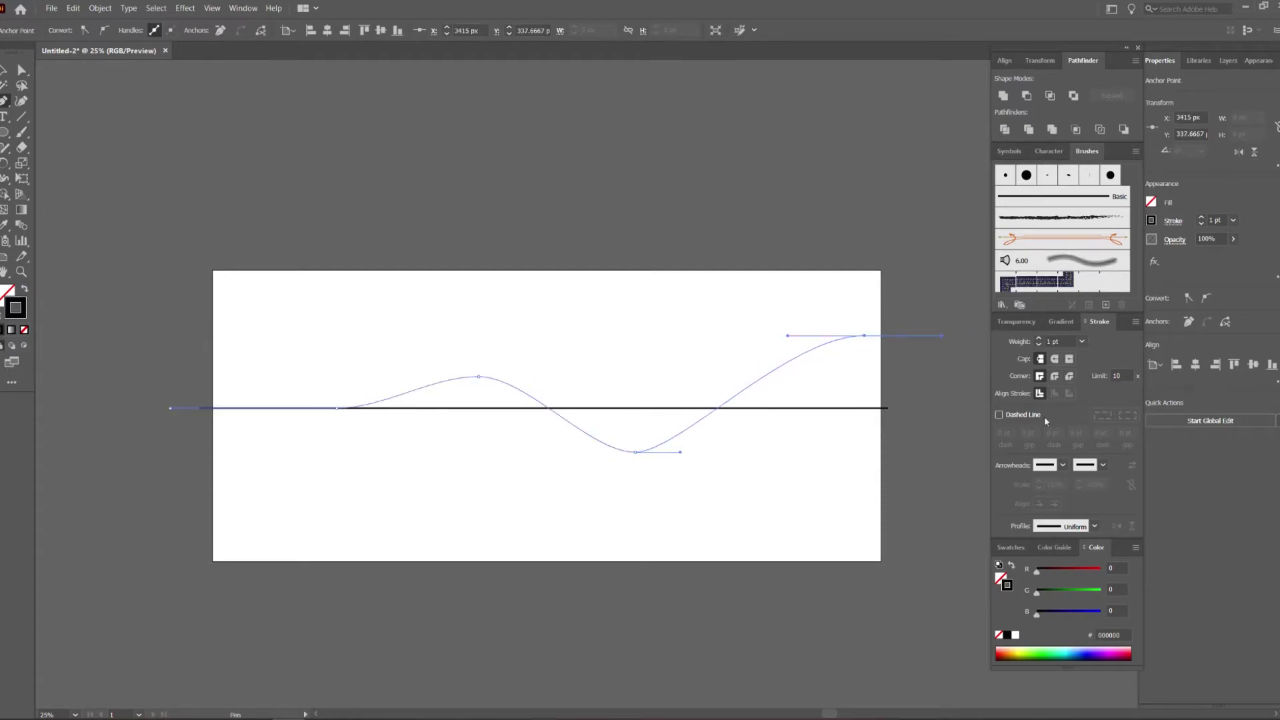
left_click_drag(961, 402, 783, 355)
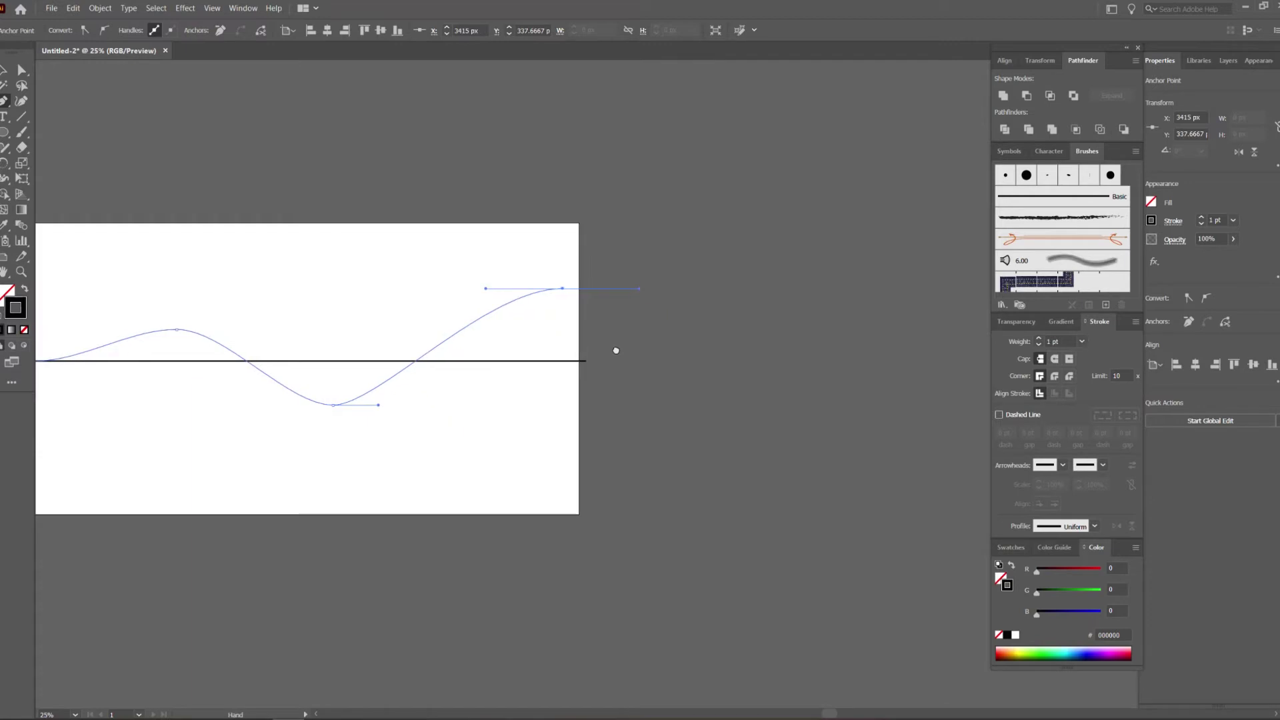
left_click(868, 468)
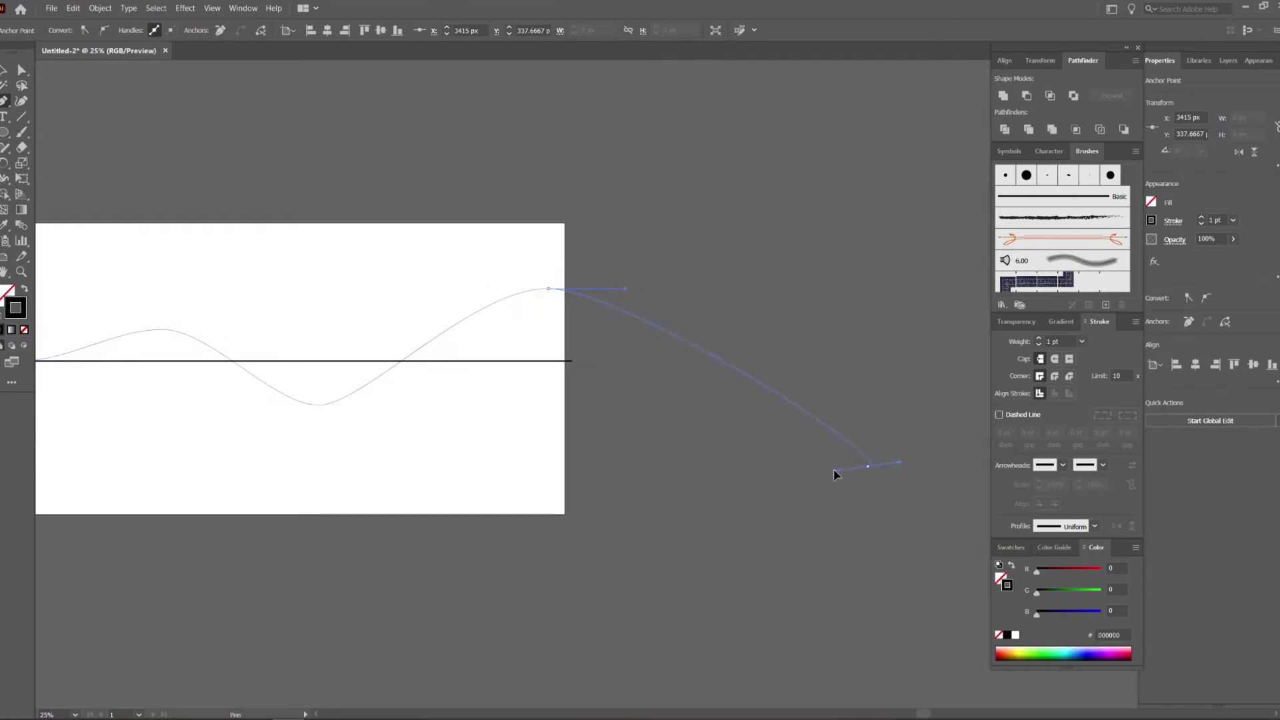
left_click_drag(847, 475, 978, 468)
left_click(827, 380, "ctrl")
left_click_drag(355, 298, 744, 329)
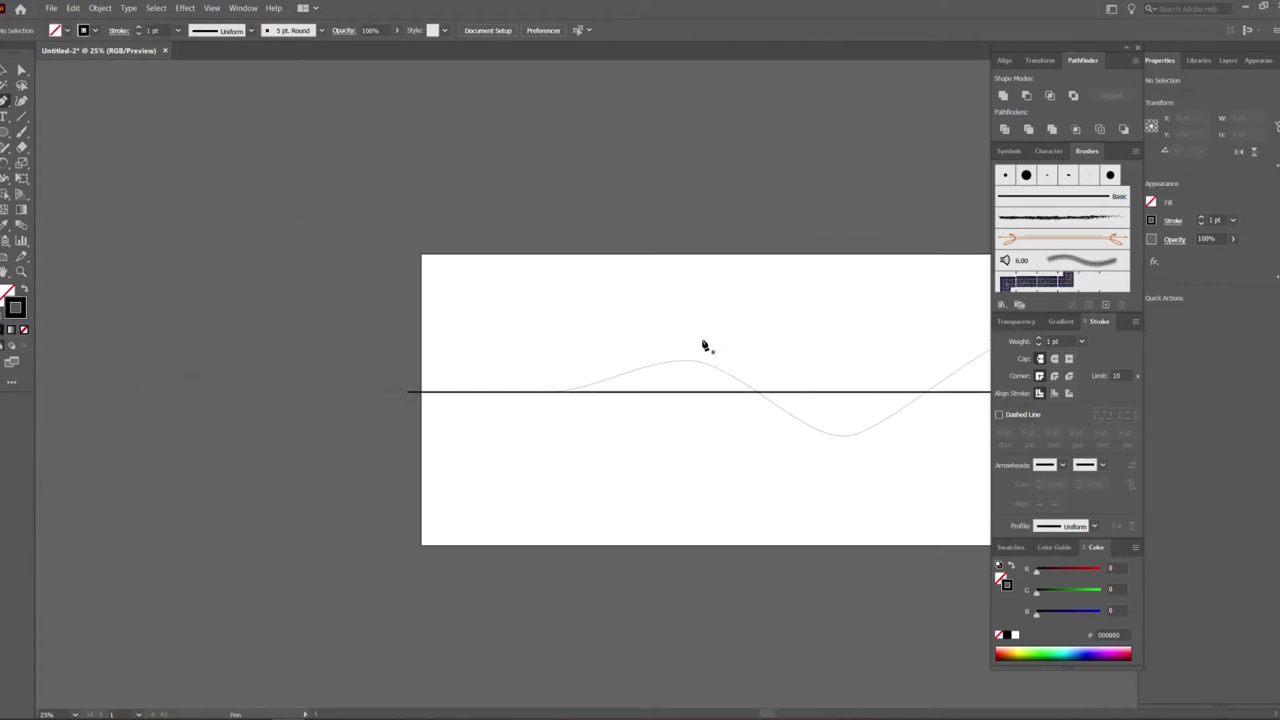
Pen a second wave with a shallow dip, tall peak and deep trough, undoing misplaced anchors.
left_click(407, 393)
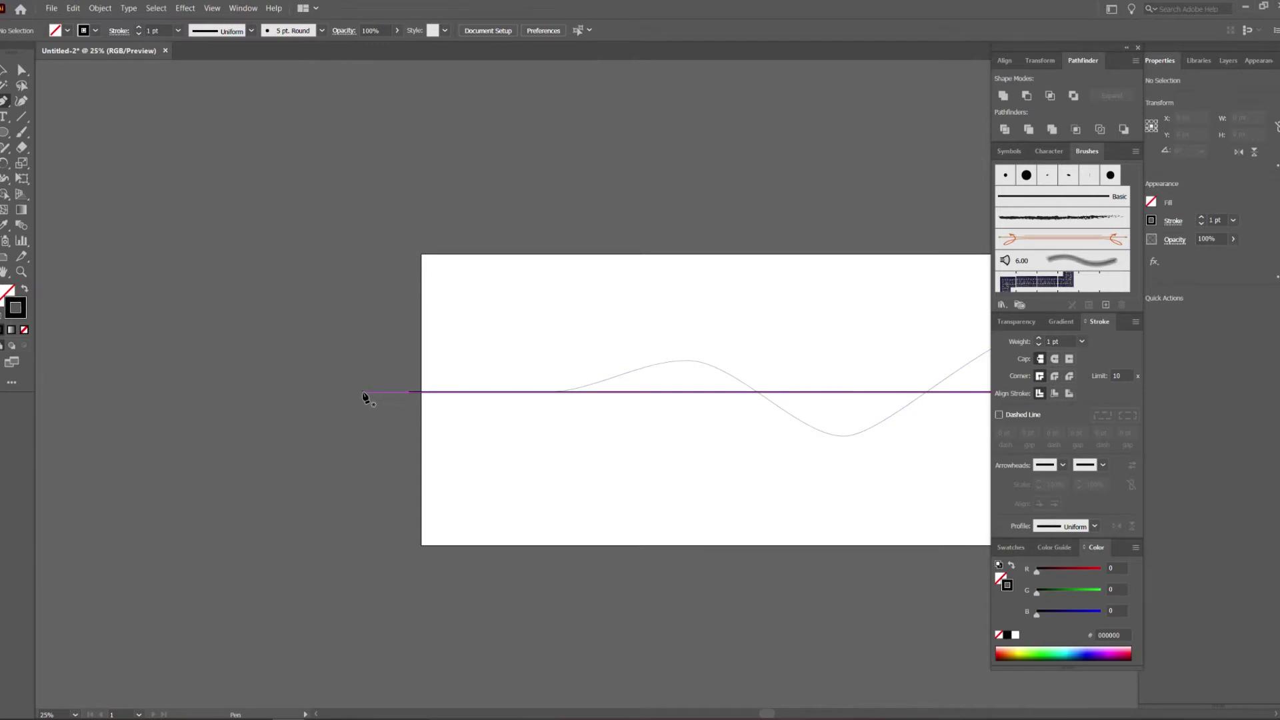
left_click(364, 393)
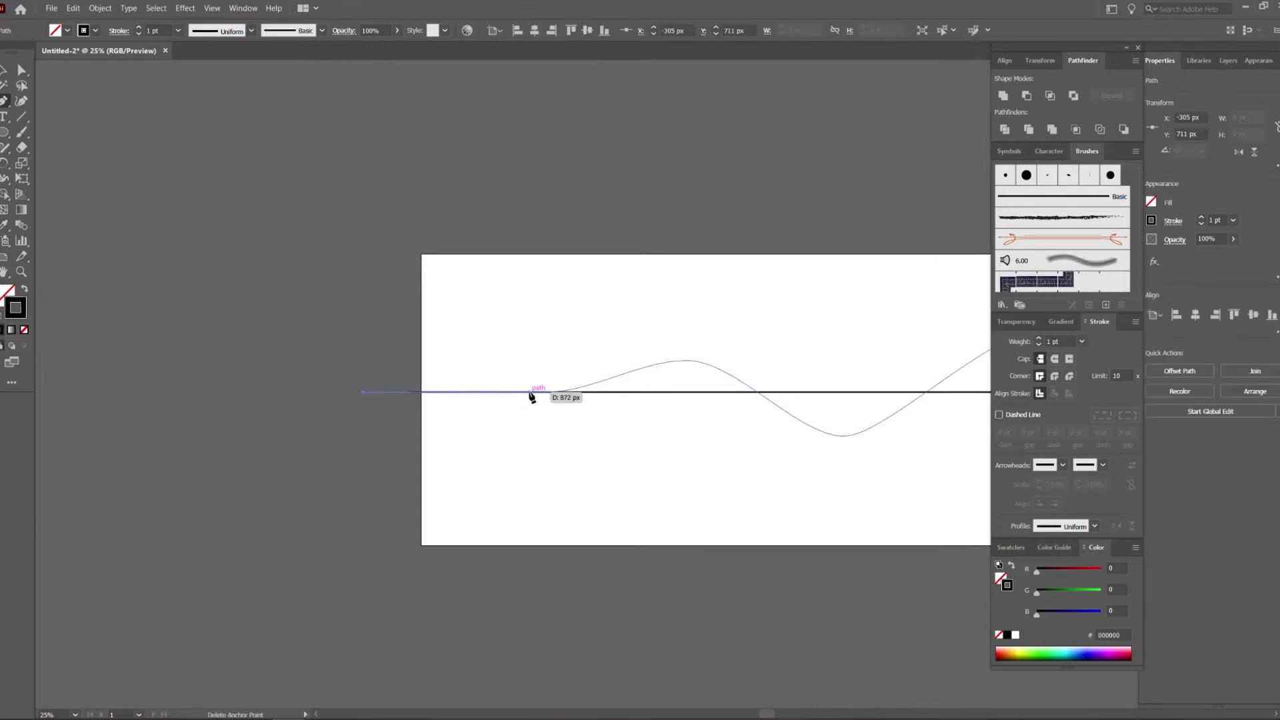
left_click(590, 393)
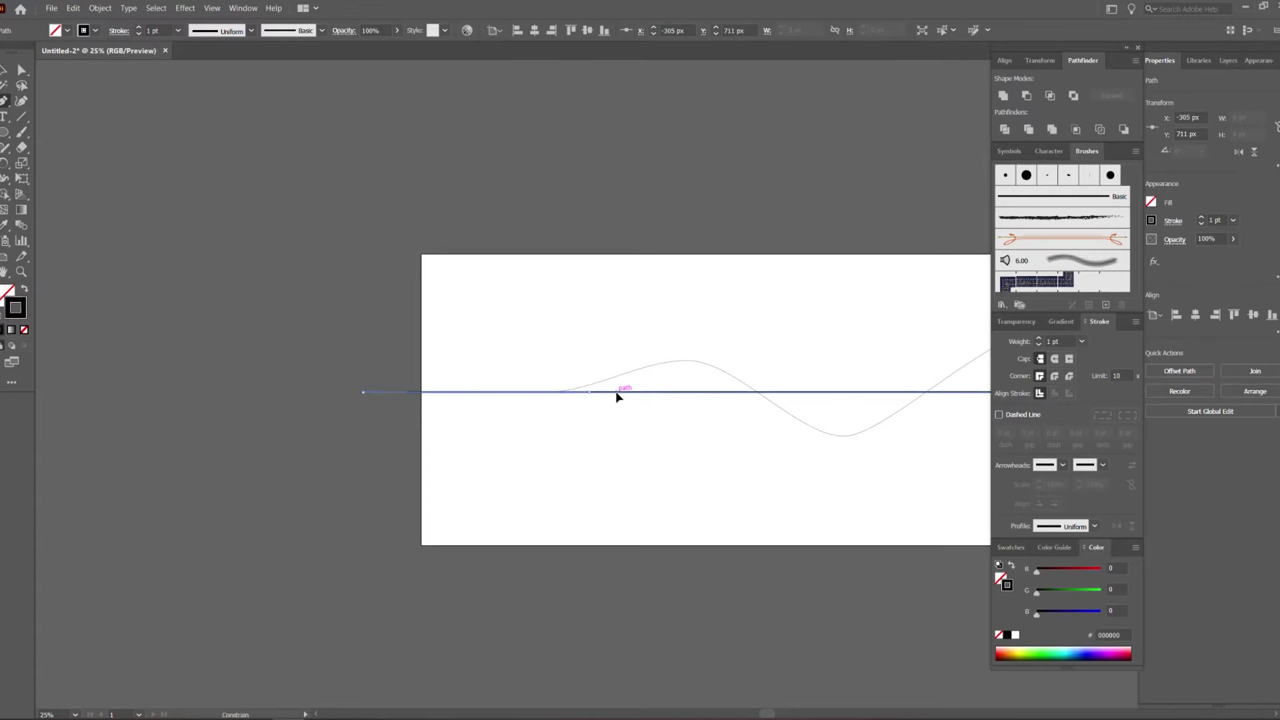
left_click_drag(620, 392, 669, 409)
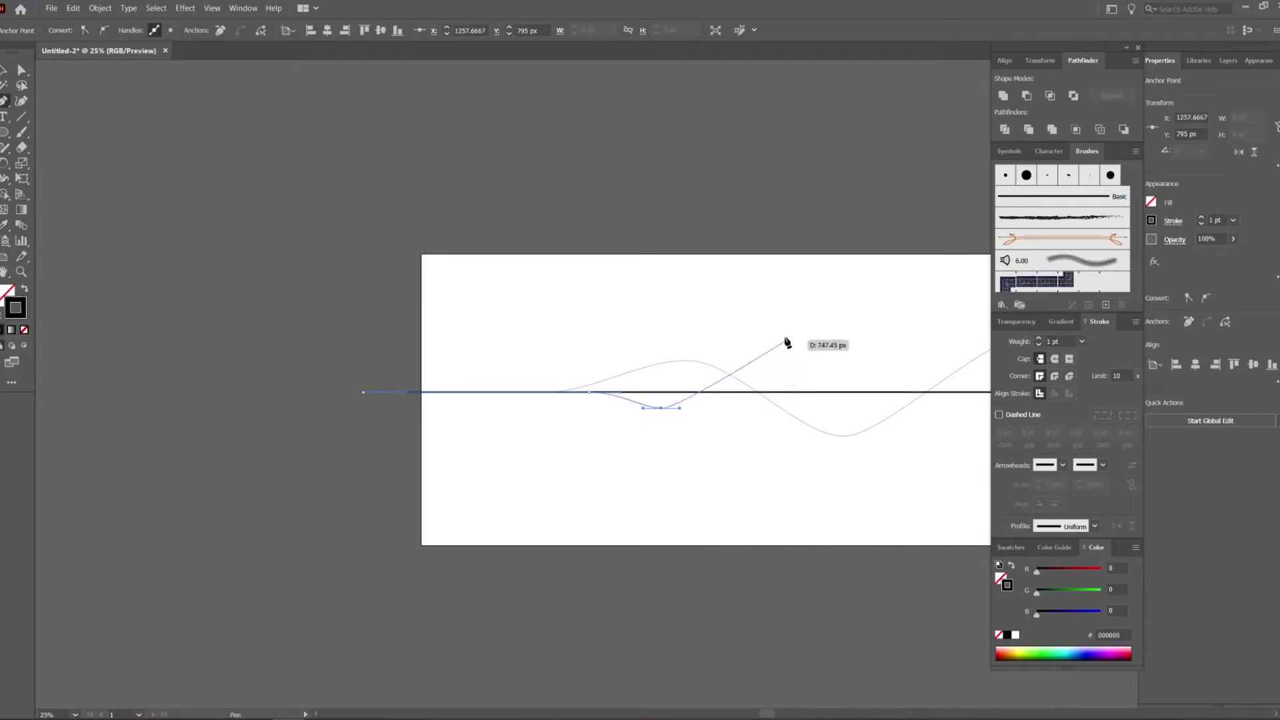
left_click_drag(803, 335, 820, 335)
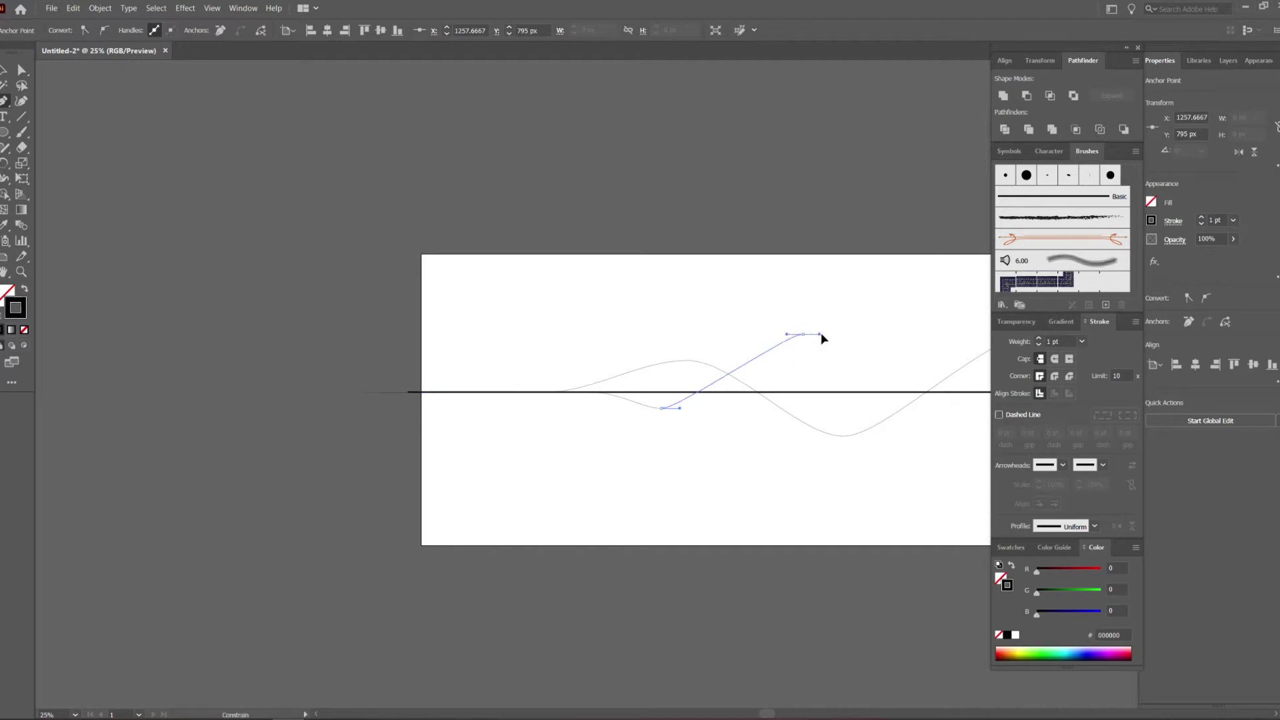
key("ctrl+z")
mouse_move(875, 407)
left_mouse_down()
mouse_move(919, 341)
mouse_move(956, 329)
mouse_move(575, 270)
left_mouse_up()
key("ctrl+z")
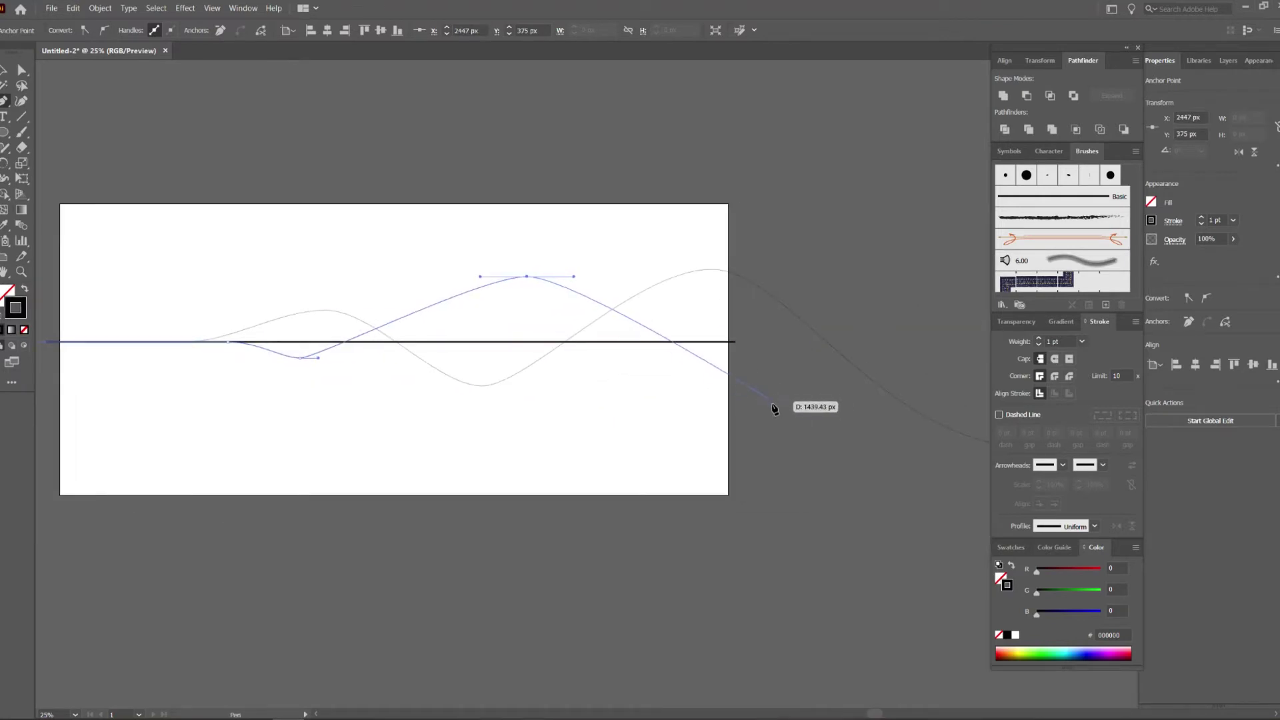
left_click_drag(724, 477, 811, 477)
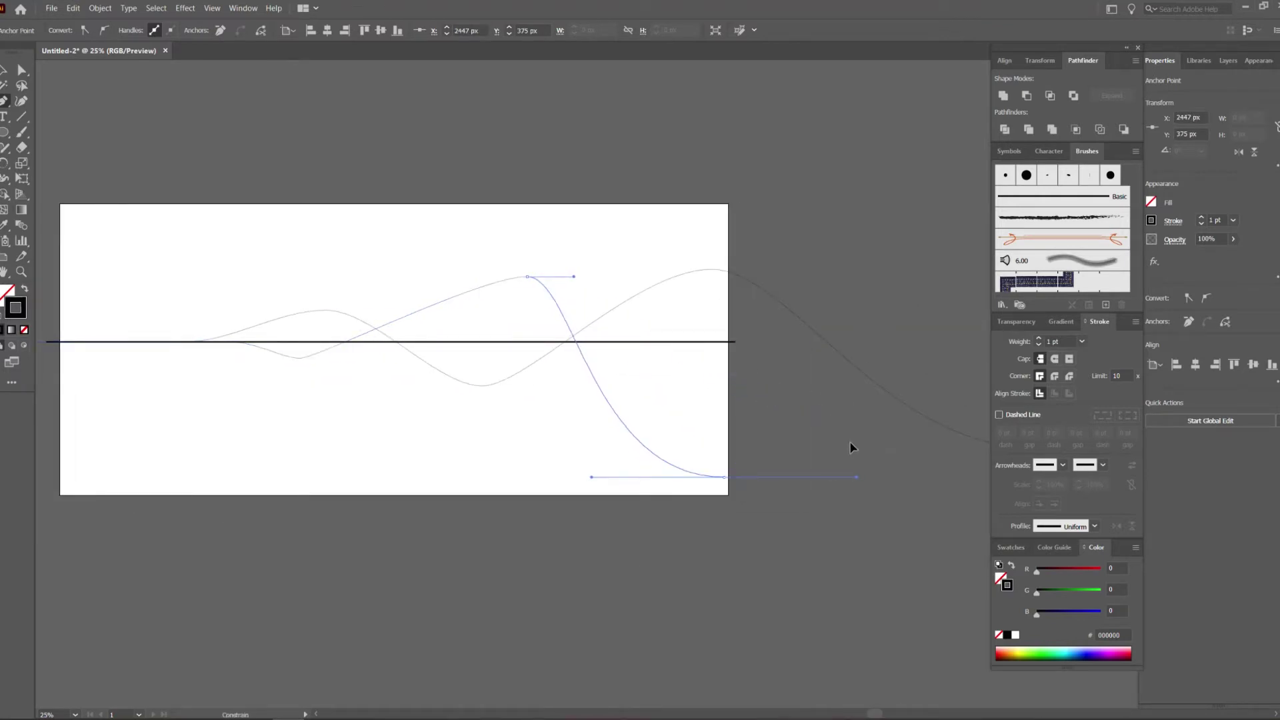
left_click_drag(811, 449, 819, 450)
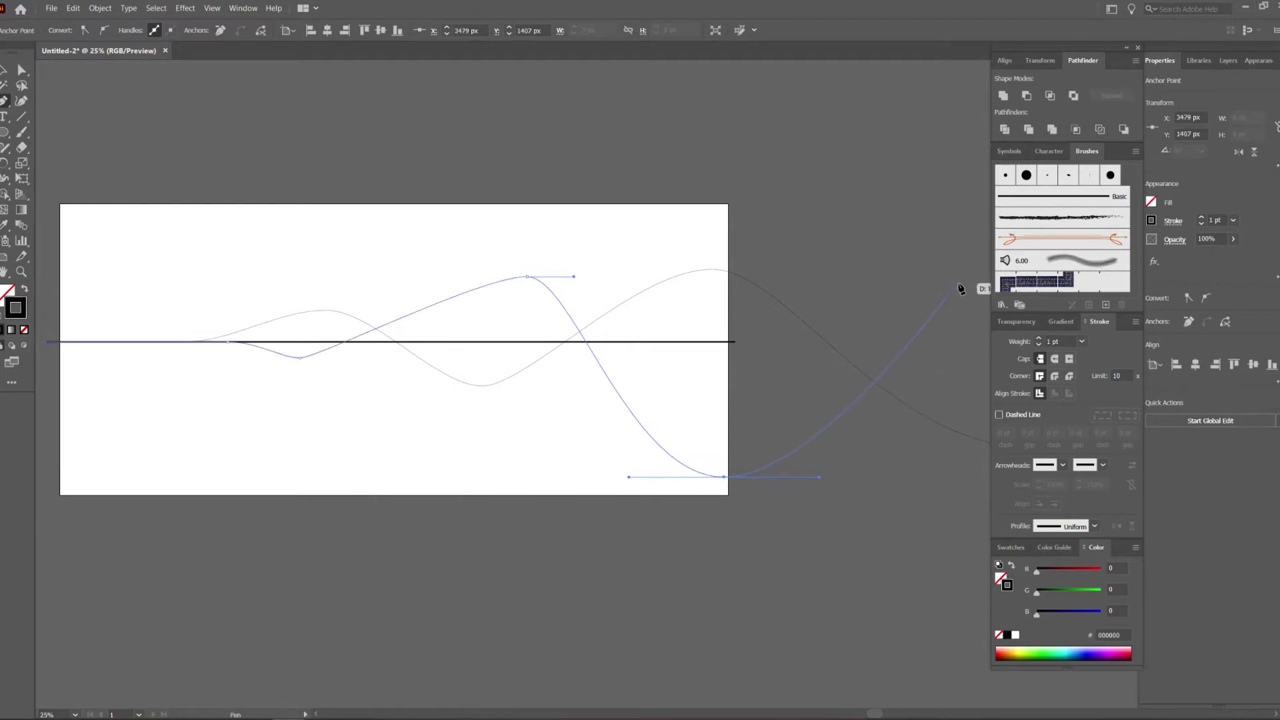
left_click(908, 240, "ctrl")
left_click_drag(549, 185, 775, 205)
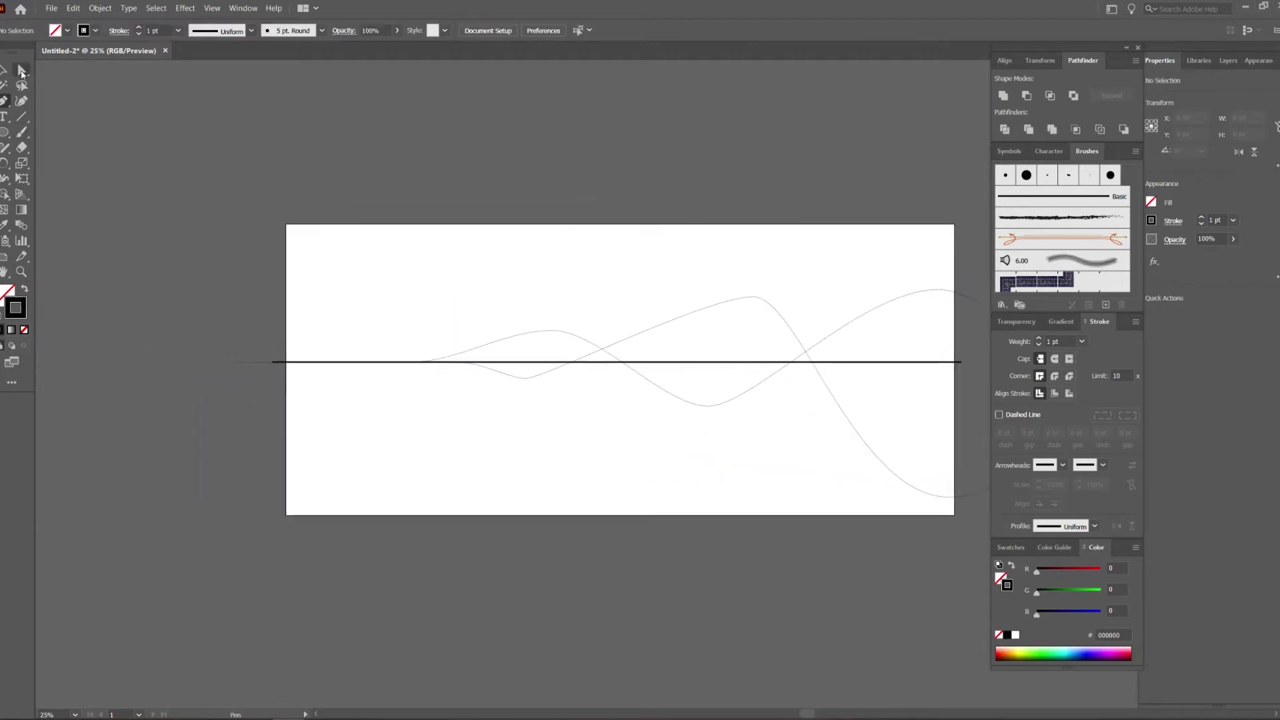
Shift the second wave's peak anchor and lengthen a handle to smooth it.
left_click(21, 76)
scroll(763, 280, "up", 1)
left_click(749, 303)
mouse_move(749, 302)
left_mouse_down()
mouse_move(696, 303)
mouse_move(851, 303)
left_mouse_up()
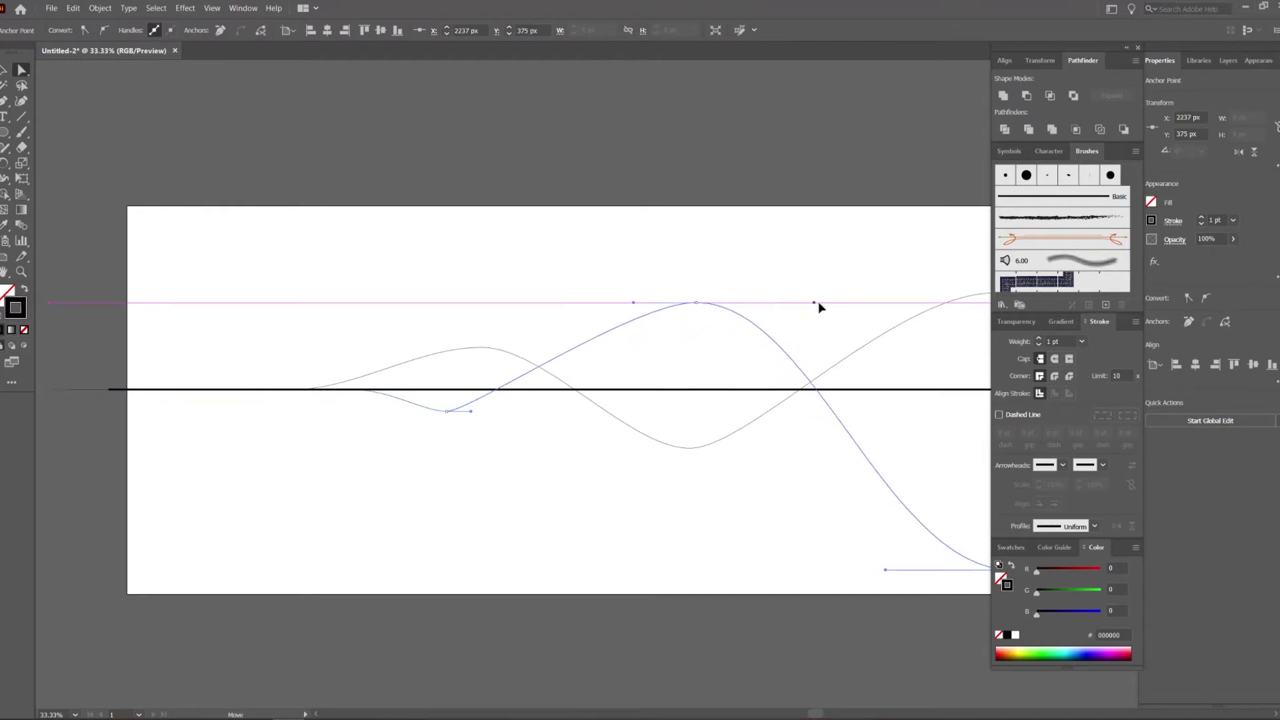
left_click_drag(471, 411, 529, 411)
Widen the first wave's trough and peak handles, then deselect the curve.
left_click(462, 337)
mouse_move(657, 427)
left_mouse_down()
mouse_move(754, 472)
mouse_move(798, 448)
left_mouse_up()
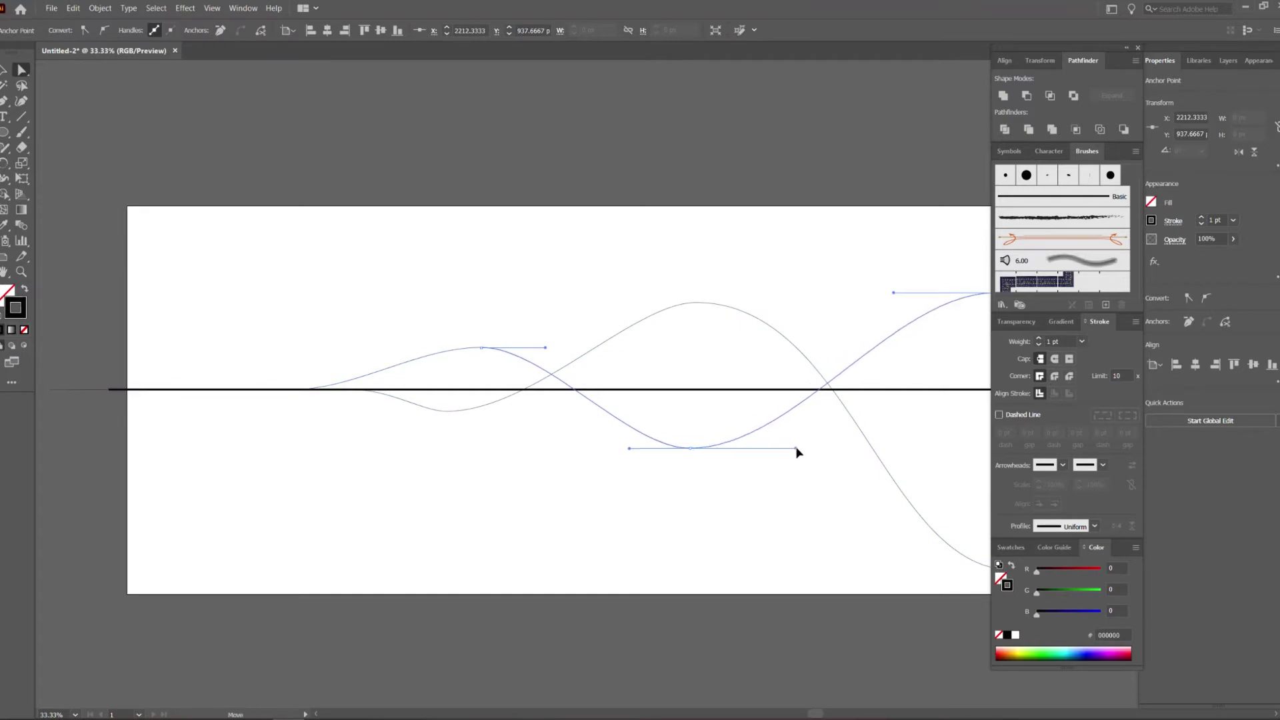
left_click_drag(630, 448, 580, 448)
left_click(479, 347)
left_click_drag(417, 348, 388, 346)
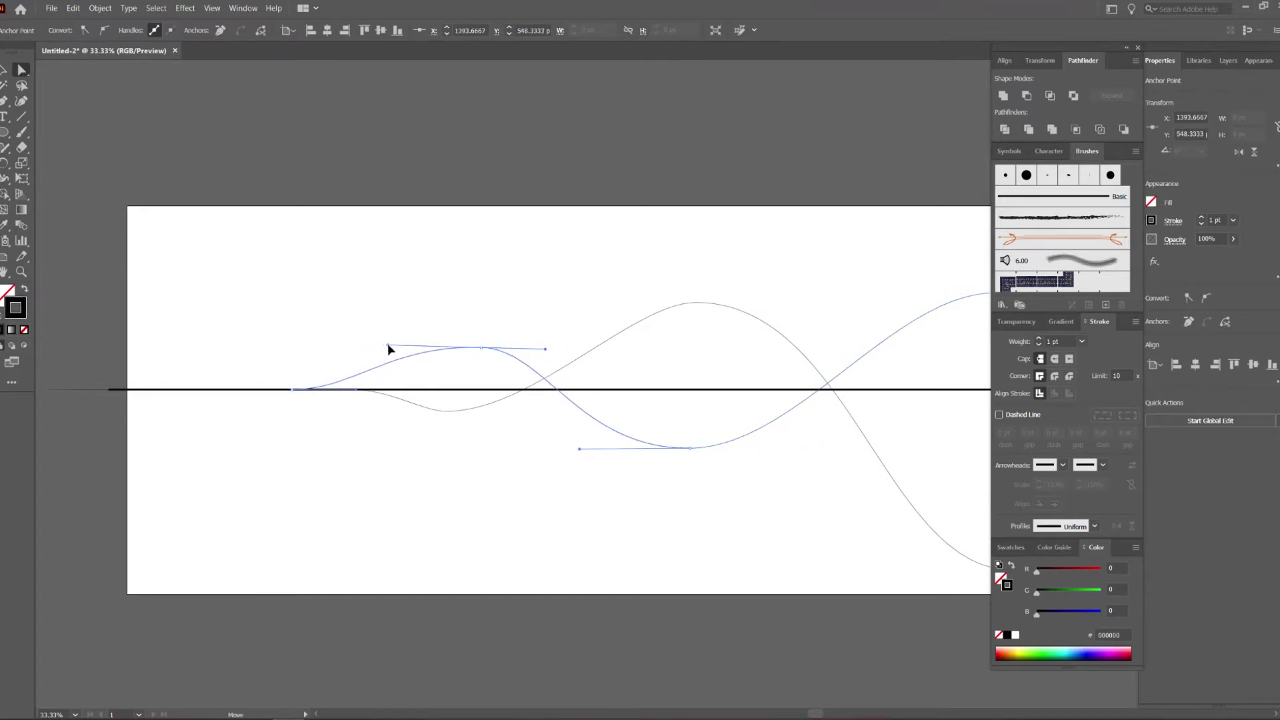
left_click_drag(703, 326, 462, 330)
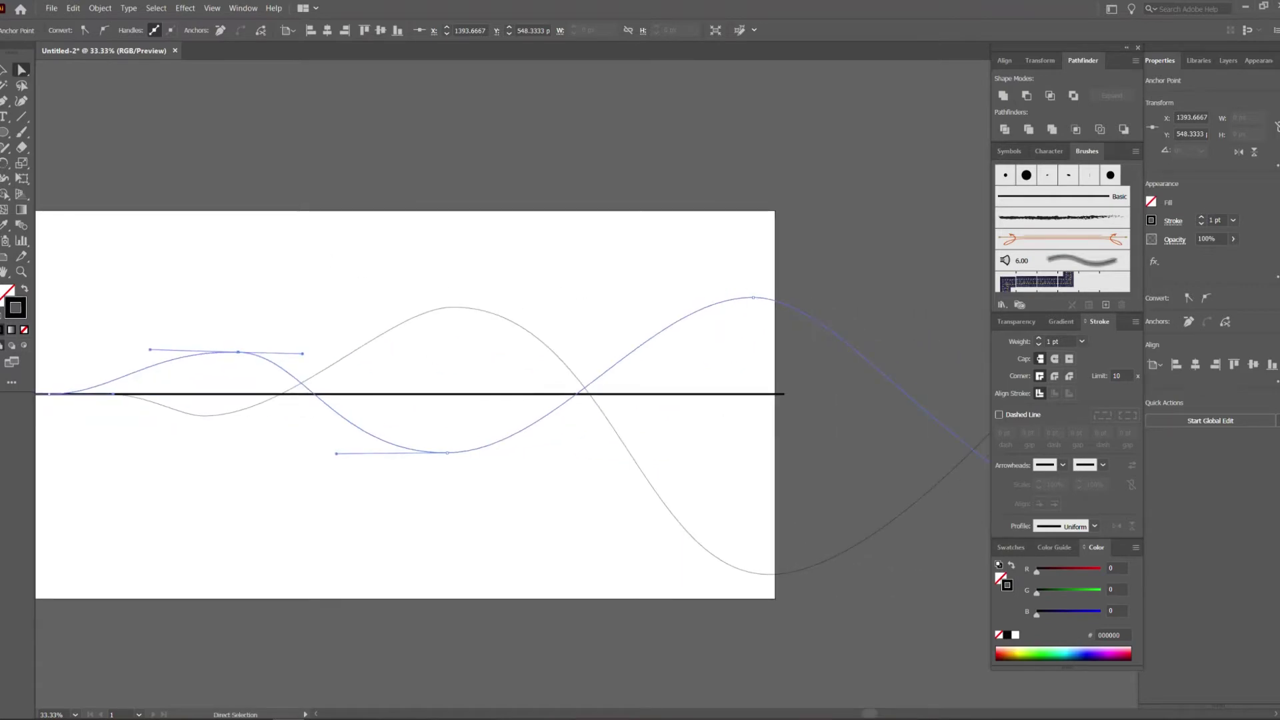
left_click(21, 101)
scroll(438, 177, "up", 2)
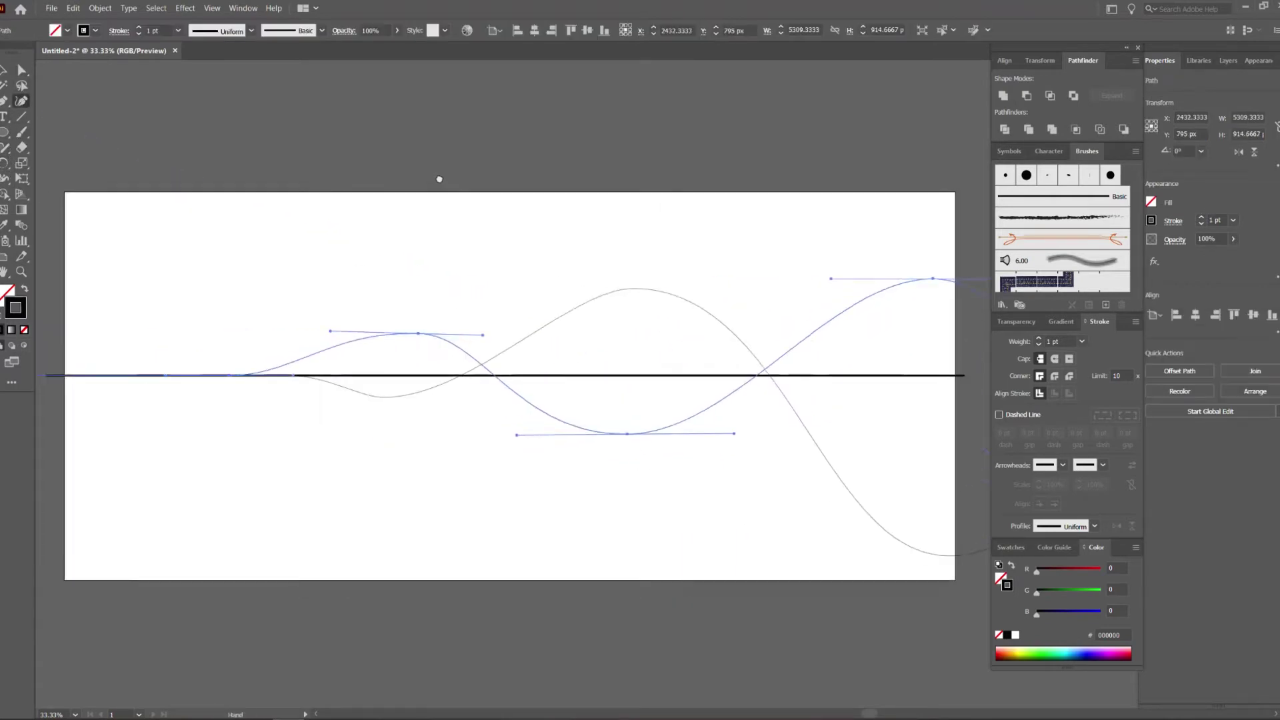
scroll(740, 223, "down", 4)
key("Escape")
scroll(397, 289, "up", 3)
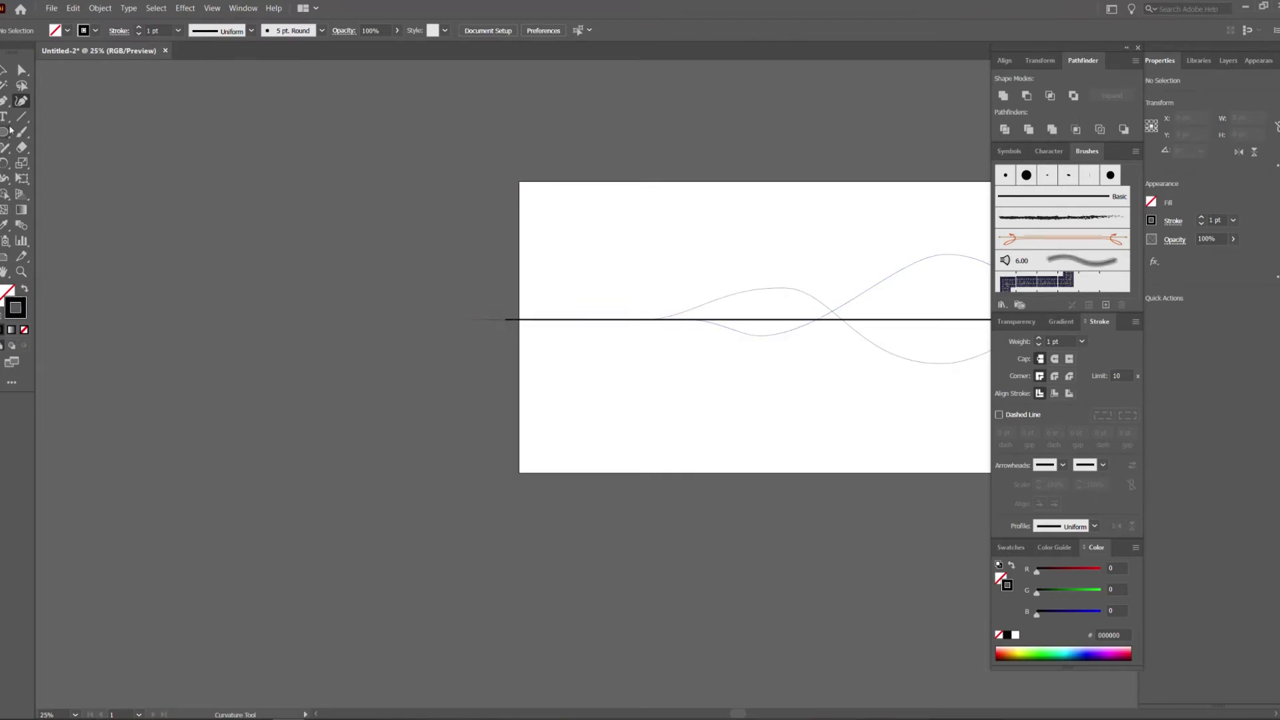
left_click(507, 320)
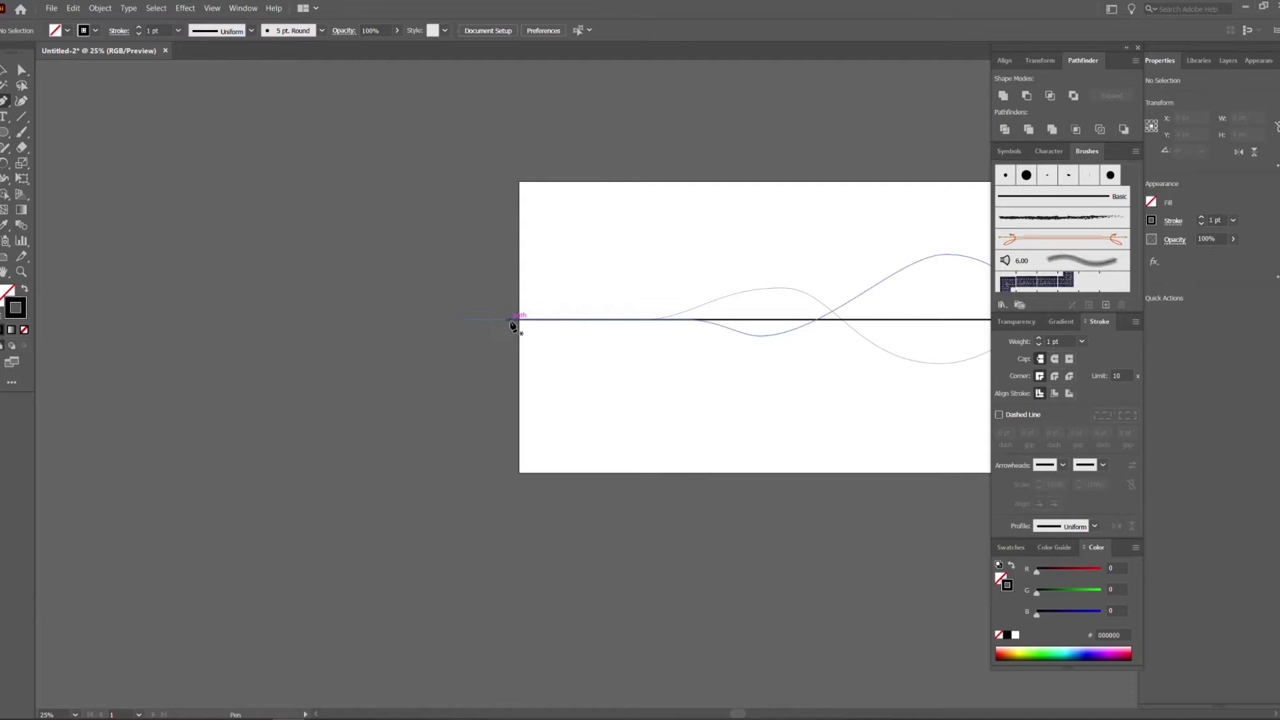
Pen a third wave leaving the line, dipping below, cresting above, then falling past the right edge.
left_click(422, 319)
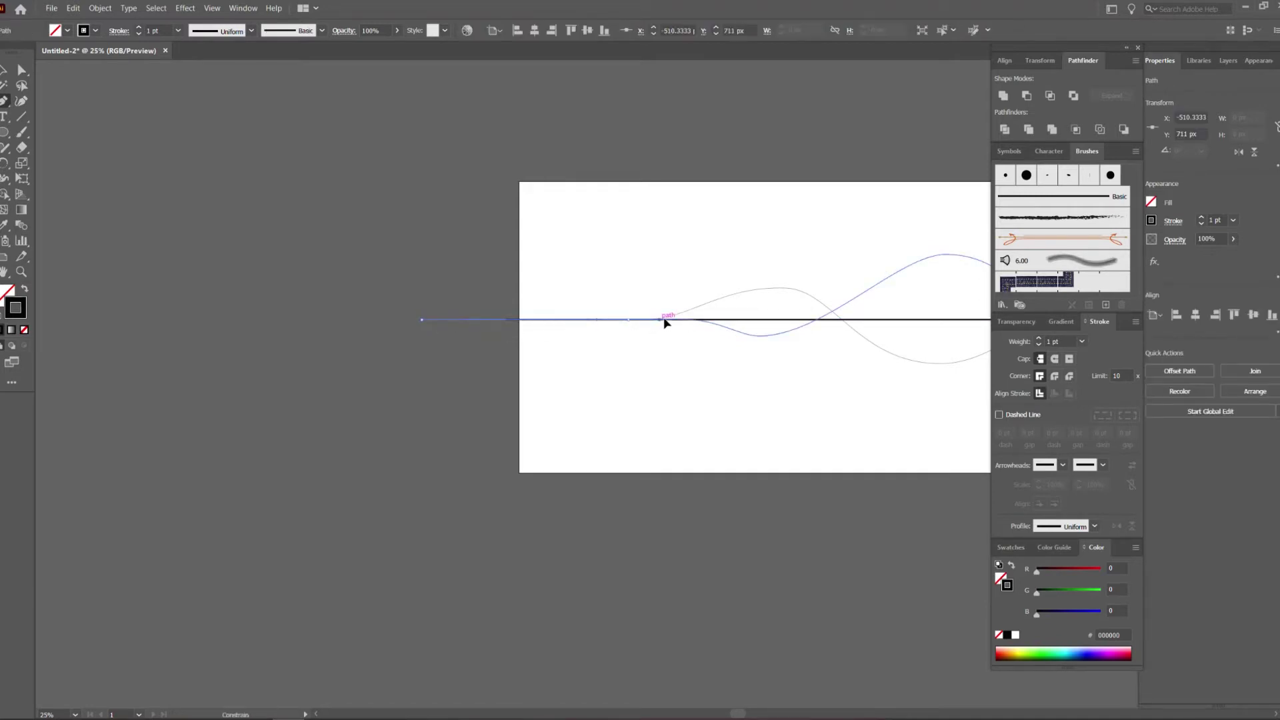
key("ctrl+plus")
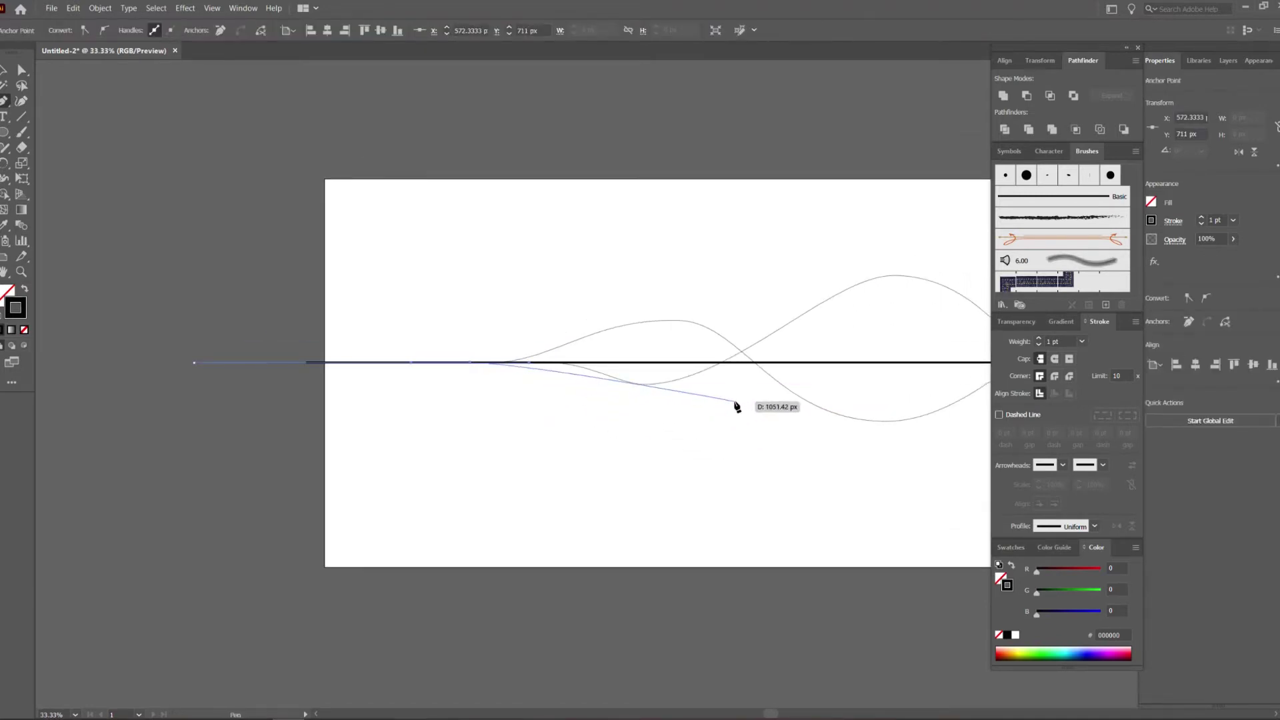
left_click_drag(749, 394, 906, 394)
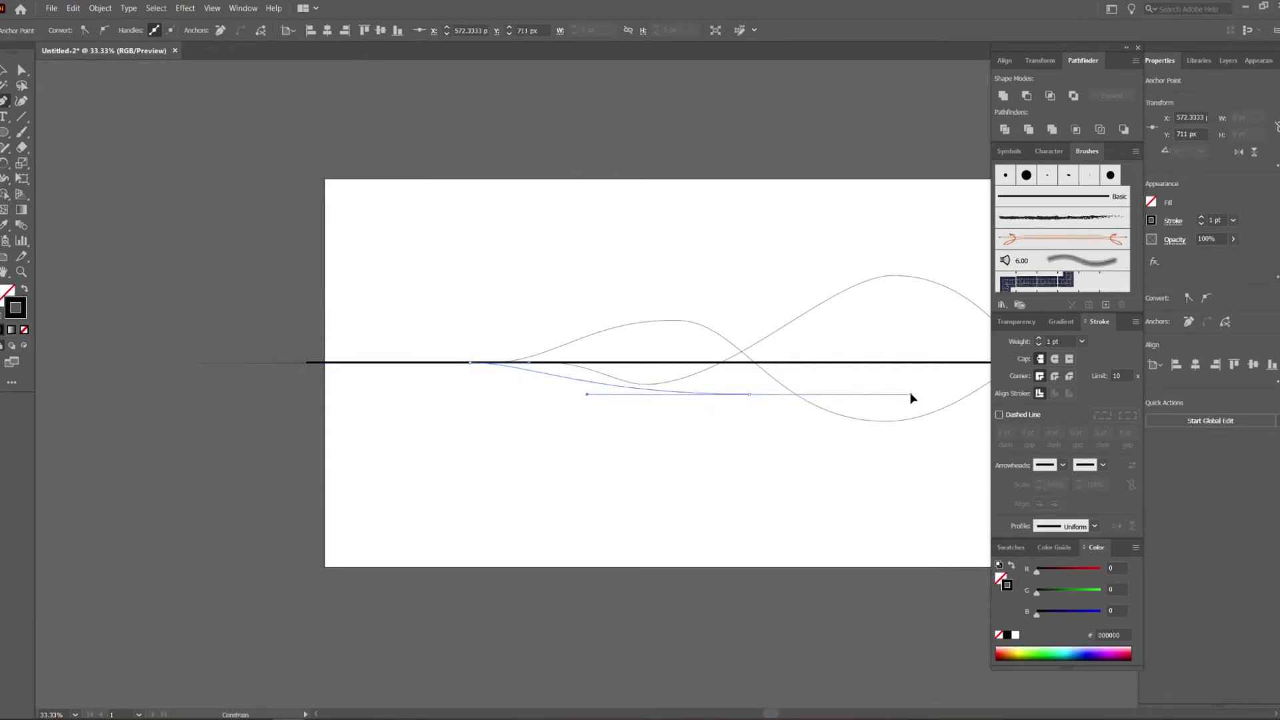
left_click_drag(913, 394, 427, 387)
left_click_drag(689, 305, 939, 308)
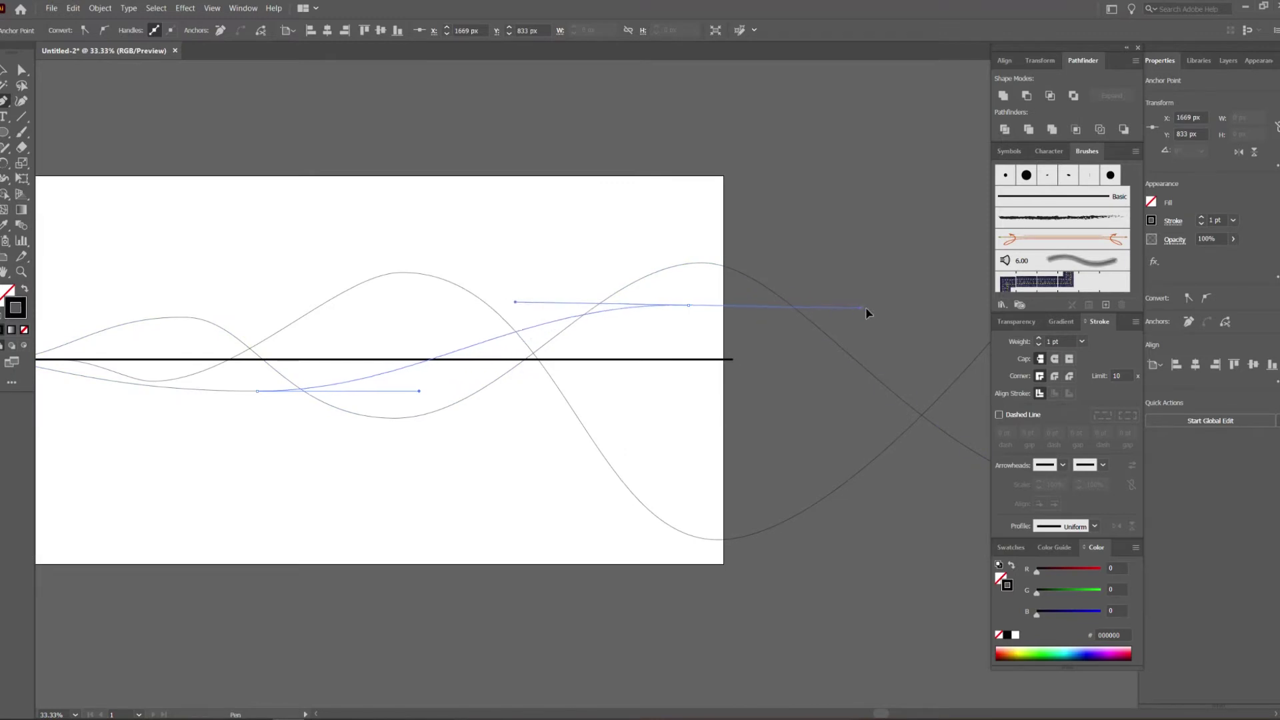
scroll(936, 310, "down", 1)
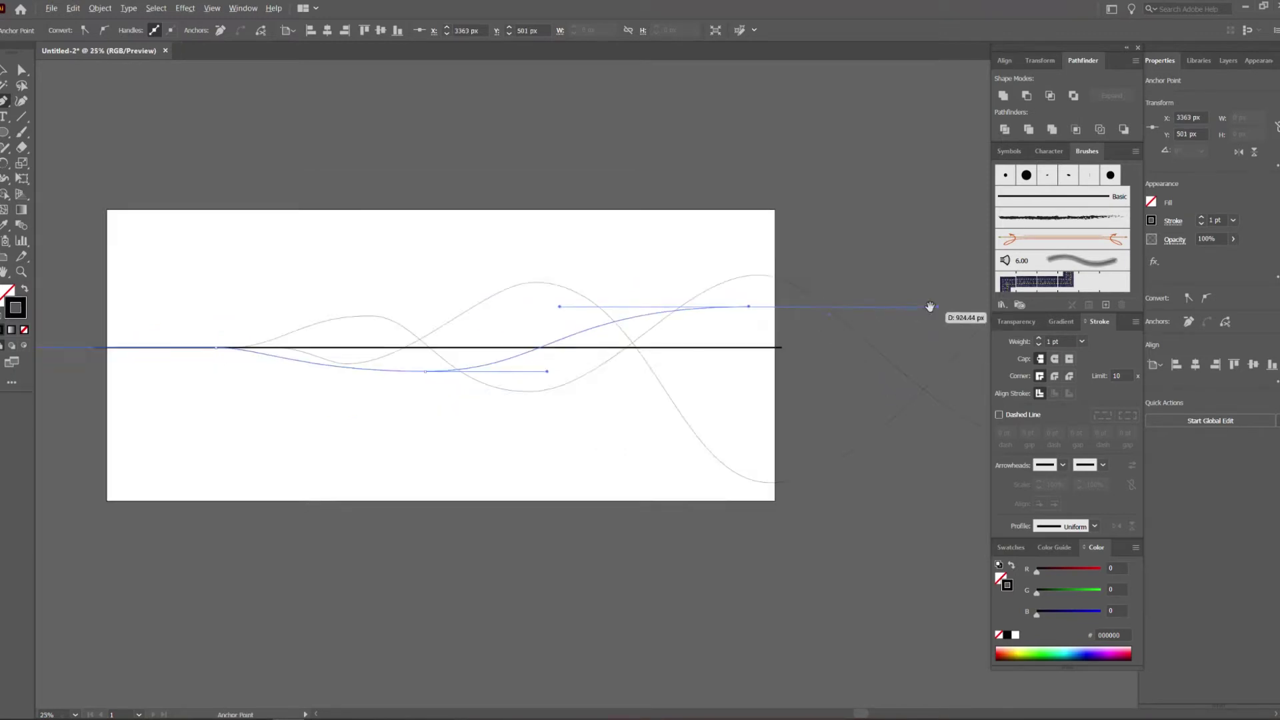
mouse_move(941, 313)
left_mouse_down()
mouse_move(861, 474)
mouse_move(918, 491)
left_mouse_up()
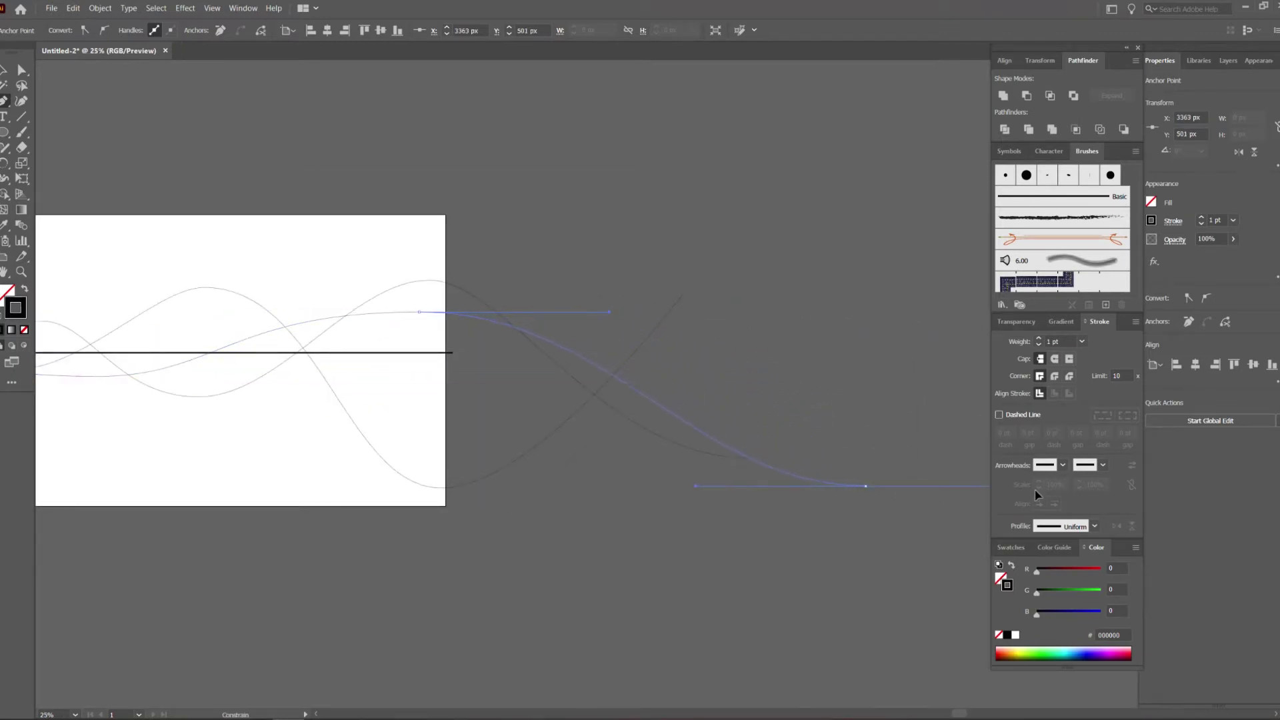
left_click(872, 543, "ctrl")
scroll(667, 501, "up", 1)
scroll(400, 414, "left", 2)
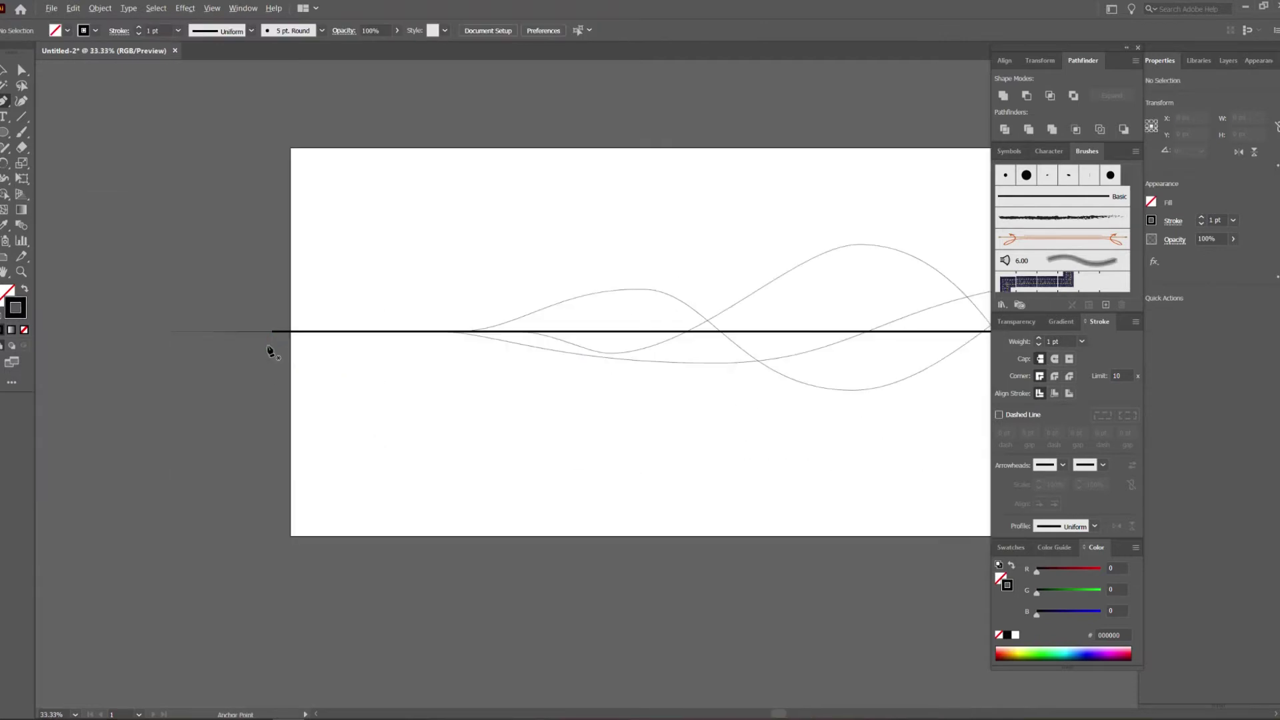
Pen a fourth wave cresting above the line, dipping deep, then rising past the right edge.
left_click(142, 332)
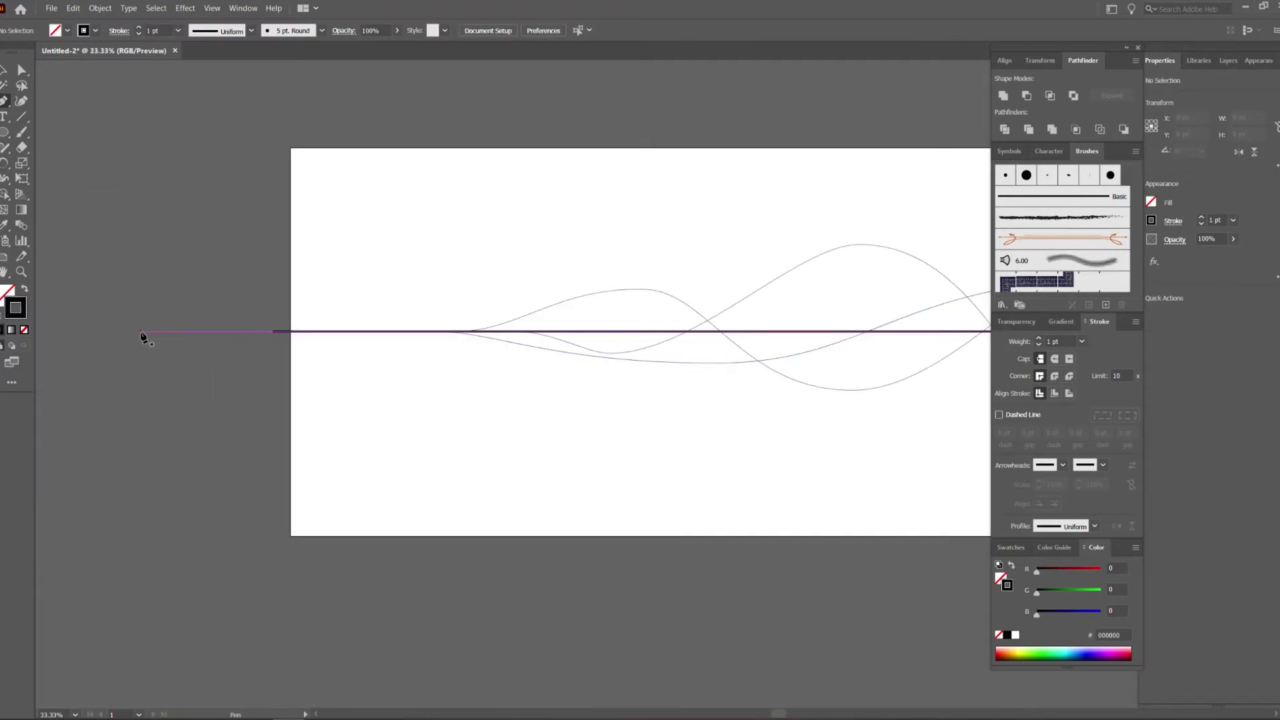
left_click(514, 332)
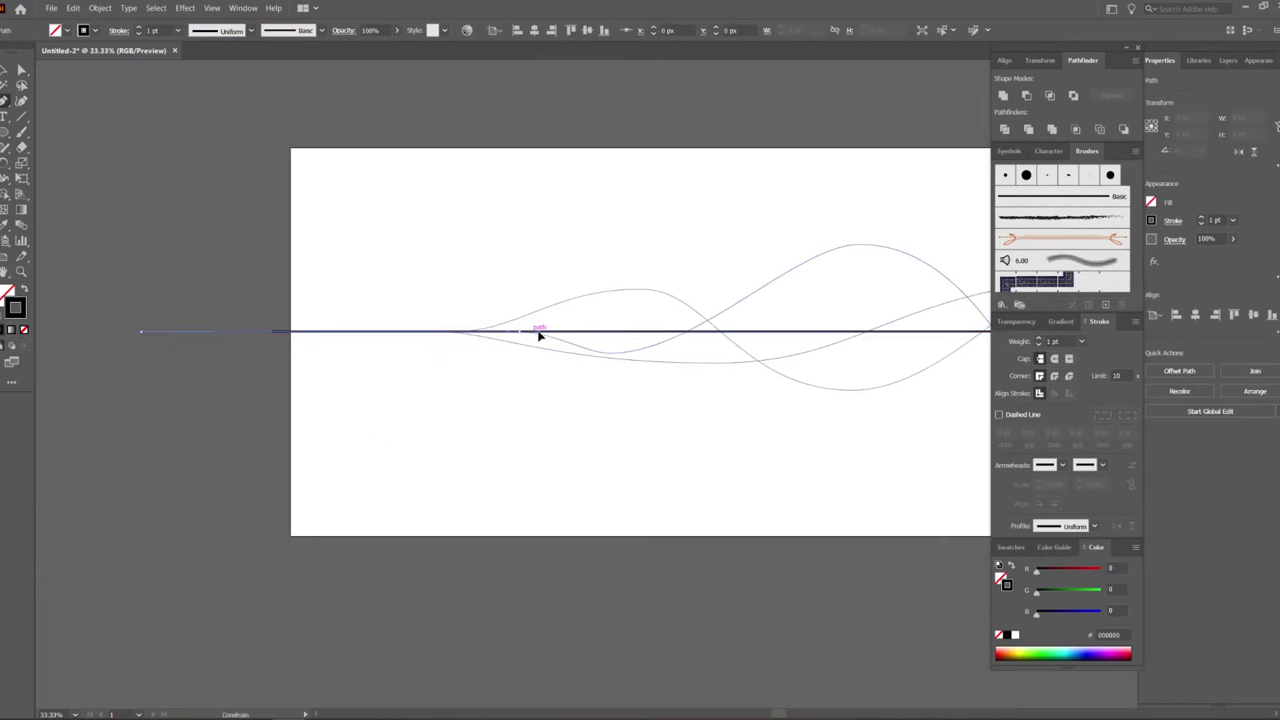
mouse_move(627, 333)
left_mouse_down()
mouse_move(752, 266)
mouse_move(811, 265)
left_mouse_up()
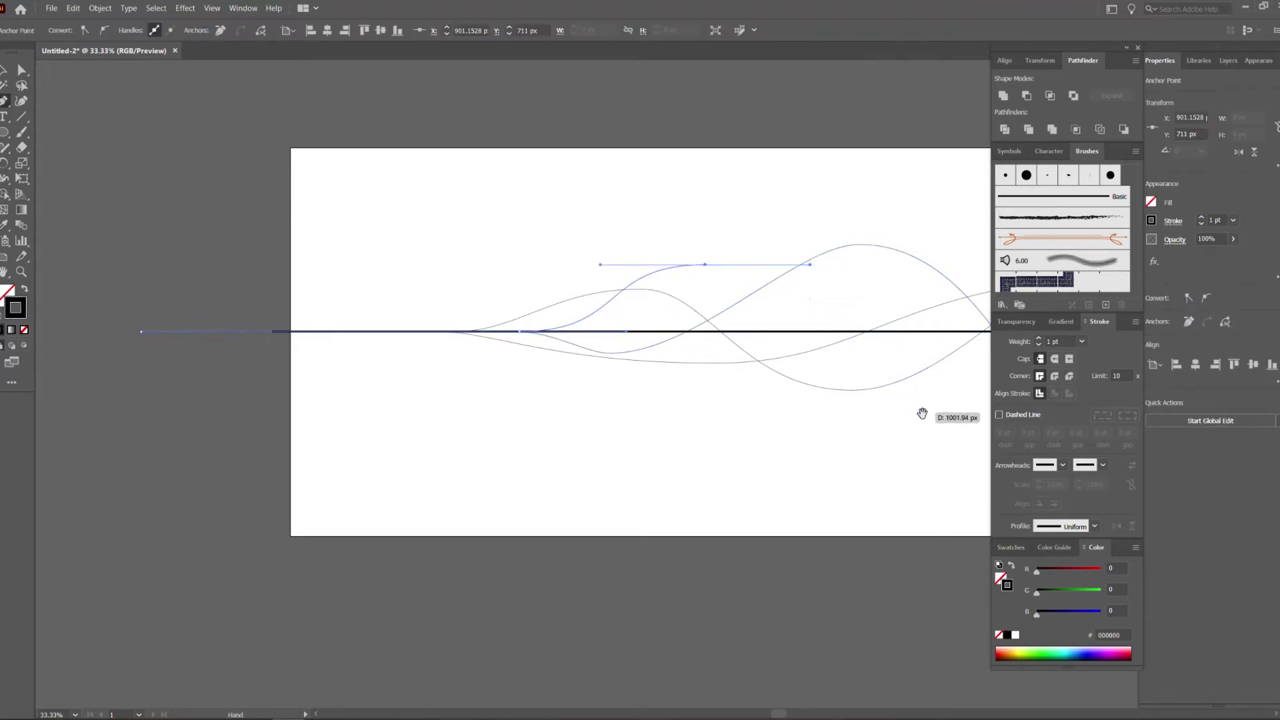
left_click_drag(849, 435, 1028, 435)
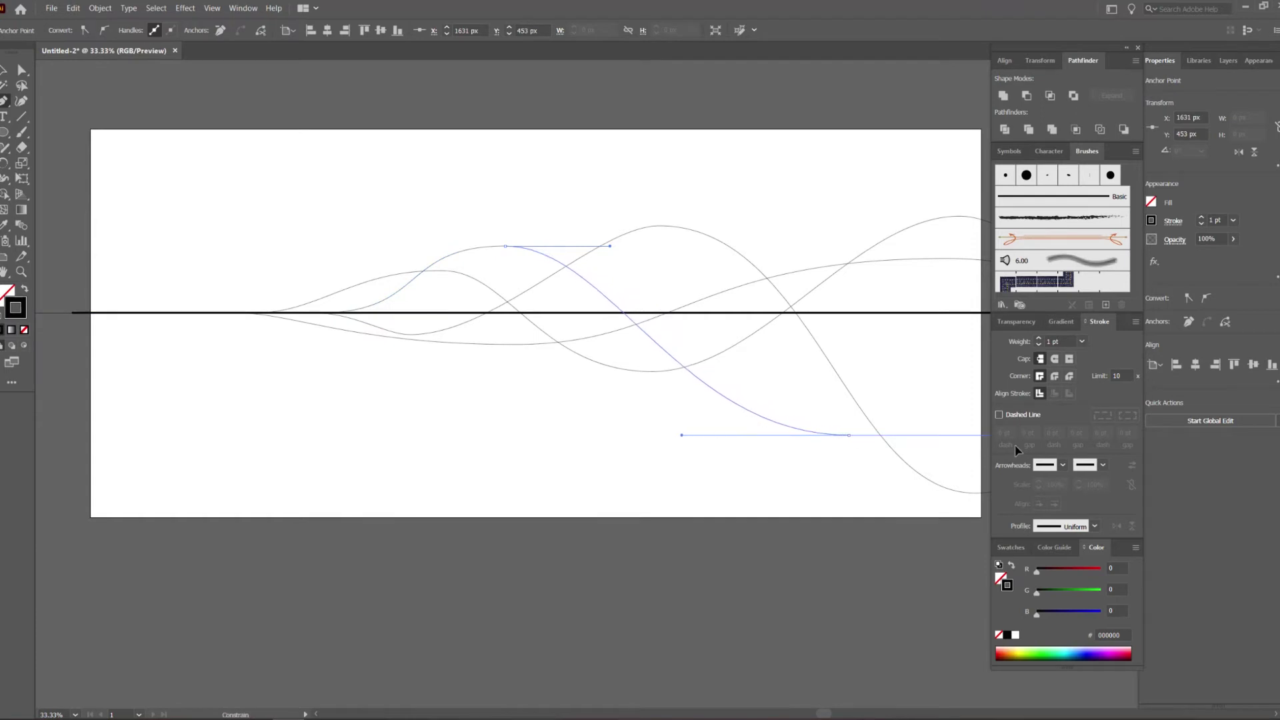
scroll(871, 391, "right", 6)
left_click_drag(896, 141, 973, 135)
left_click(792, 100, "ctrl")
scroll(694, 249, "left", 3)
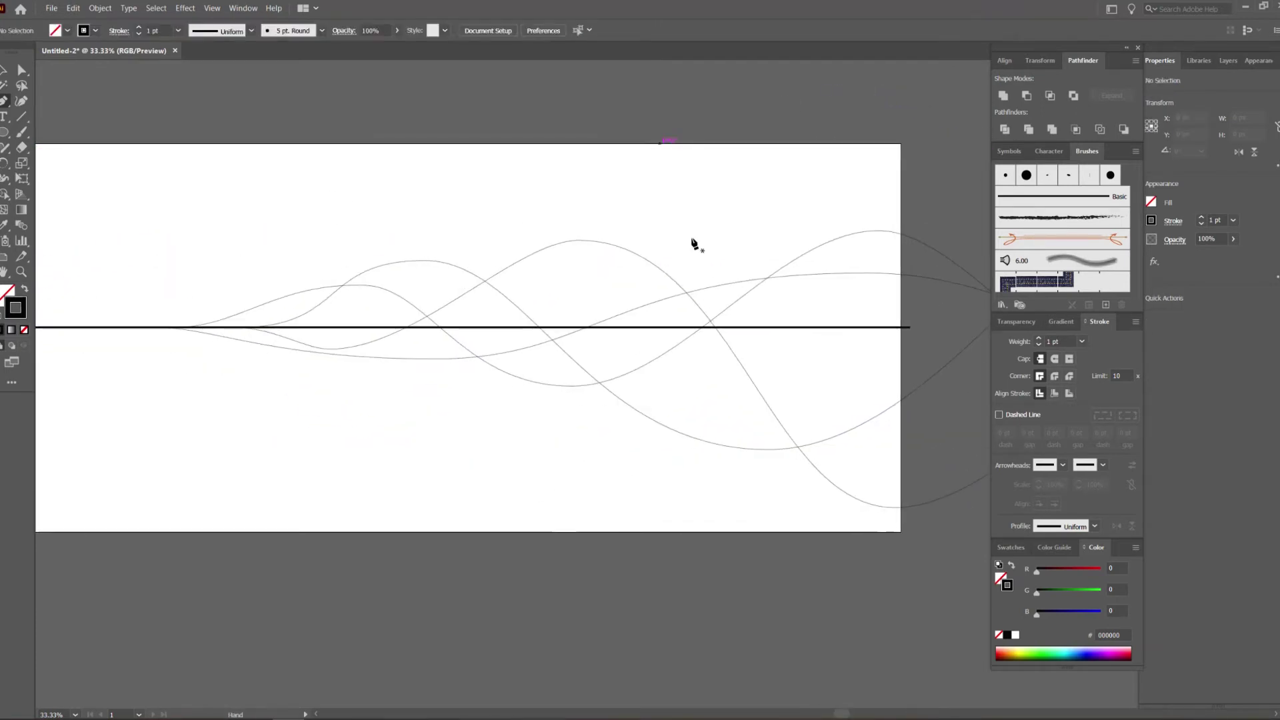
scroll(591, 242, "left", 3)
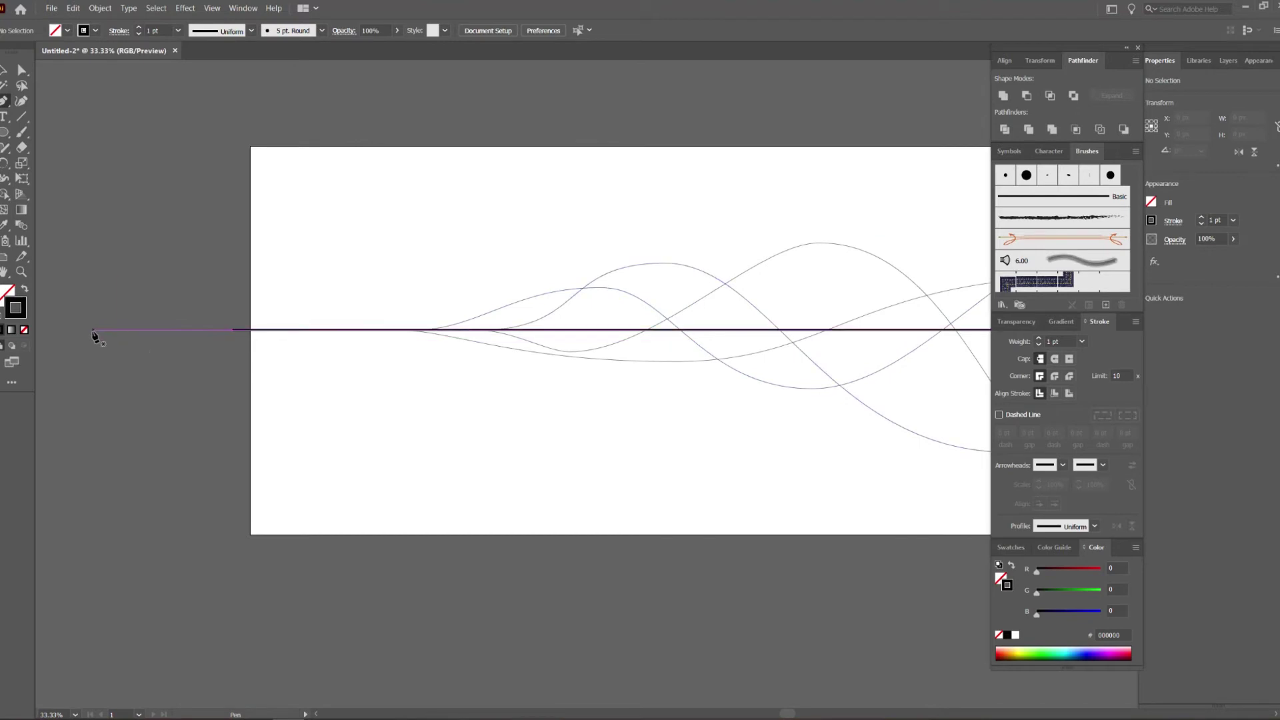
Pen a wave leaving the line, dipping low, then cresting near the artboard's top edge.
left_click(88, 330)
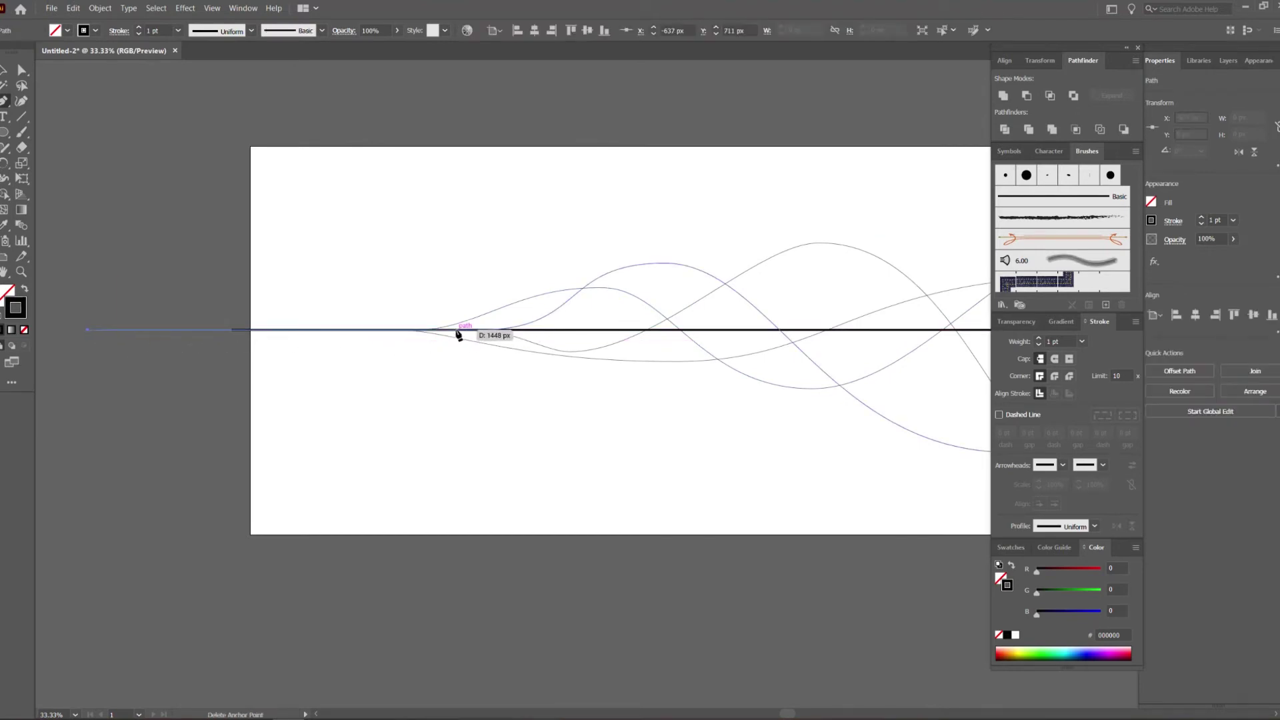
mouse_move(358, 346)
left_mouse_down()
mouse_move(630, 365)
mouse_move(718, 404)
left_mouse_up()
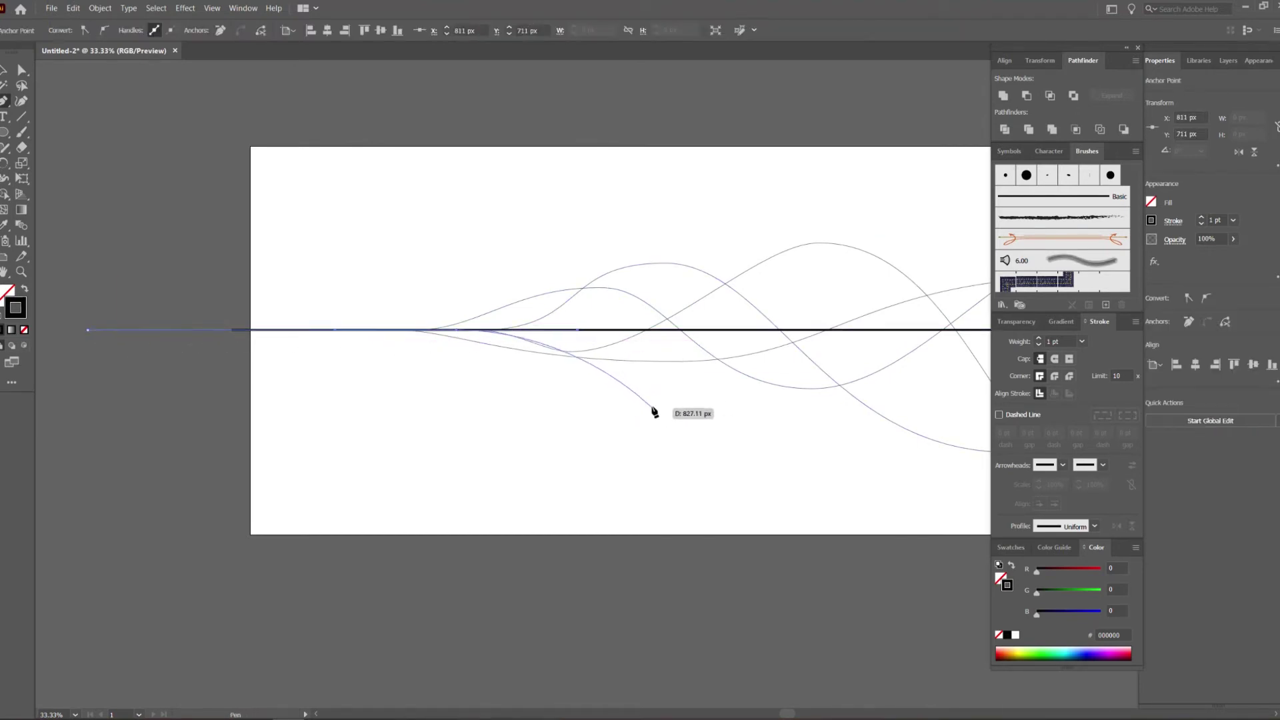
mouse_move(718, 404)
left_mouse_down()
mouse_move(704, 393)
mouse_move(855, 393)
left_mouse_up()
mouse_move(900, 184)
left_mouse_down()
mouse_move(686, 252)
mouse_move(914, 249)
left_mouse_up()
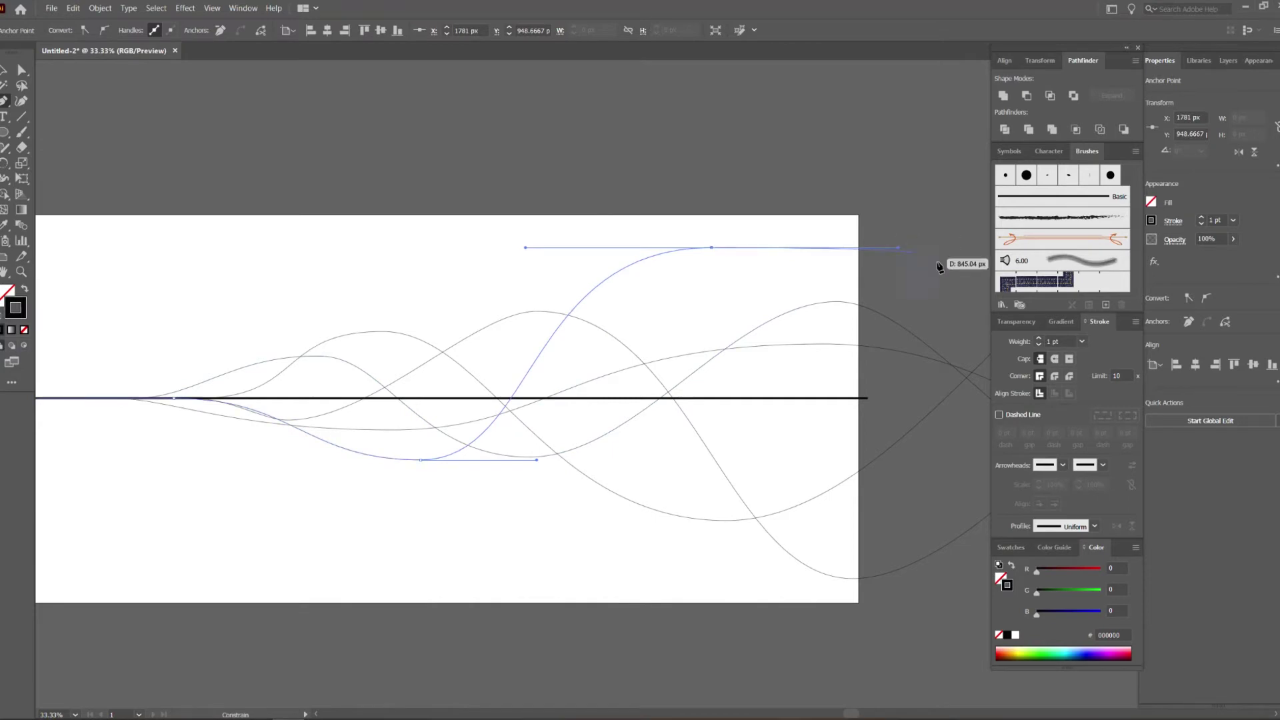
scroll(866, 334, "right", 5)
left_click(729, 192, "ctrl")
left_click_drag(686, 195, 1036, 189)
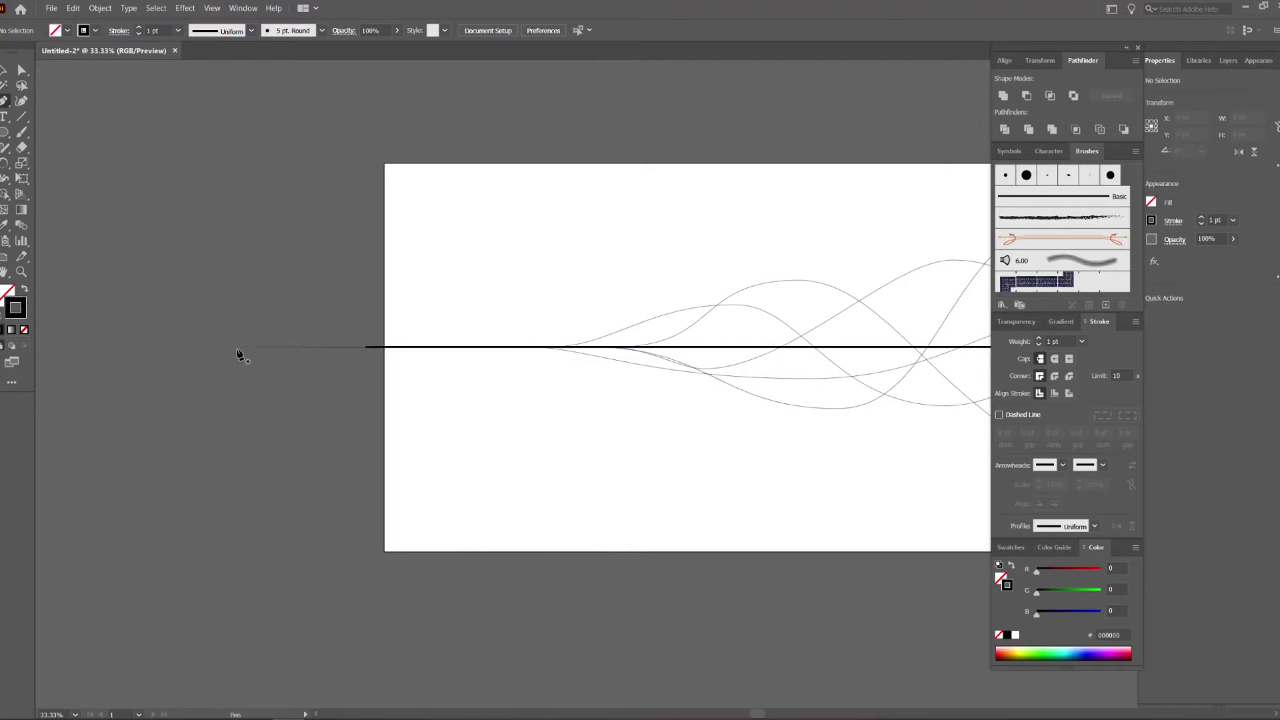
Pen another wave with a dip, a crest above the line, and a deep lower-right low point.
left_click_drag(200, 347, 595, 352)
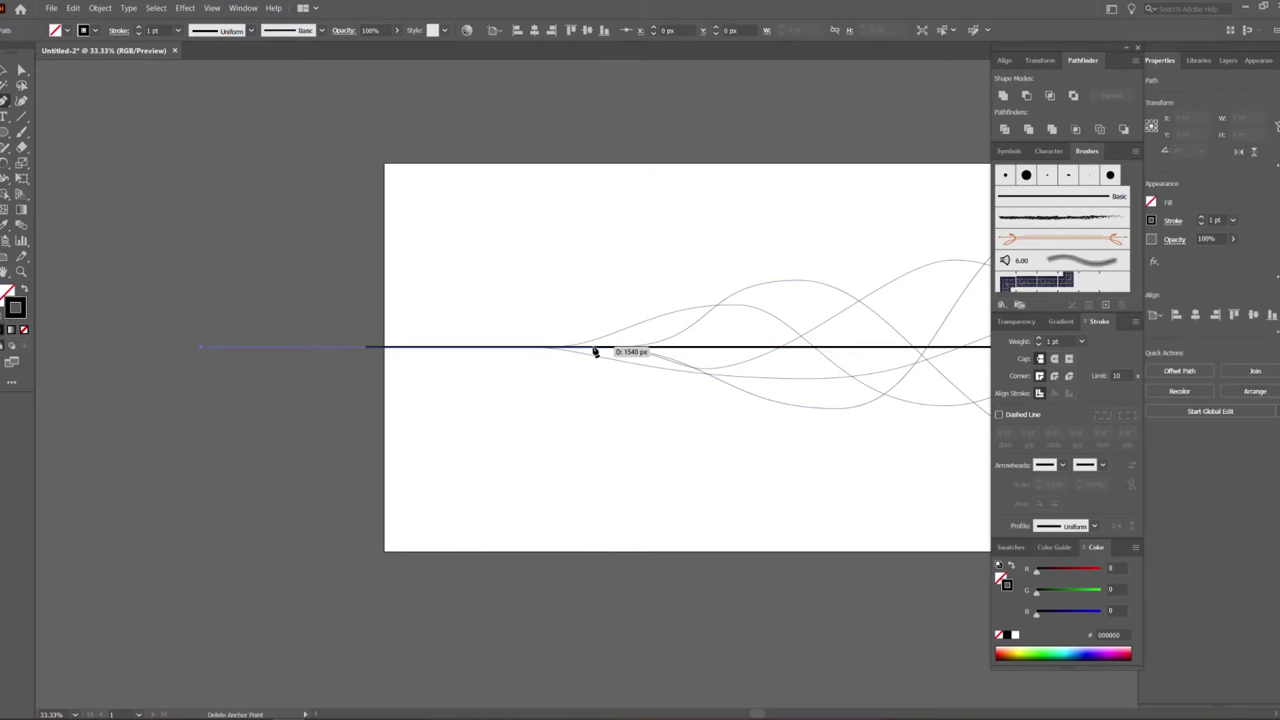
left_click_drag(596, 352, 599, 352)
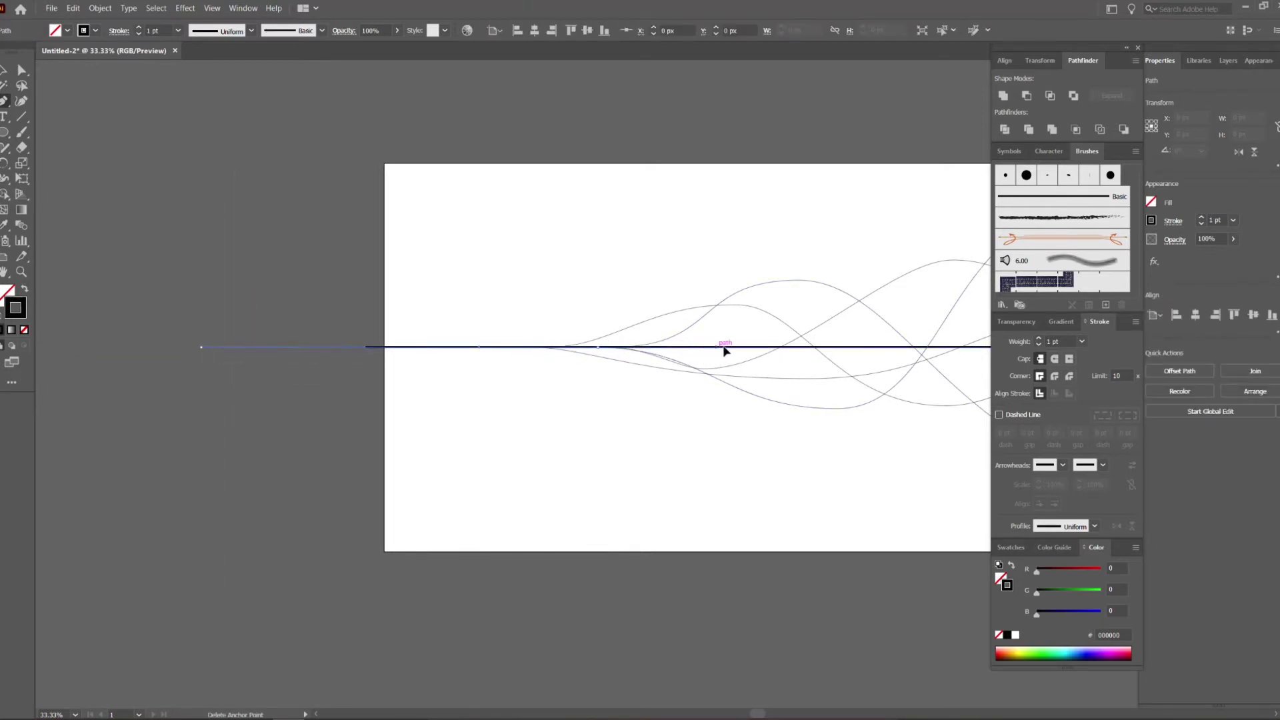
scroll(667, 400, "right", 5)
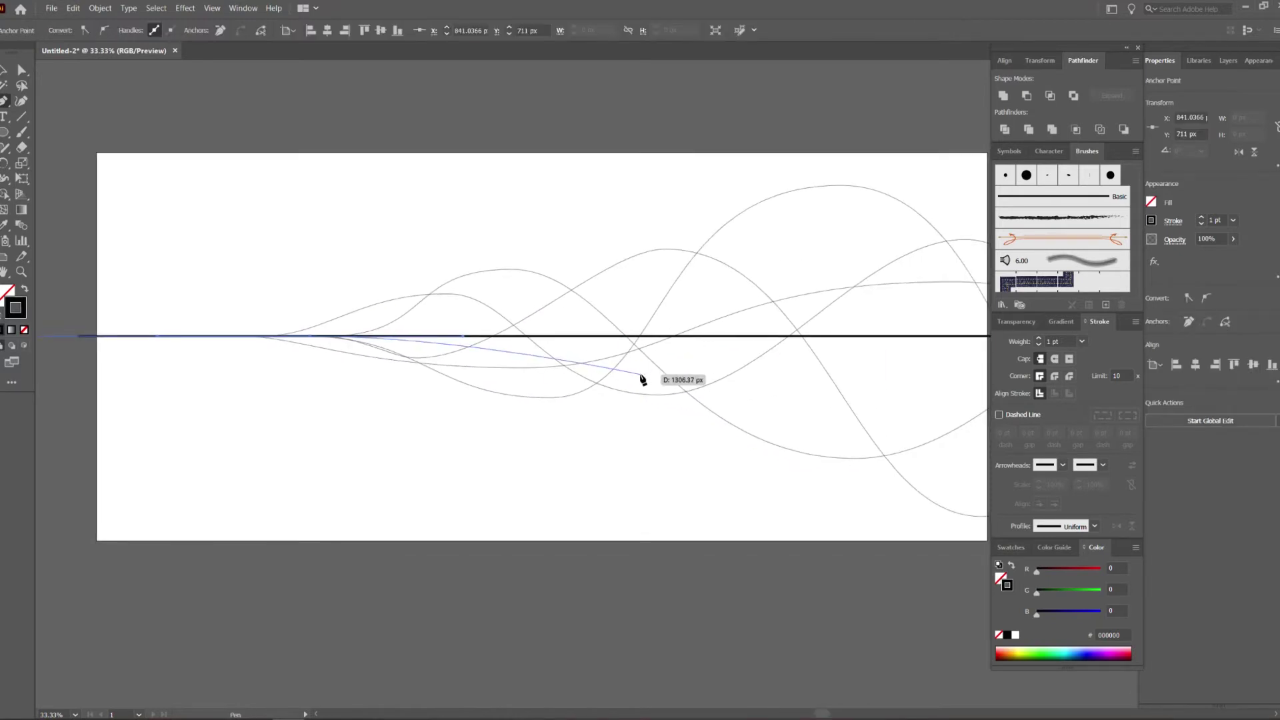
left_click_drag(641, 379, 781, 374)
scroll(767, 253, "right", 3)
scroll(794, 262, "up", 2)
left_click_drag(799, 248, 1010, 252)
scroll(1010, 253, "right", 4)
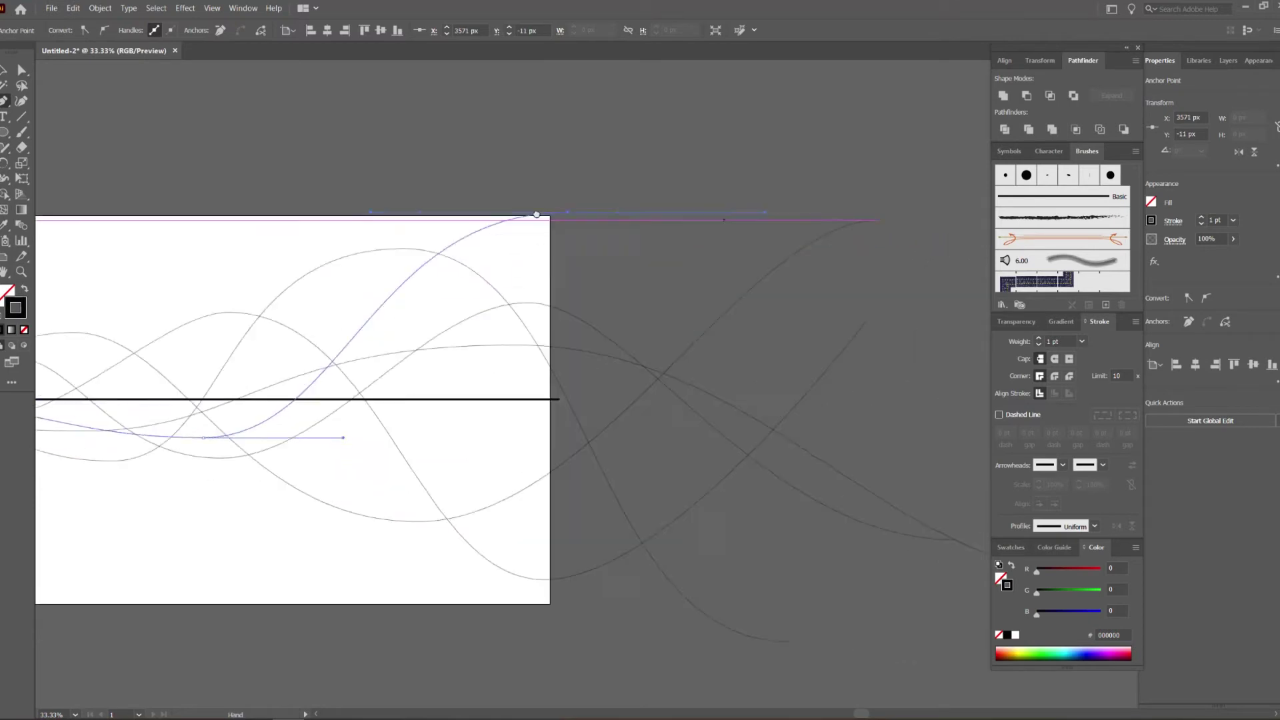
scroll(667, 400, "right", 3)
left_click_drag(821, 594, 900, 515)
left_click(858, 371, "ctrl")
scroll(786, 320, "down", 2)
scroll(644, 343, "left", 3)
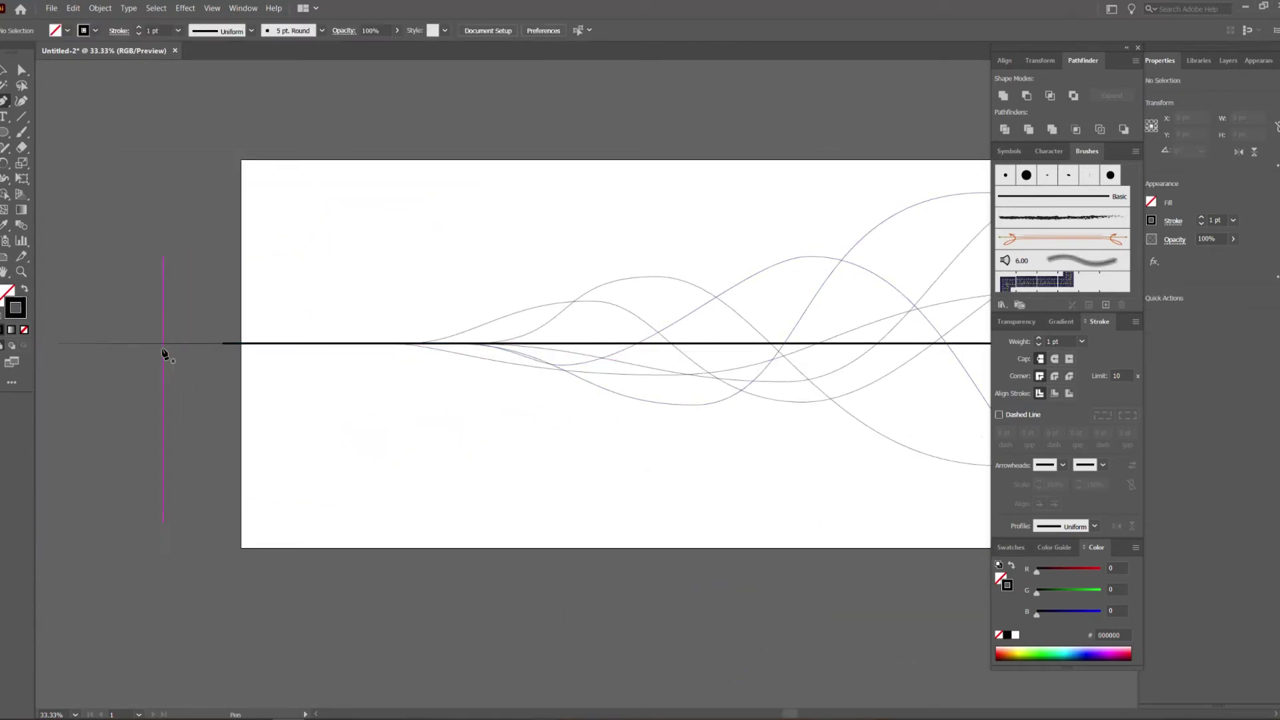
Pen a further wave with a small crest, a low point, and a high end beyond the artboard.
left_click(95, 344)
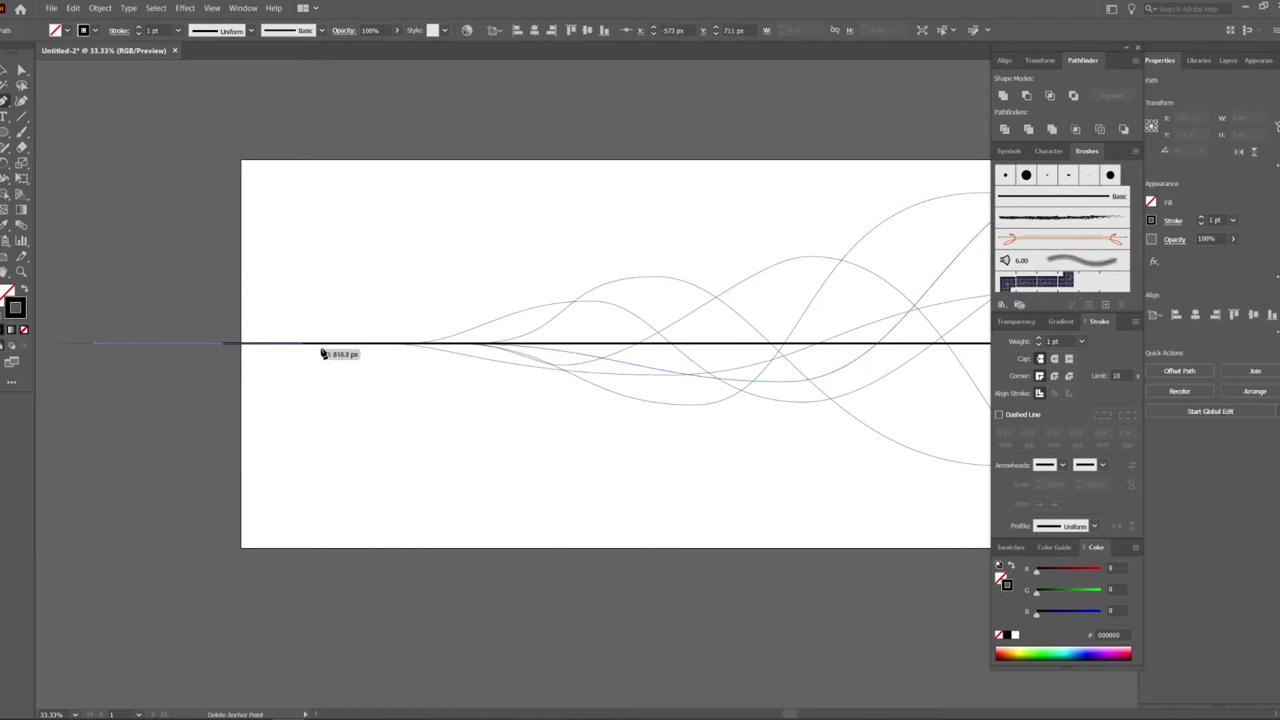
left_click(440, 343)
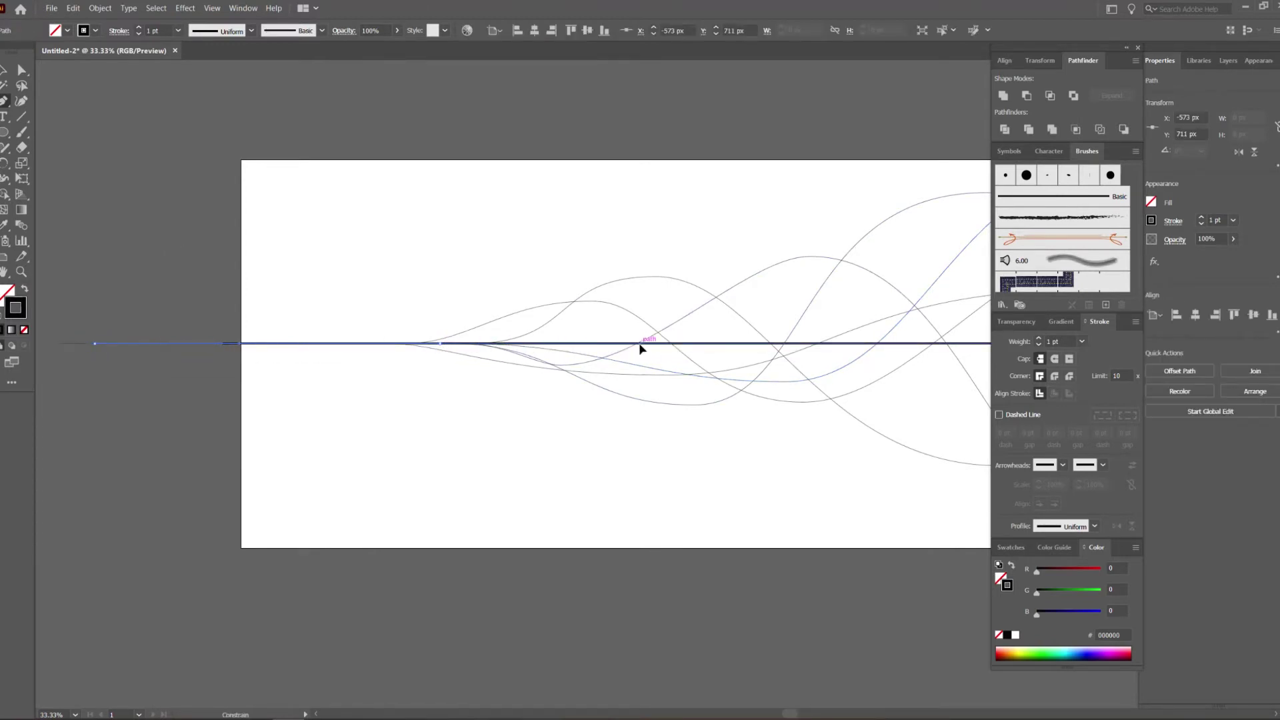
left_click(526, 346)
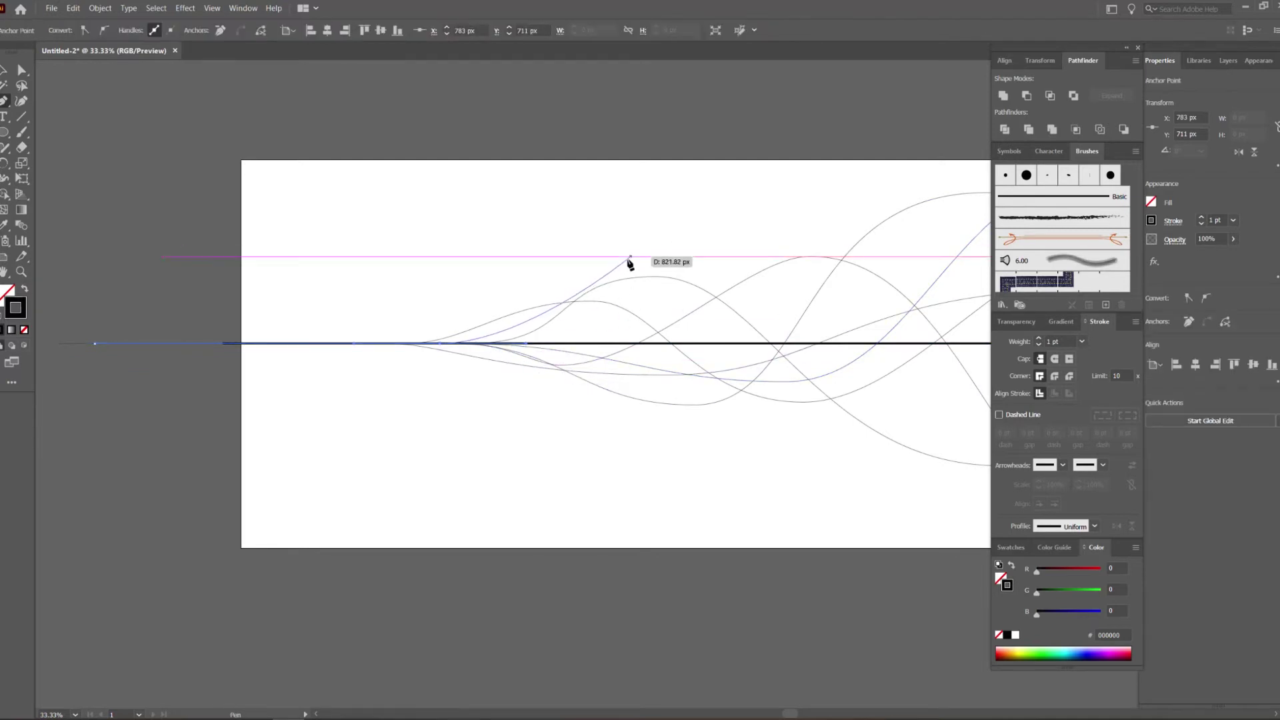
left_click_drag(661, 296, 783, 296)
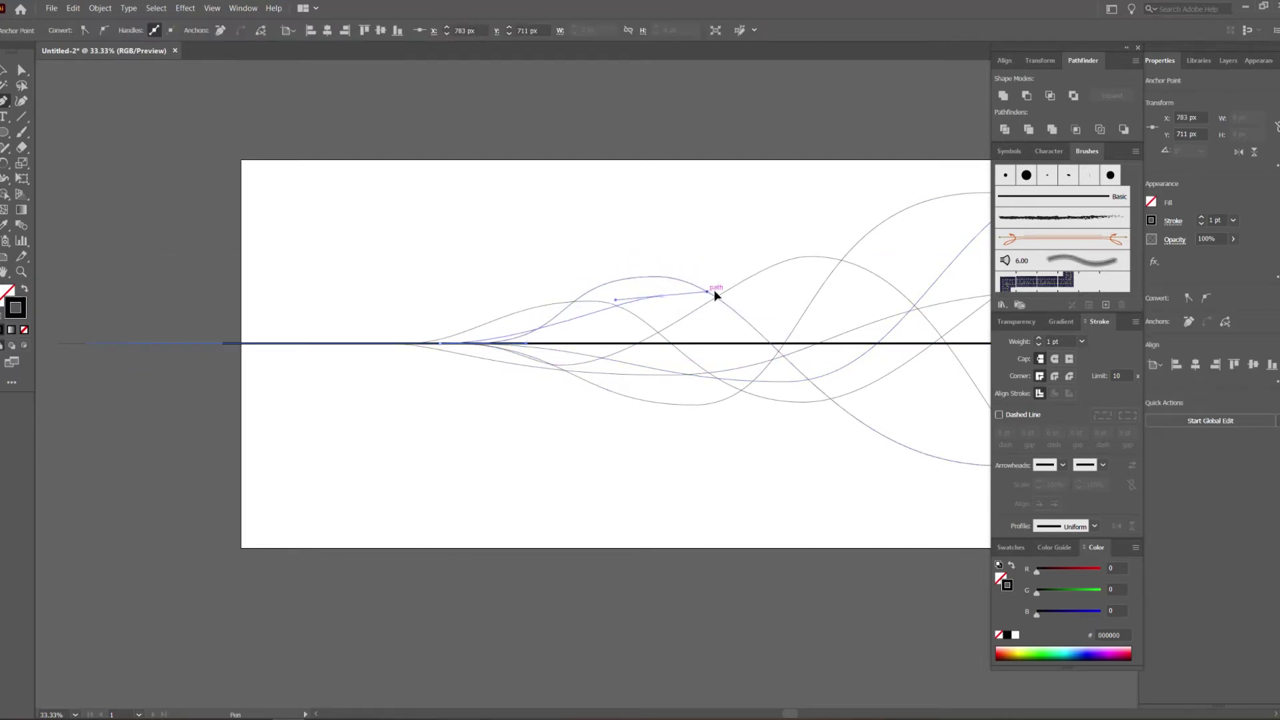
mouse_move(651, 435)
left_mouse_down()
mouse_move(818, 460)
mouse_move(781, 433)
left_mouse_up()
key("ctrl+minus")
left_click_drag(882, 246, 930, 242)
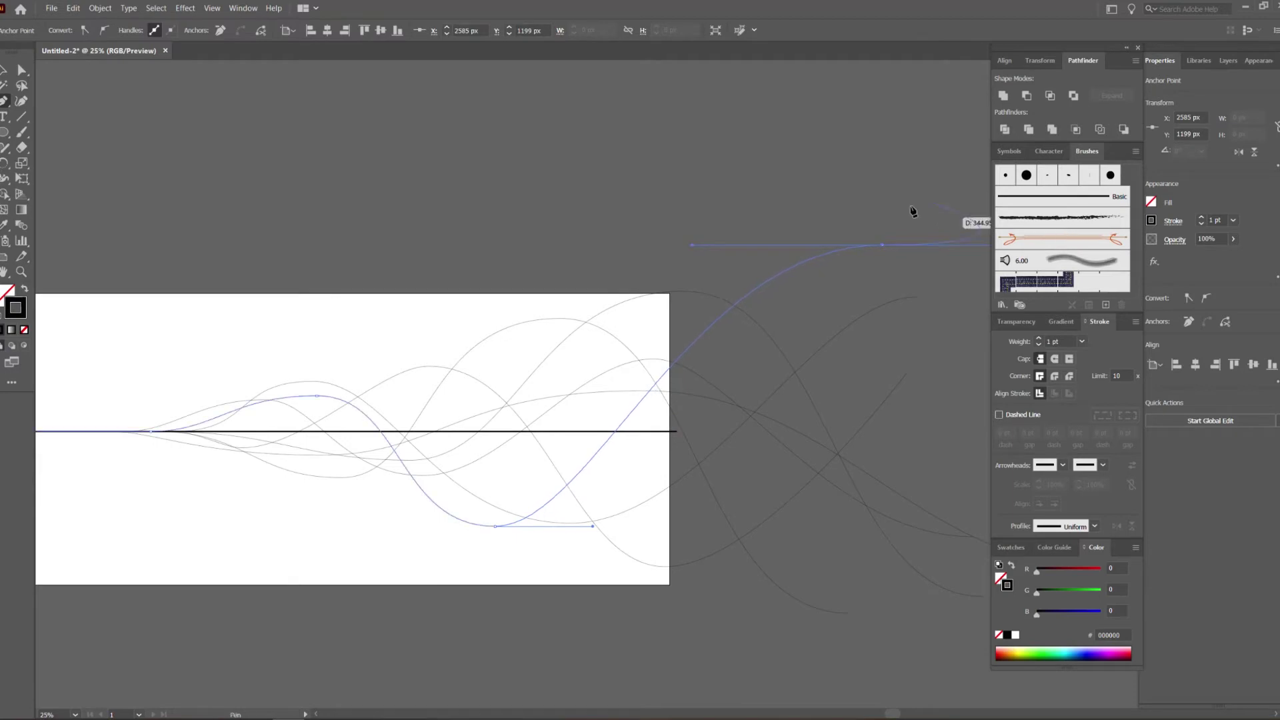
left_click(943, 217, "ctrl")
scroll(603, 251, "down", 2)
scroll(603, 251, "left", 1)
scroll(546, 369, "down", 1)
scroll(652, 298, "left", 2)
scroll(557, 323, "left", 2)
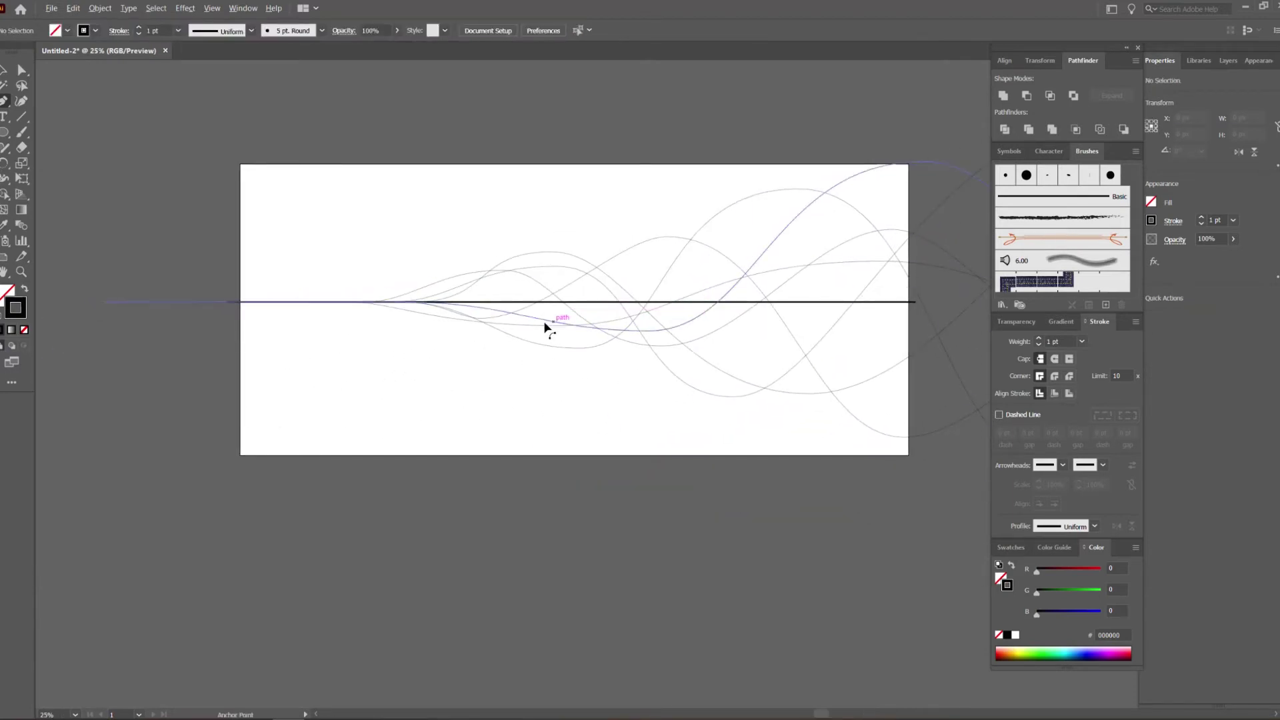
With Direct Selection, level and lengthen one curve's low-point handles to smooth its bend.
key("ctrl+equal")
key("a")
key("ctrl+equal")
left_click(712, 308)
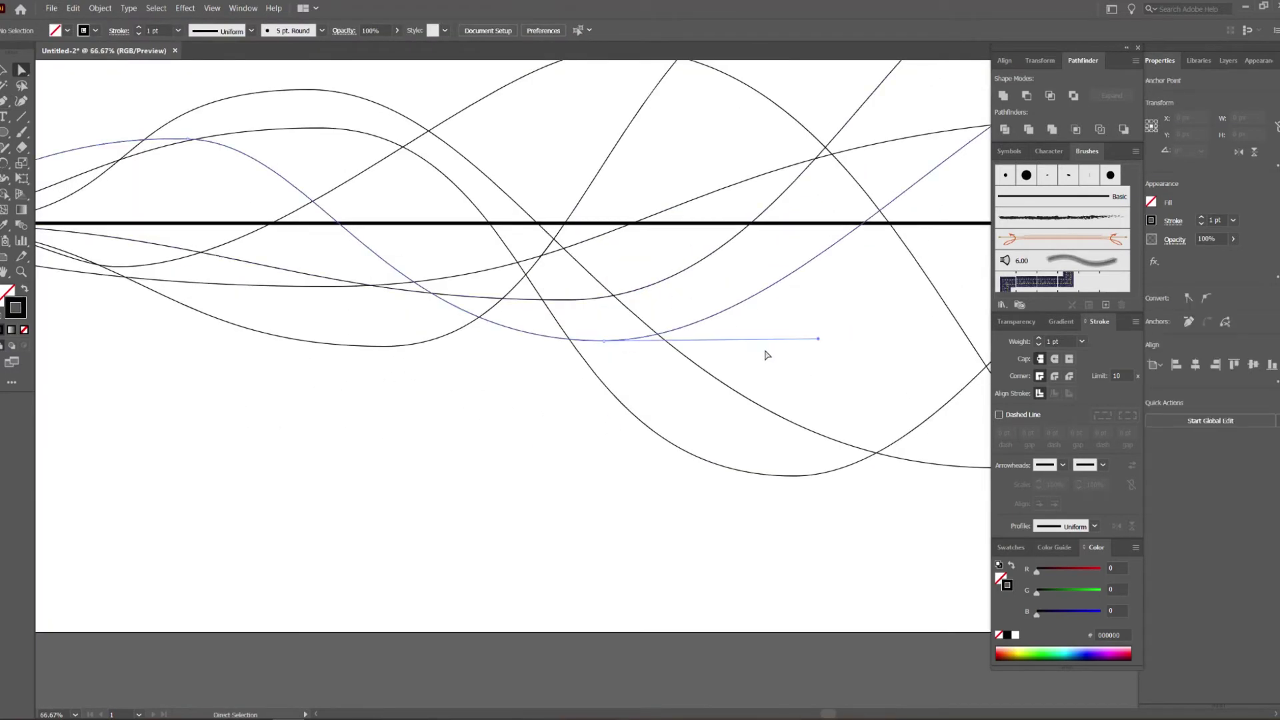
left_click(603, 340)
left_click_drag(385, 342, 446, 348)
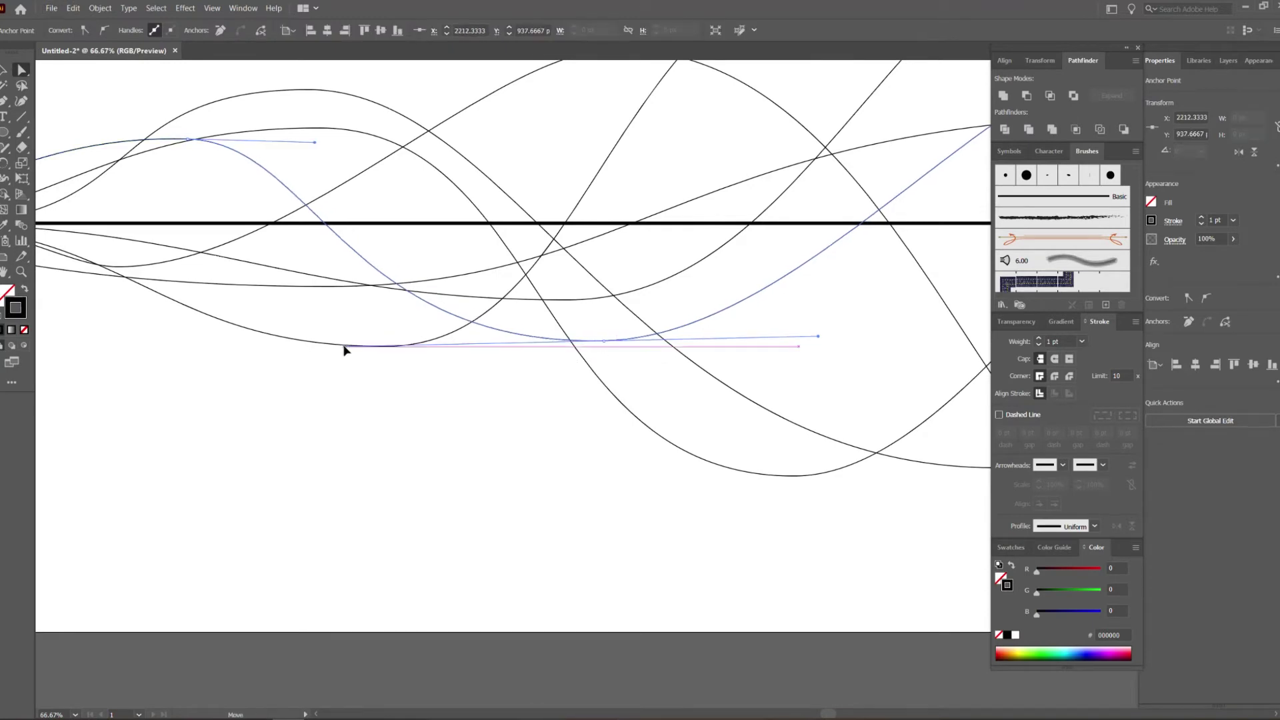
left_click_drag(316, 144, 347, 143)
Lengthen both handles of another curve's crest so it becomes wider and balanced.
key("ctrl+minus")
scroll(420, 206, "up", 1)
left_click(413, 250)
left_click_drag(527, 241, 637, 235)
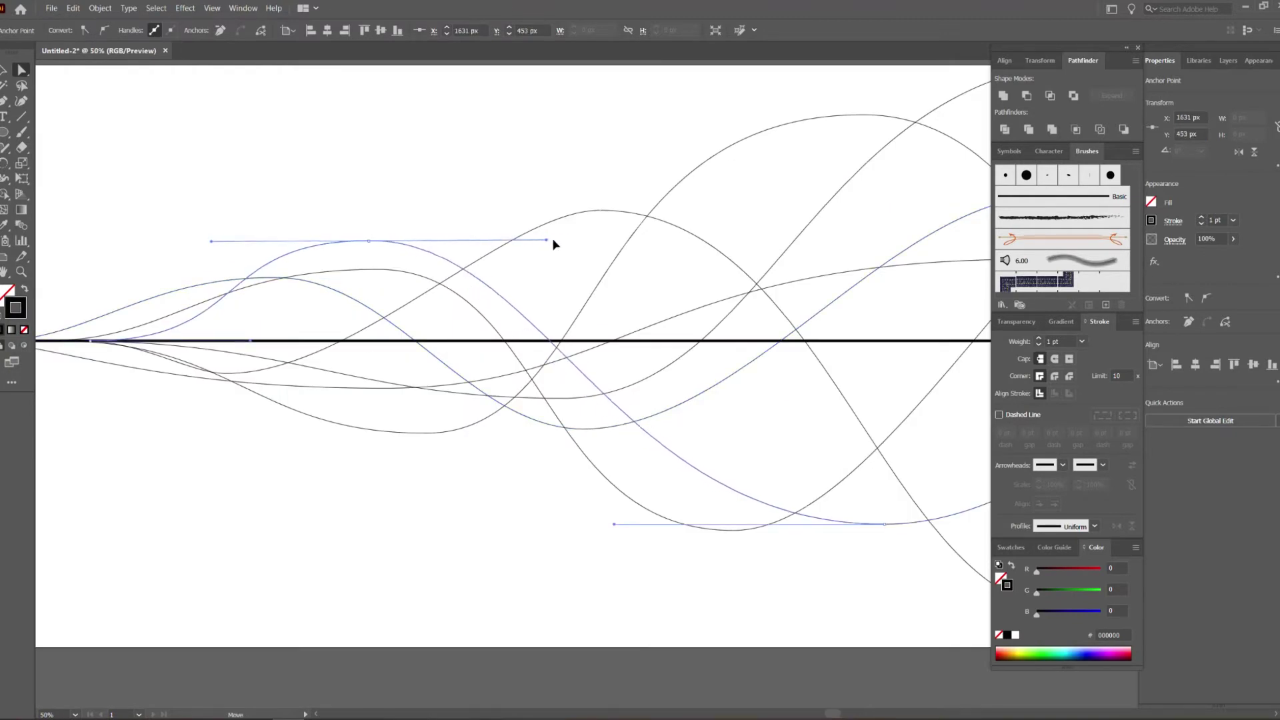
left_click_drag(637, 236, 622, 241)
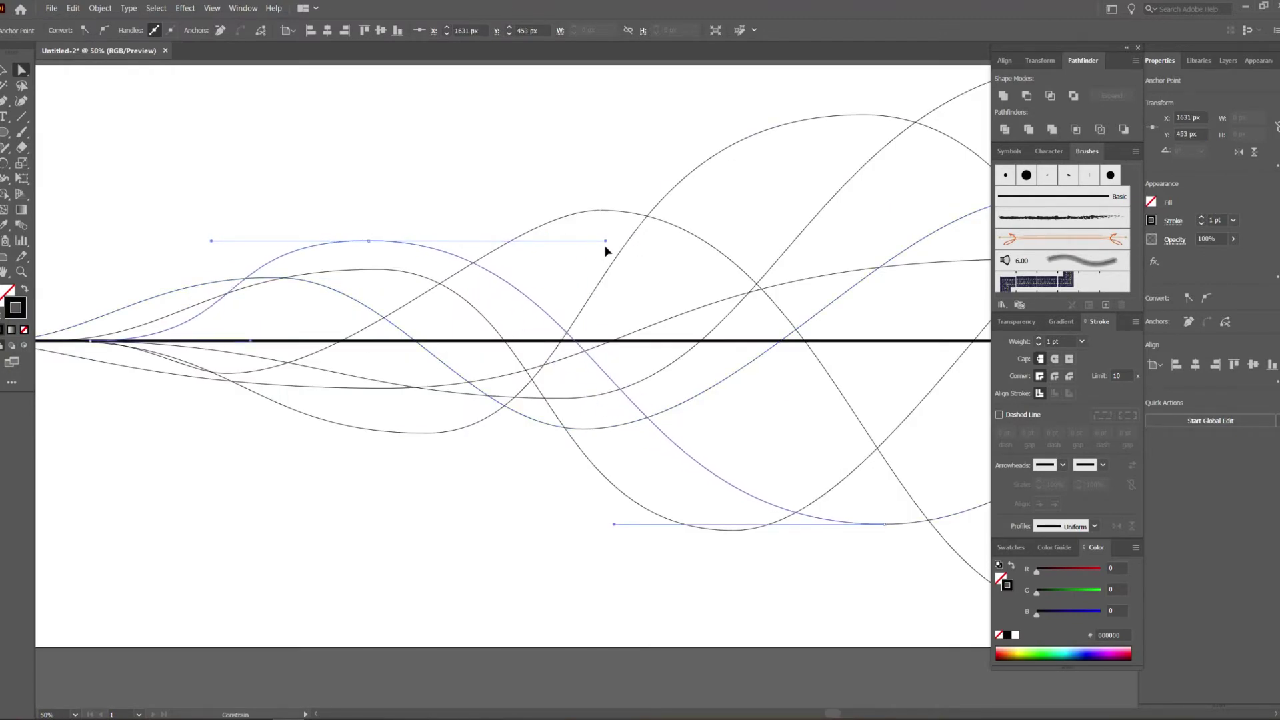
left_click_drag(212, 241, 300, 241)
key("ctrl+minus")
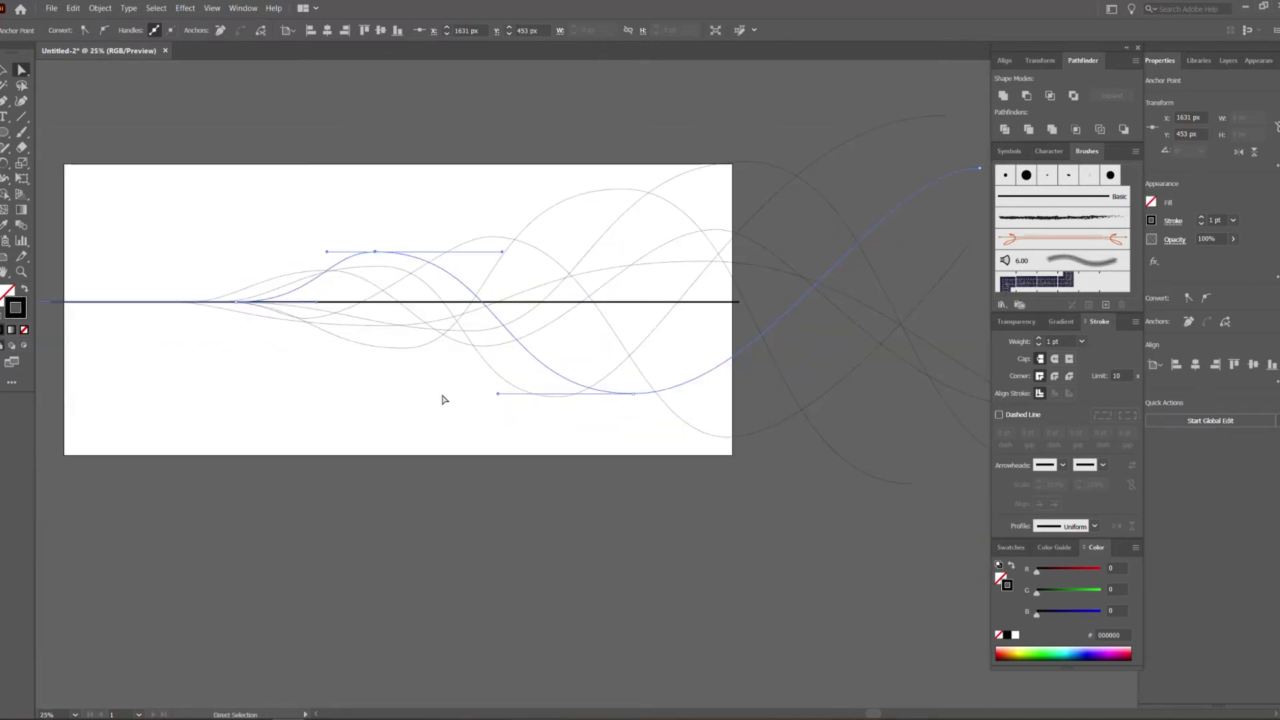
left_click_drag(461, 165, 533, 186)
Select the black horizontal line with the Magic Wand and delete it.
key("y")
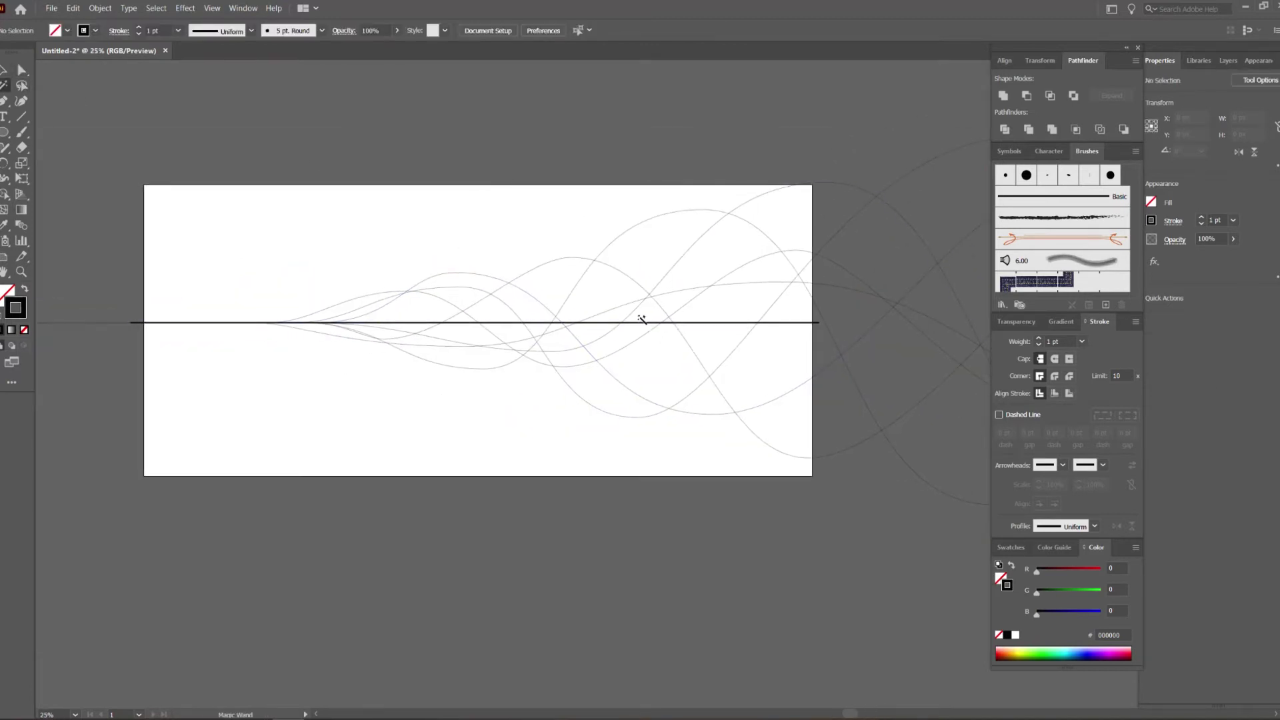
left_click(609, 323)
key("Delete")
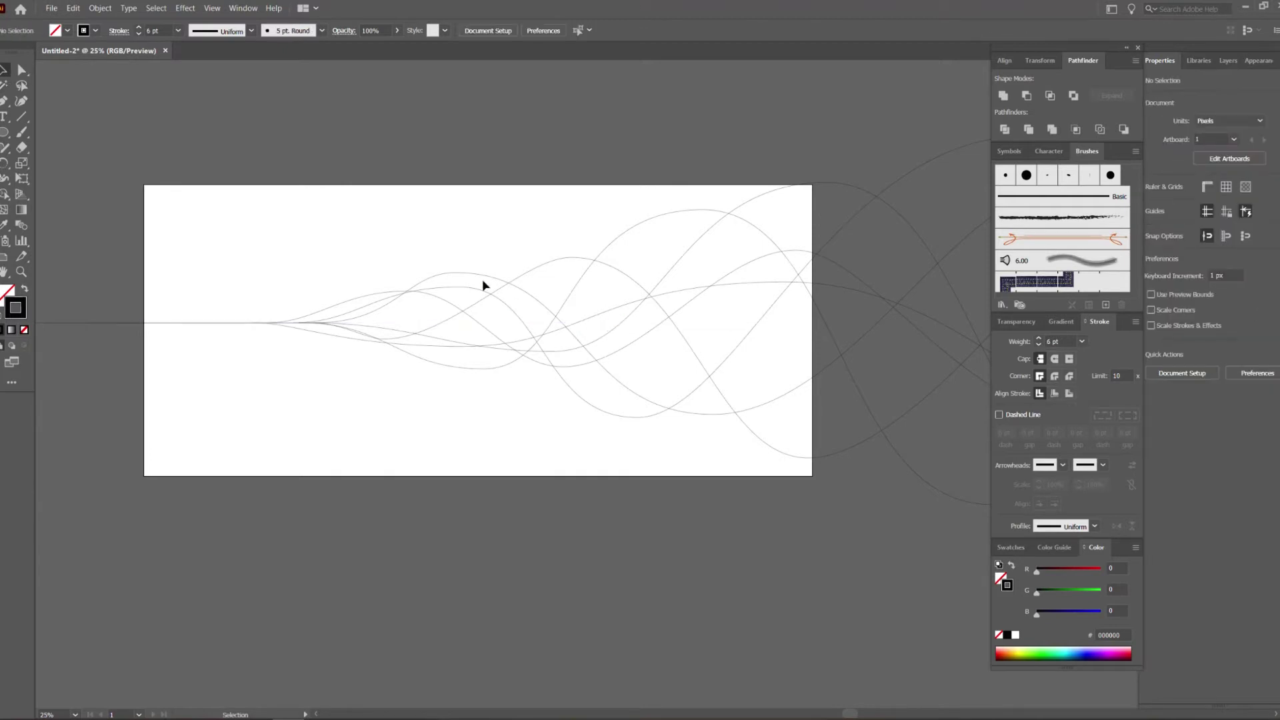
Select all the wave curves and reflect them across the horizontal axis.
key("ctrl+a")
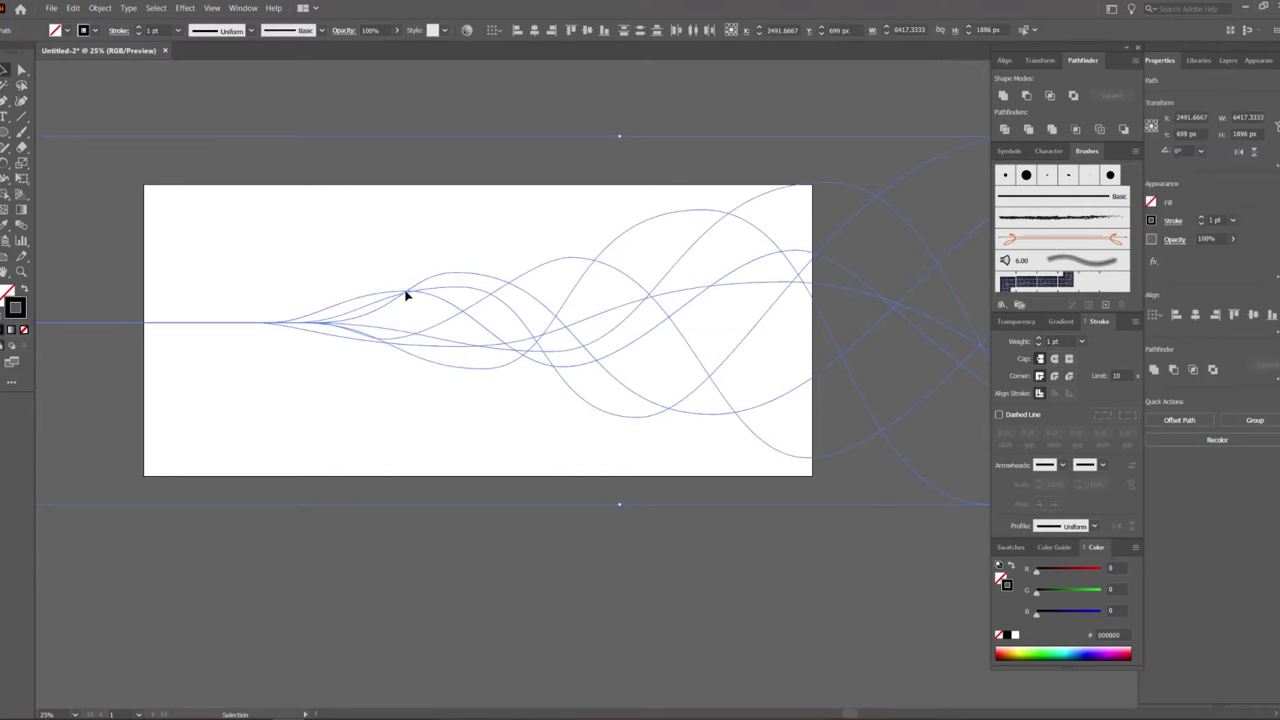
right_click(405, 291)
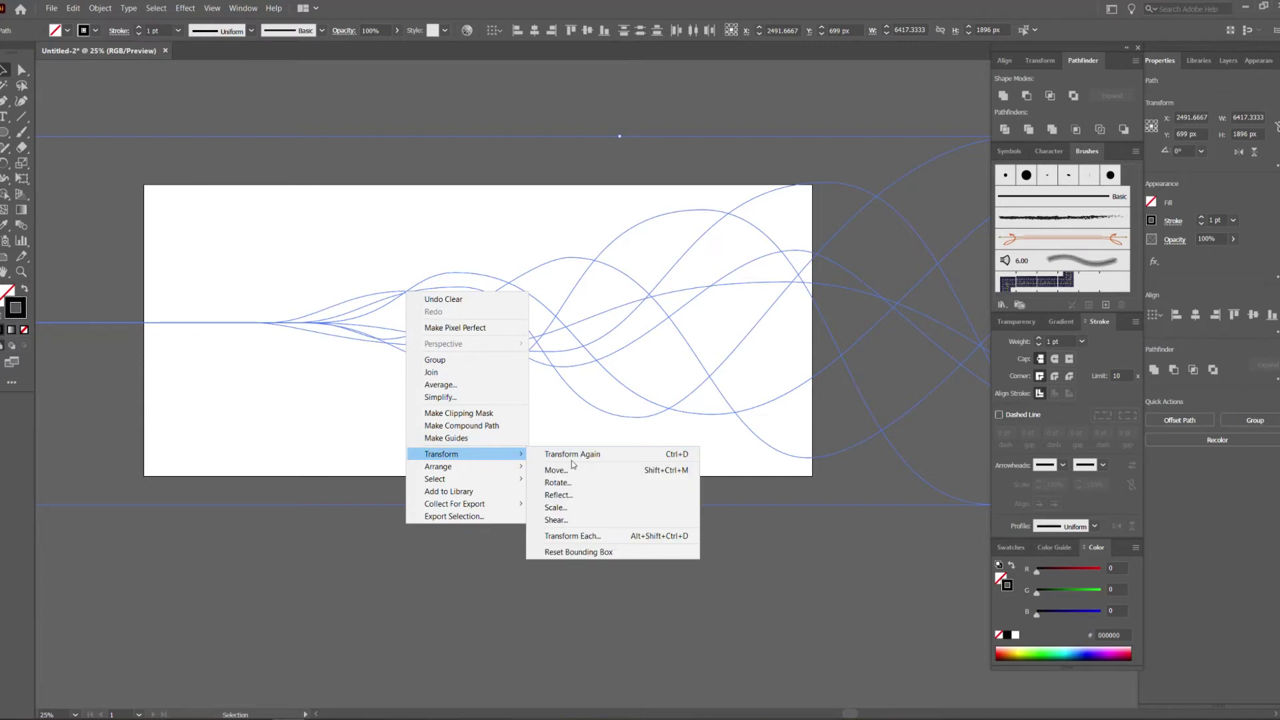
left_click(586, 495)
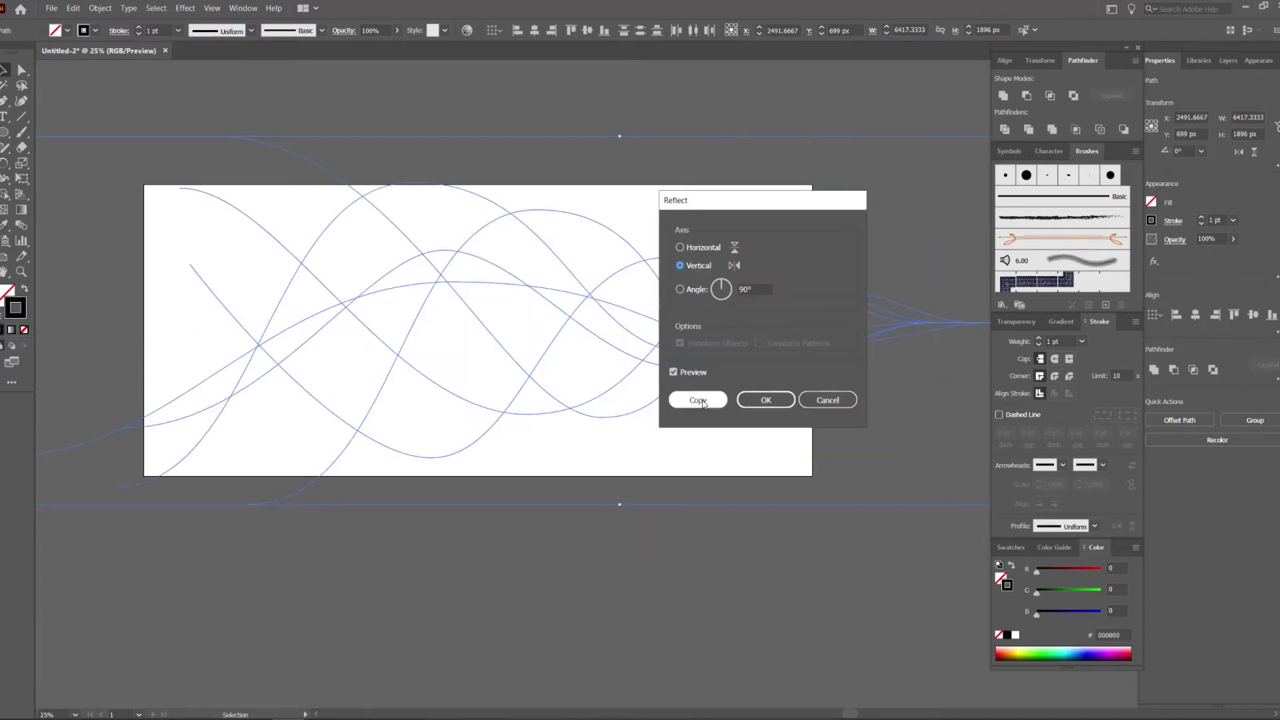
left_click(680, 248)
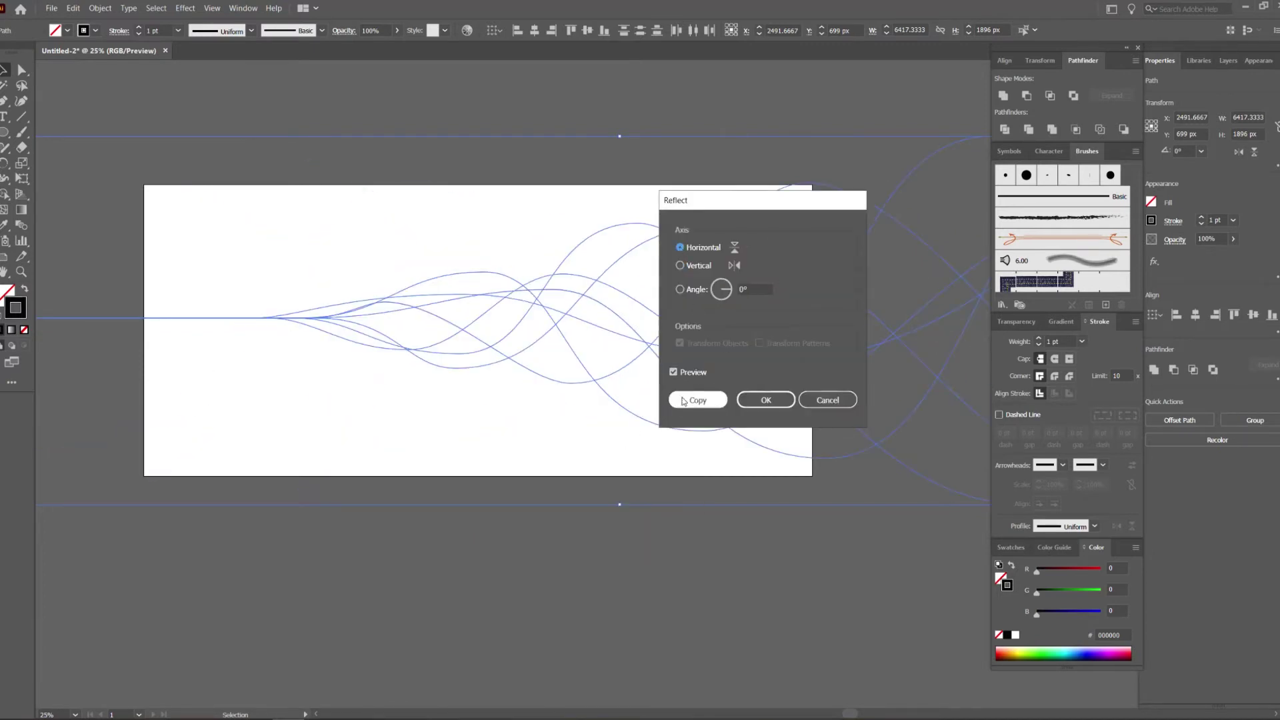
left_click(680, 266)
left_click(680, 247)
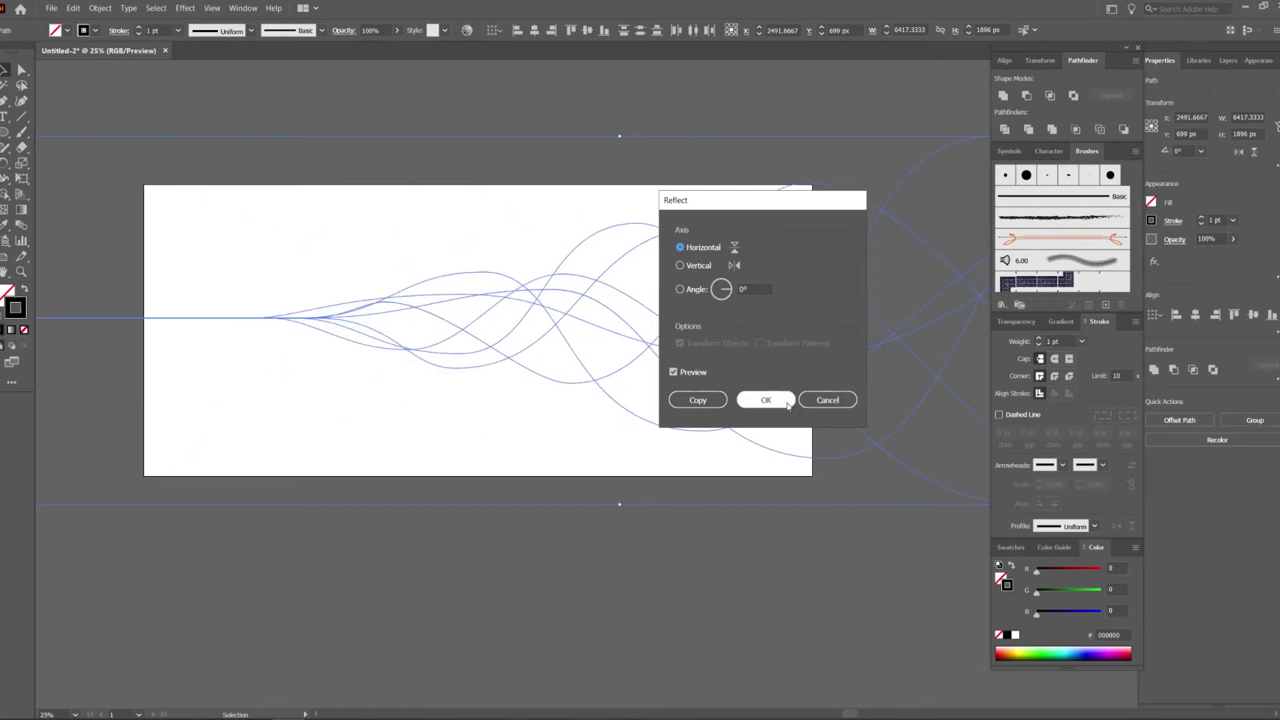
left_click(762, 403)
scroll(727, 294, "down", 2)
scroll(740, 290, "up", 3)
scroll(517, 198, "down", 1)
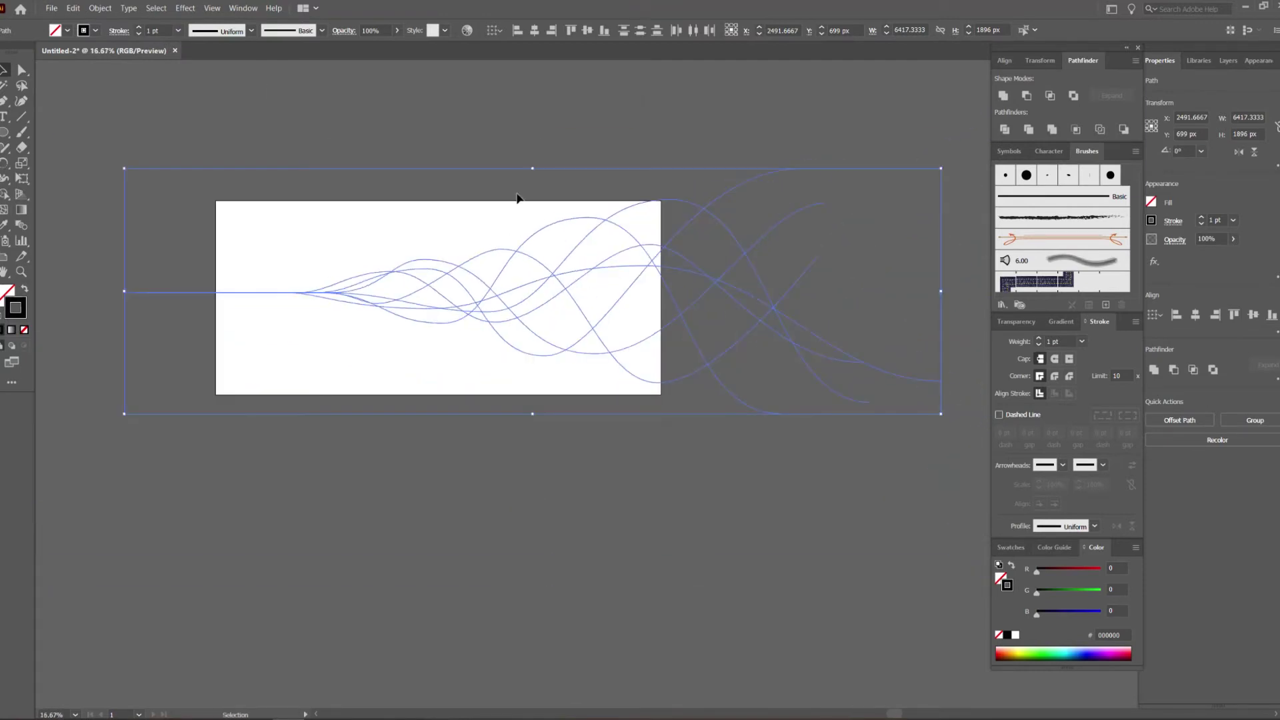
Make a vertically reflected copy of the wave curves and rotate it 180°.
right_click(445, 267)
mouse_move(483, 426)
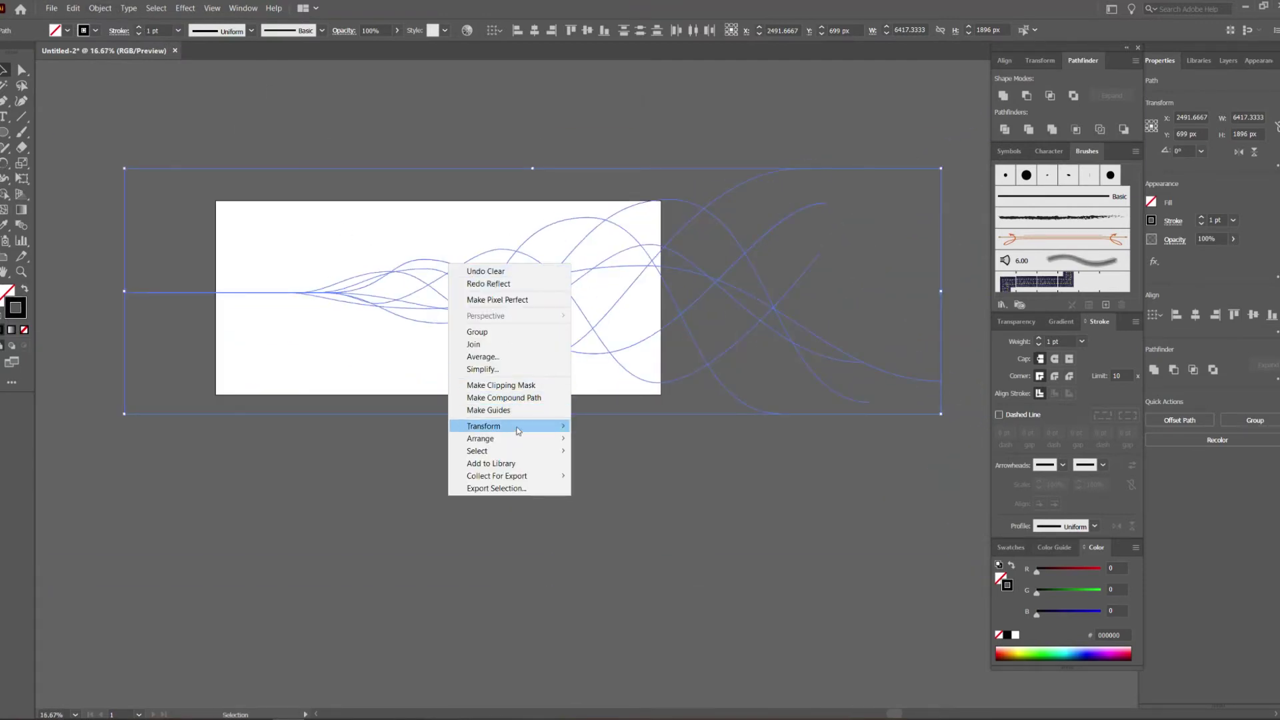
left_click(616, 469)
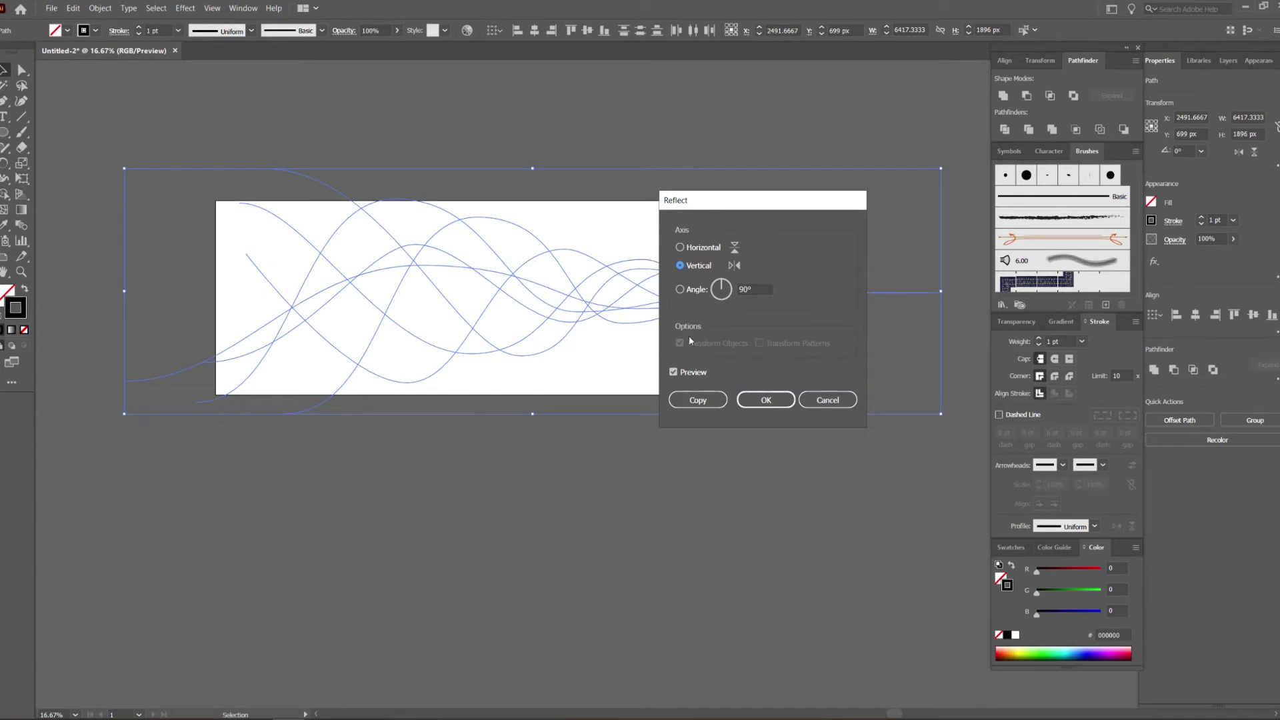
left_click(698, 400)
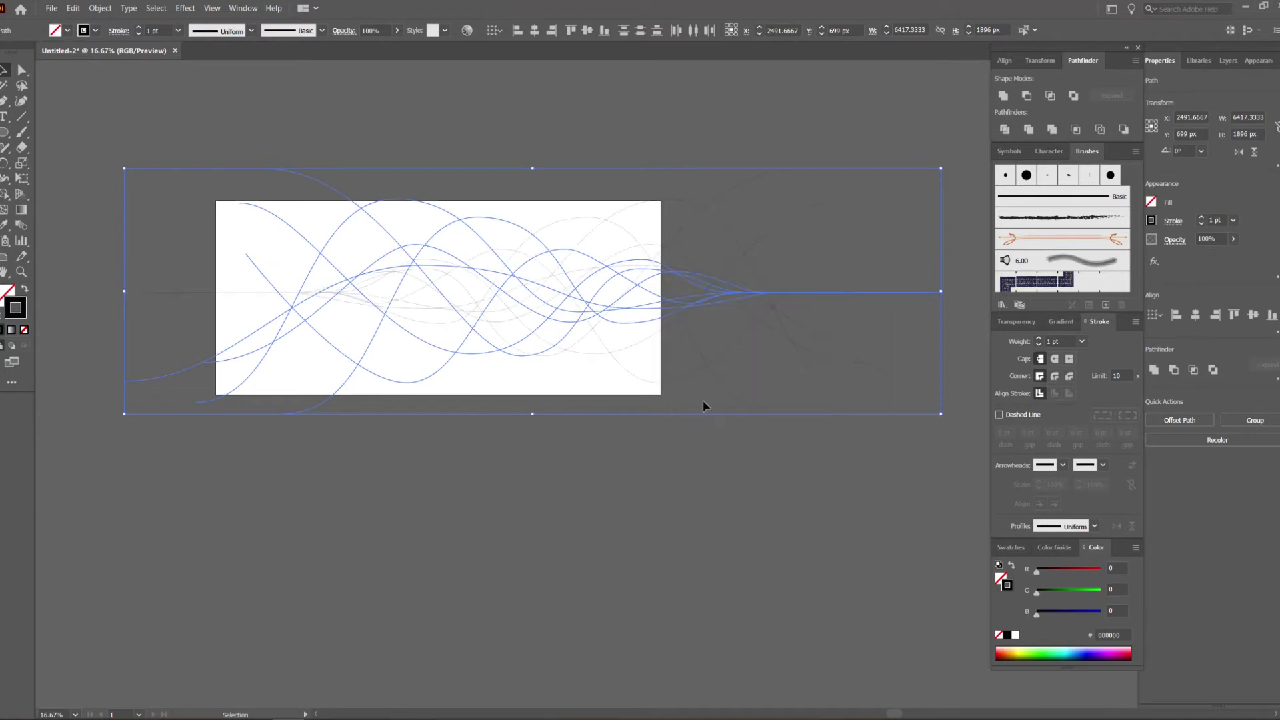
left_click_drag(945, 166, 297, 328)
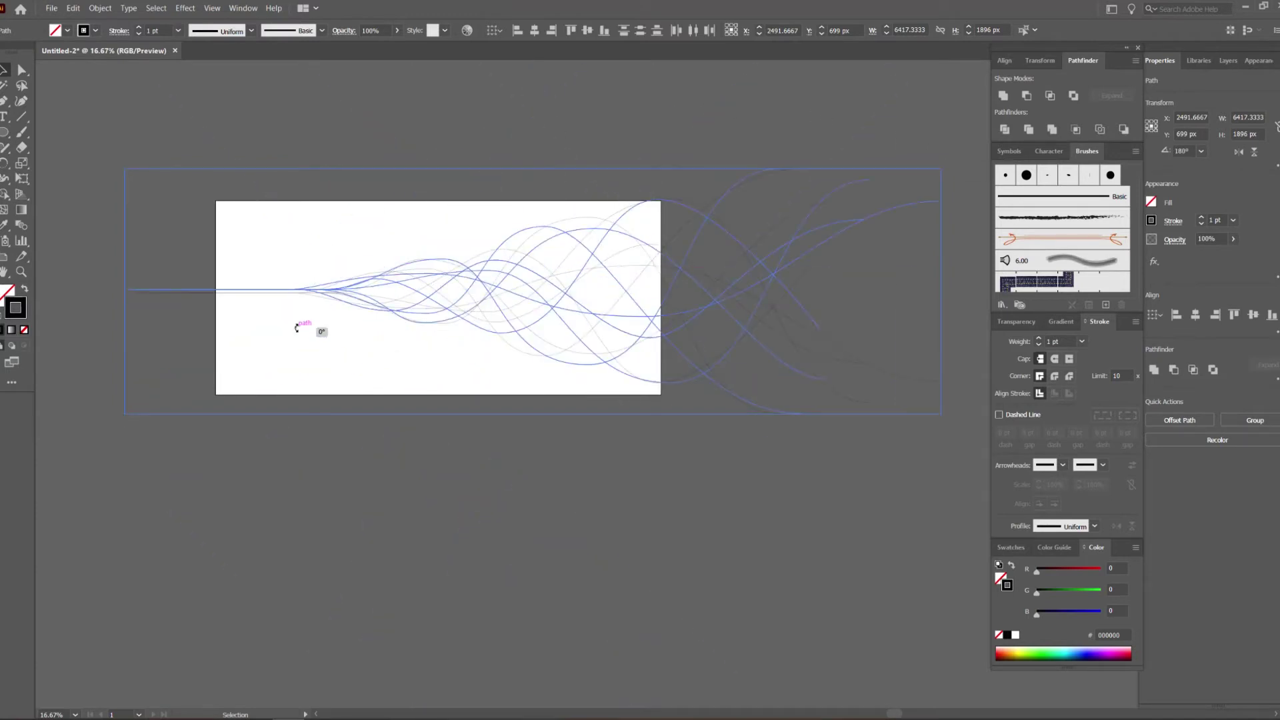
Move the copy down onto the original baseline and scale it to about 5376 px wide.
scroll(168, 297, "up", 7)
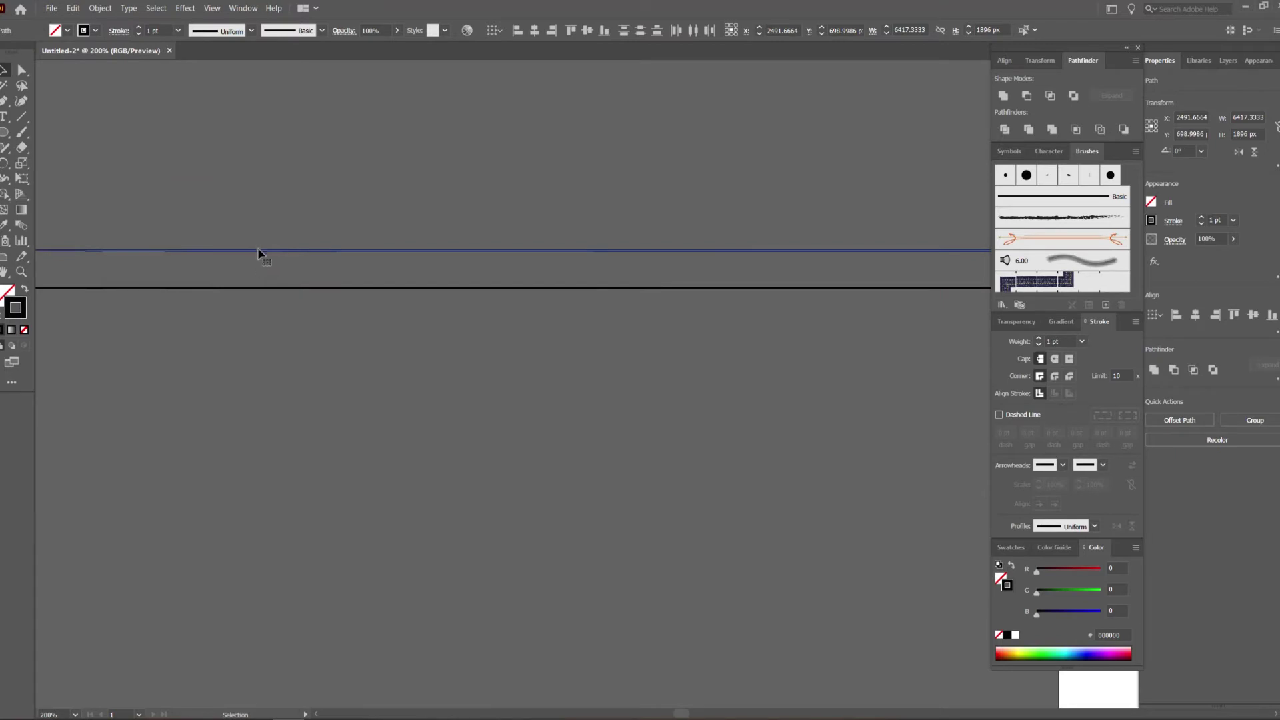
left_click_drag(346, 256, 369, 266)
scroll(369, 266, "down", 3)
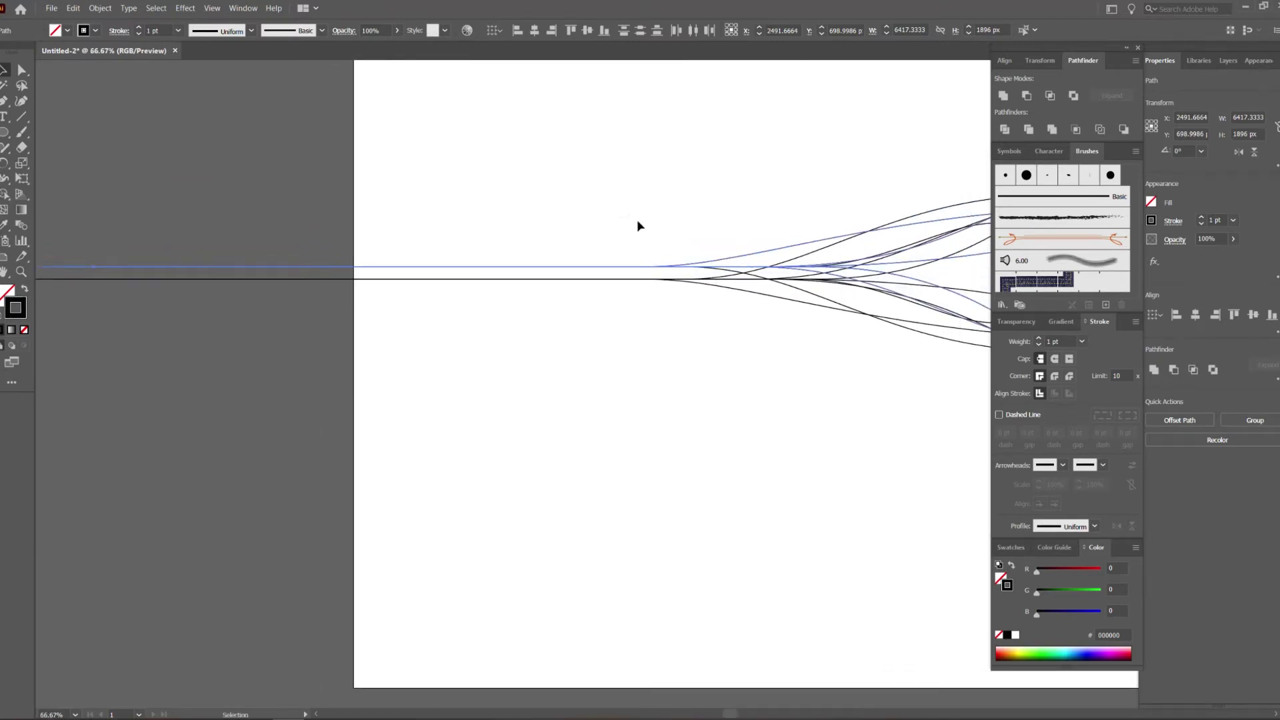
scroll(732, 274, "up", 4)
left_click_drag(482, 256, 474, 304)
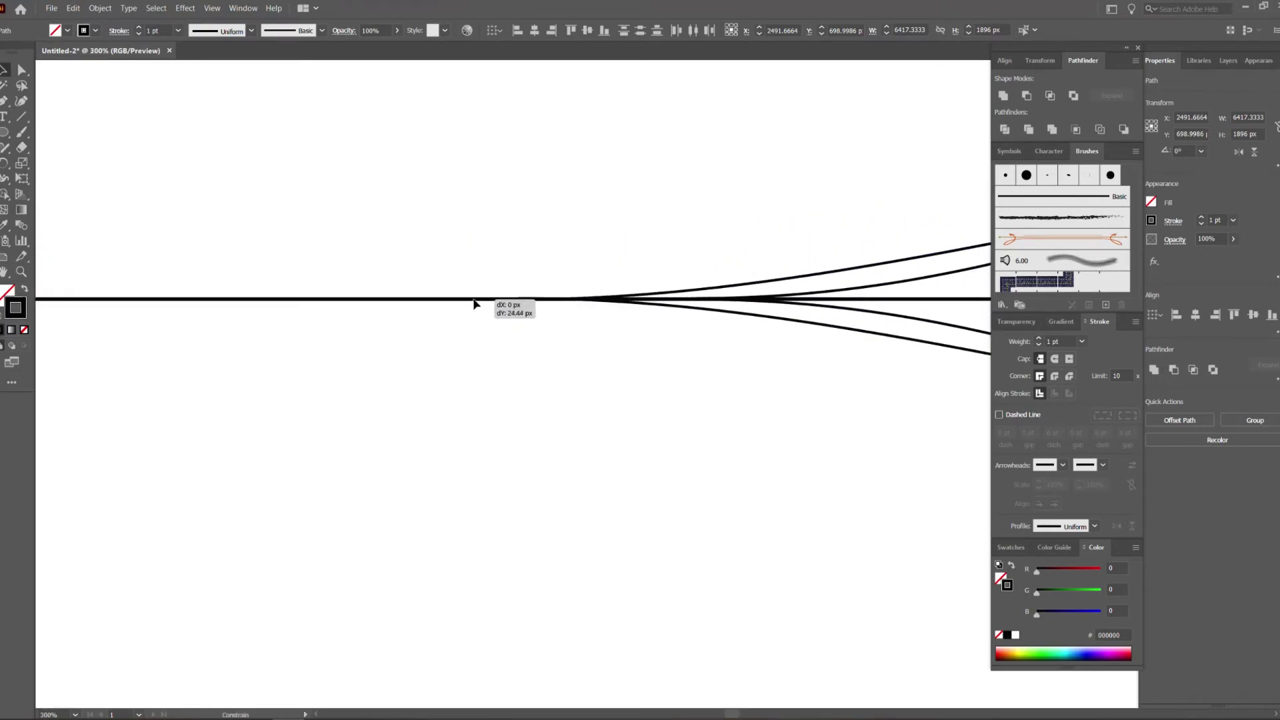
scroll(493, 314, "down", 7)
scroll(507, 280, "down", 1)
left_click_drag(919, 358, 784, 367)
Stretch the copied curves much wider to the right.
key("a")
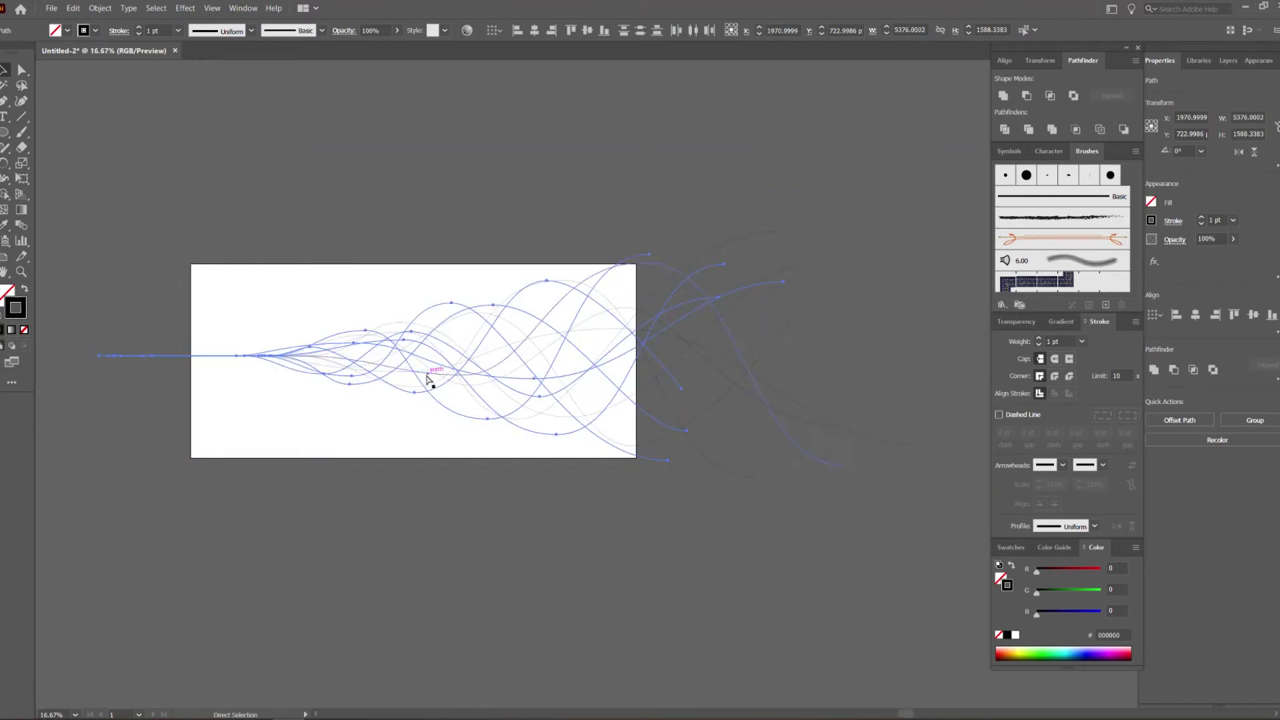
key("v")
key("ctrl+minus")
left_click_drag(778, 360, 1034, 343)
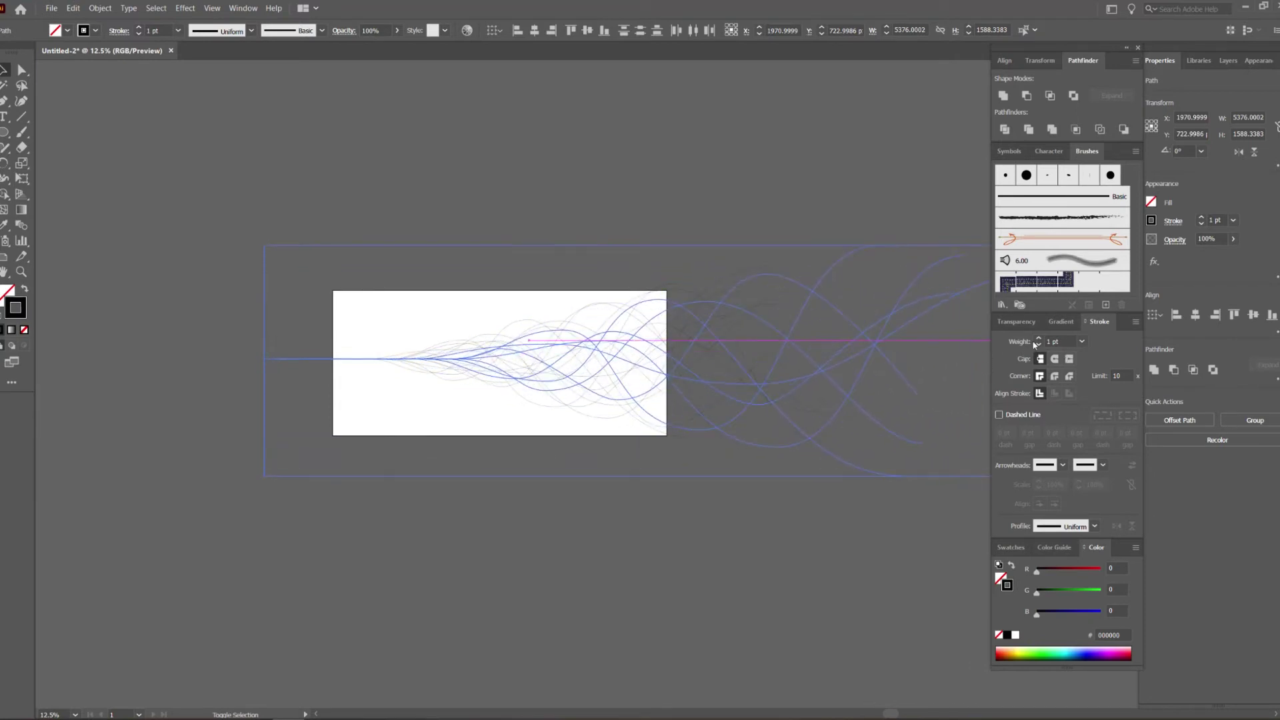
scroll(560, 337, "up", 3)
scroll(564, 295, "down", 1)
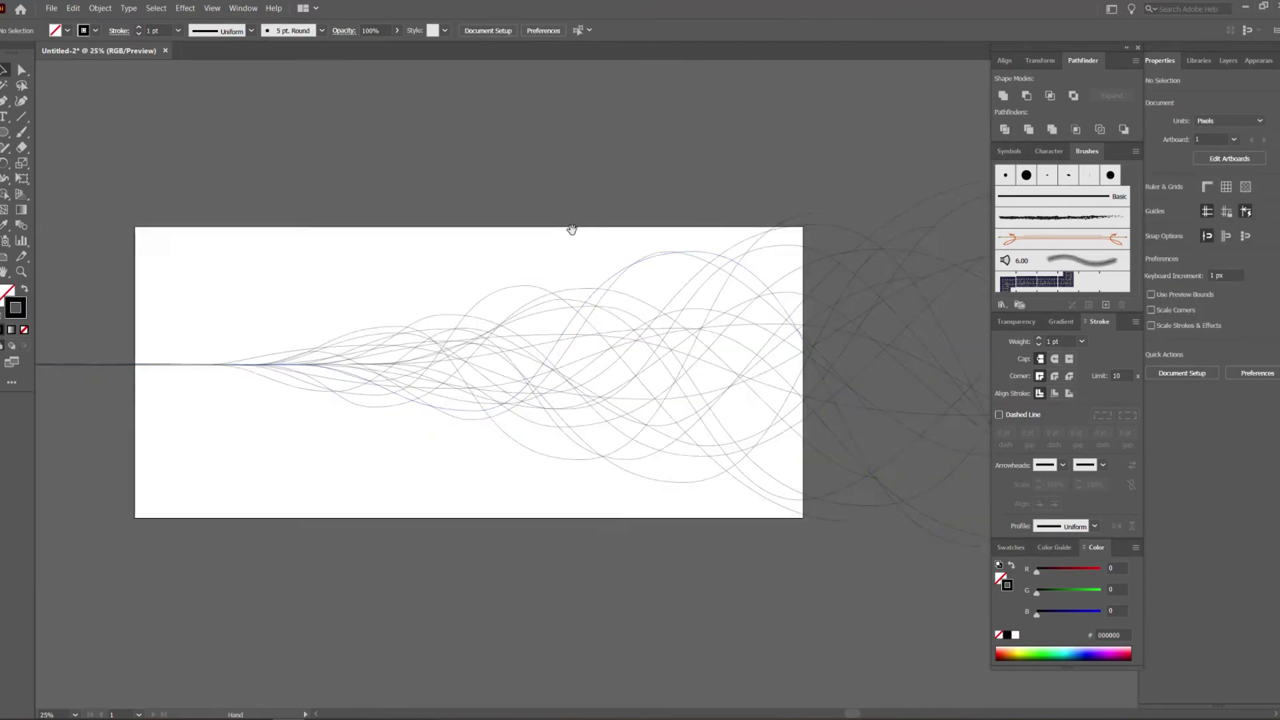
Select all curves and distribute them so their straight left ends spread apart vertically.
left_click(543, 263)
scroll(542, 264, "up", 2)
scroll(542, 264, "down", 1)
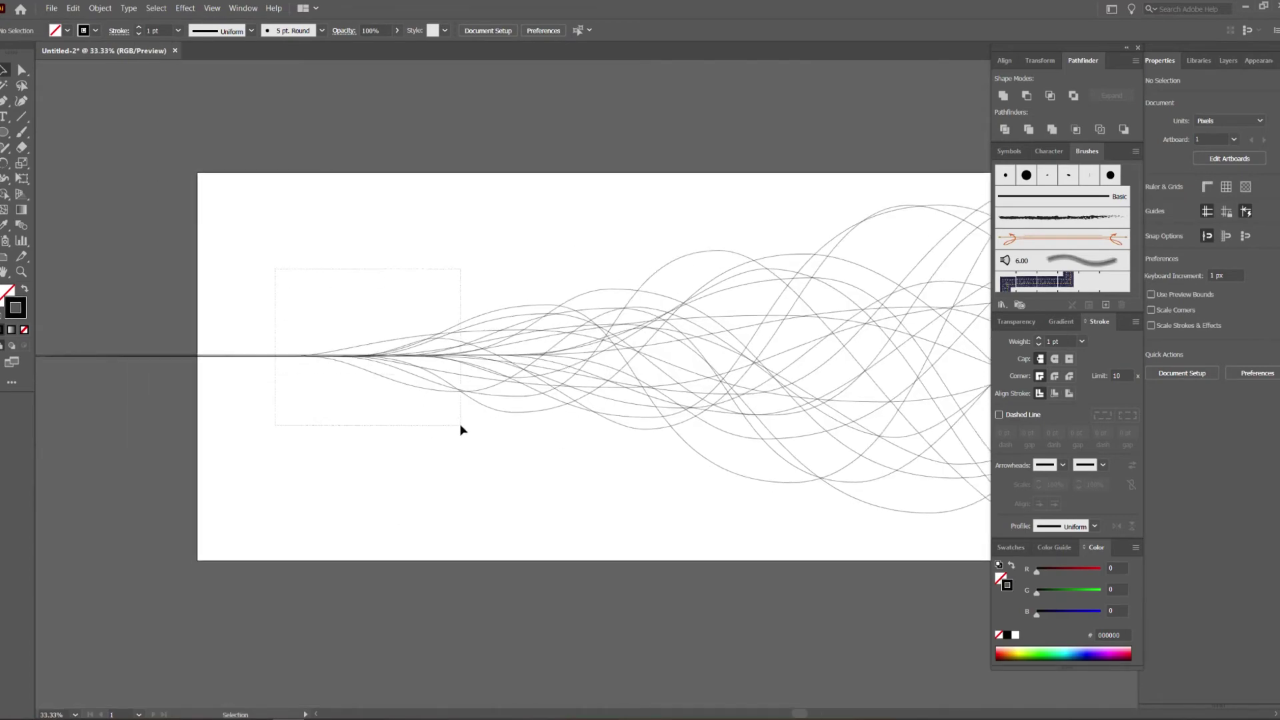
left_click_drag(275, 270, 461, 430)
scroll(320, 408, "up", 3)
scroll(302, 314, "down", 1)
scroll(400, 306, "down", 1)
scroll(487, 297, "down", 1)
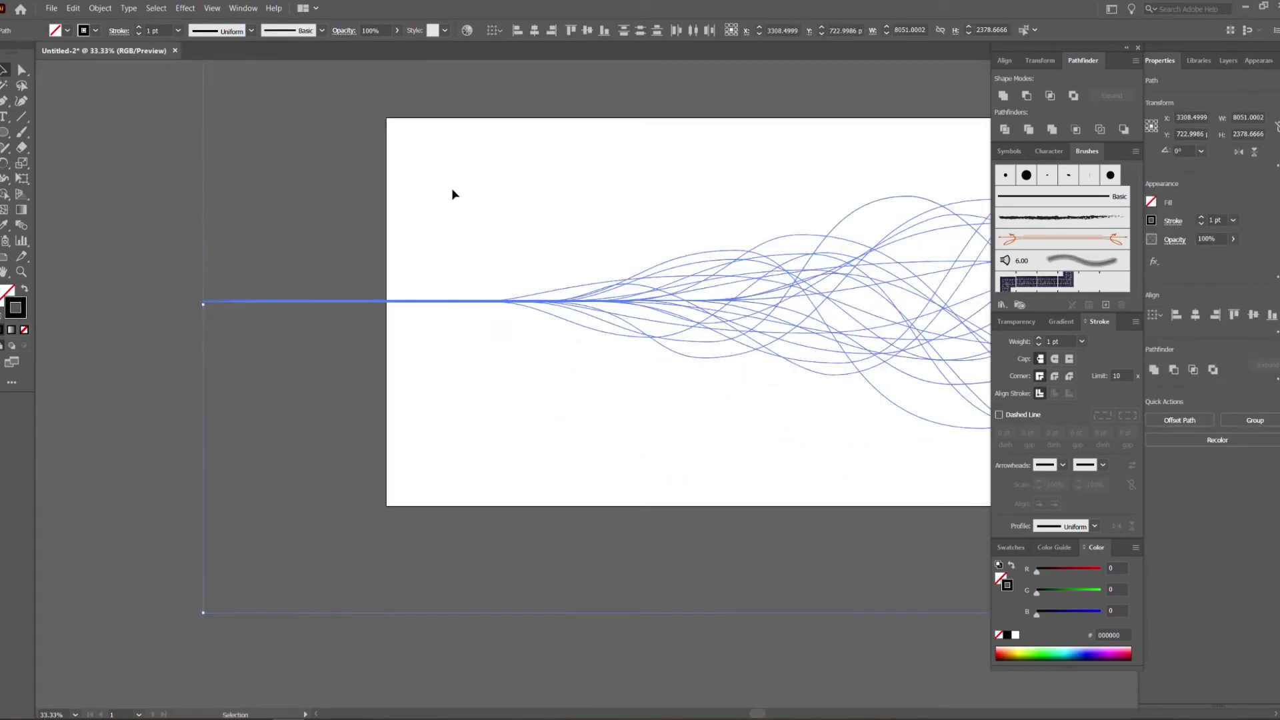
left_click(587, 31)
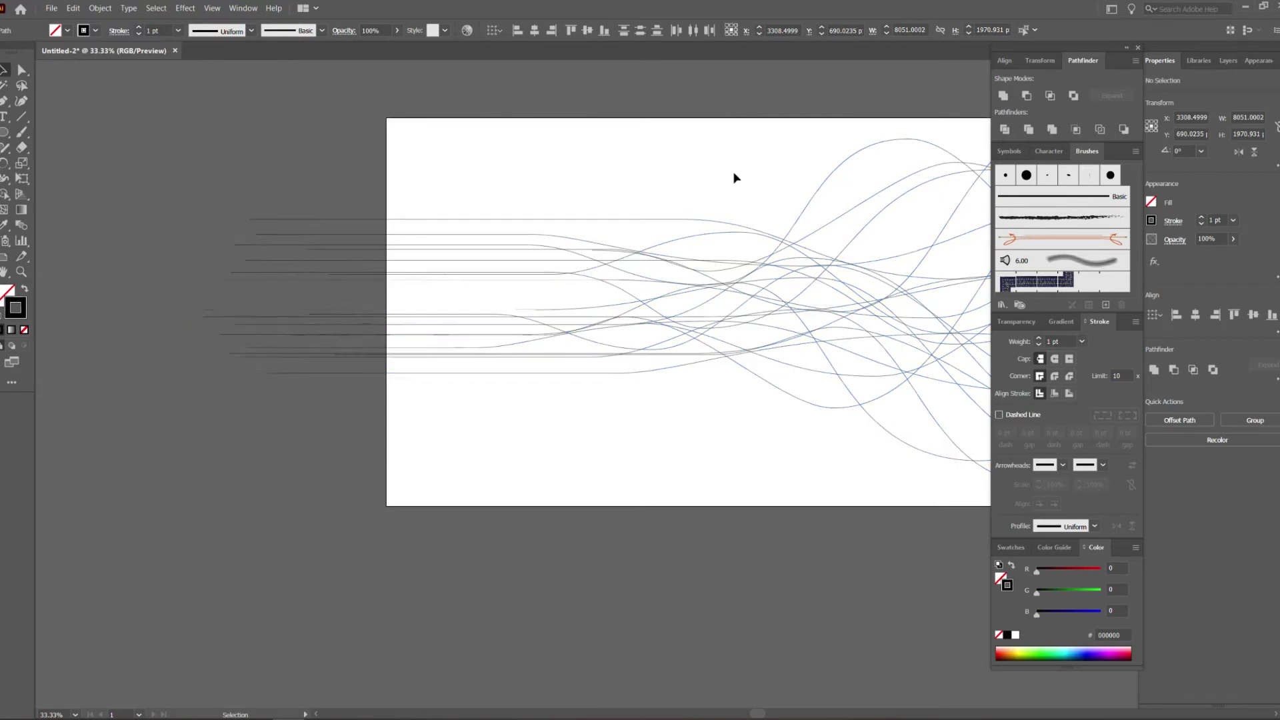
left_click(485, 202)
scroll(286, 351, "up", 5)
scroll(286, 369, "up", 3)
Move each straight tail onto the common horizontal line.
mouse_move(286, 372)
left_mouse_down()
mouse_move(286, 388)
mouse_move(278, 374)
left_mouse_up()
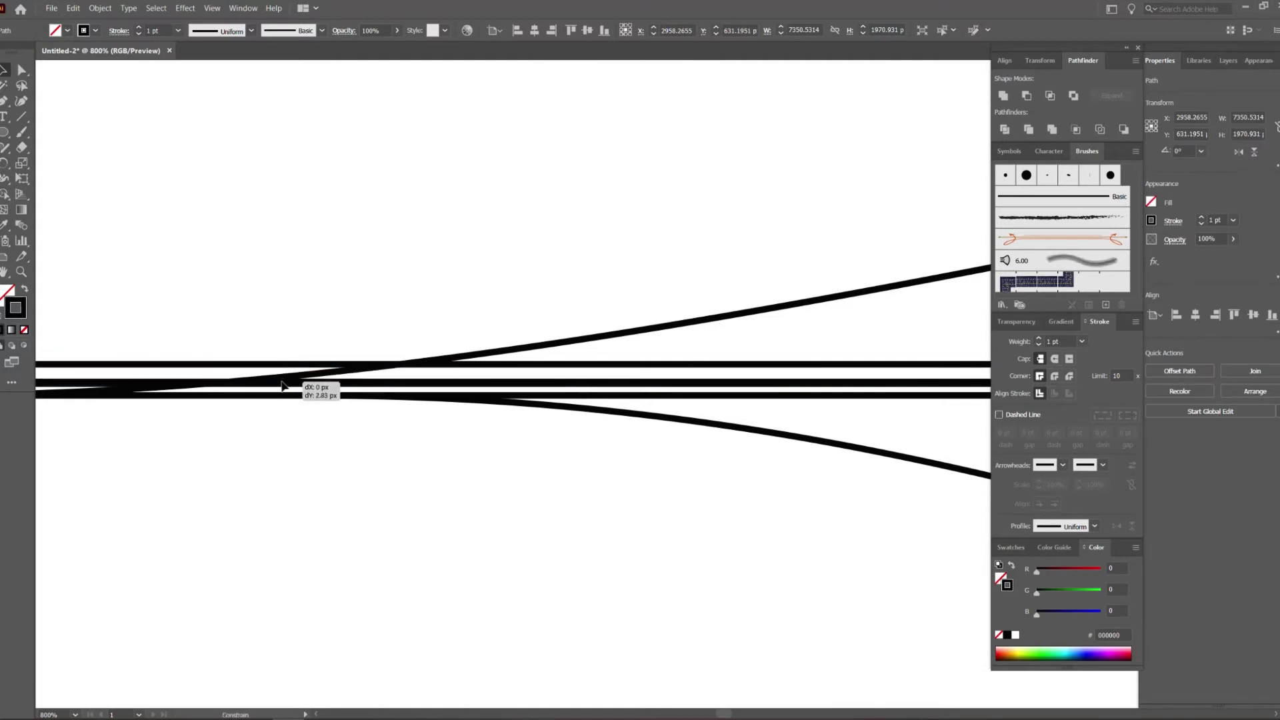
mouse_move(280, 371)
left_mouse_down()
mouse_move(261, 401)
mouse_move(262, 385)
left_mouse_up()
left_click(265, 397)
mouse_move(188, 357)
left_mouse_down()
mouse_move(408, 414)
mouse_move(389, 367)
left_mouse_up()
Zoom out to the artboard and select the whole bundle of curves.
key("ctrl+0")
left_click(305, 333)
key("ctrl+minus")
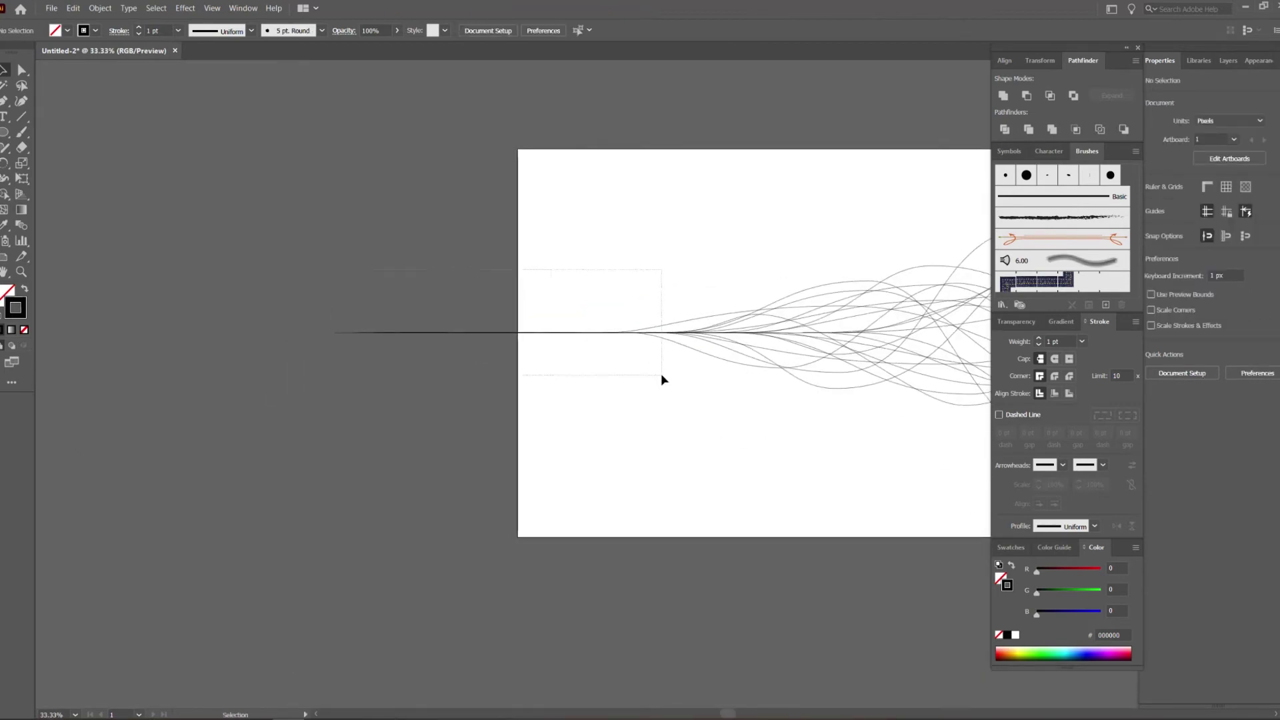
left_click_drag(662, 378, 663, 378)
scroll(543, 313, "right", 3)
scroll(569, 361, "right", 1)
scroll(568, 361, "down", 1)
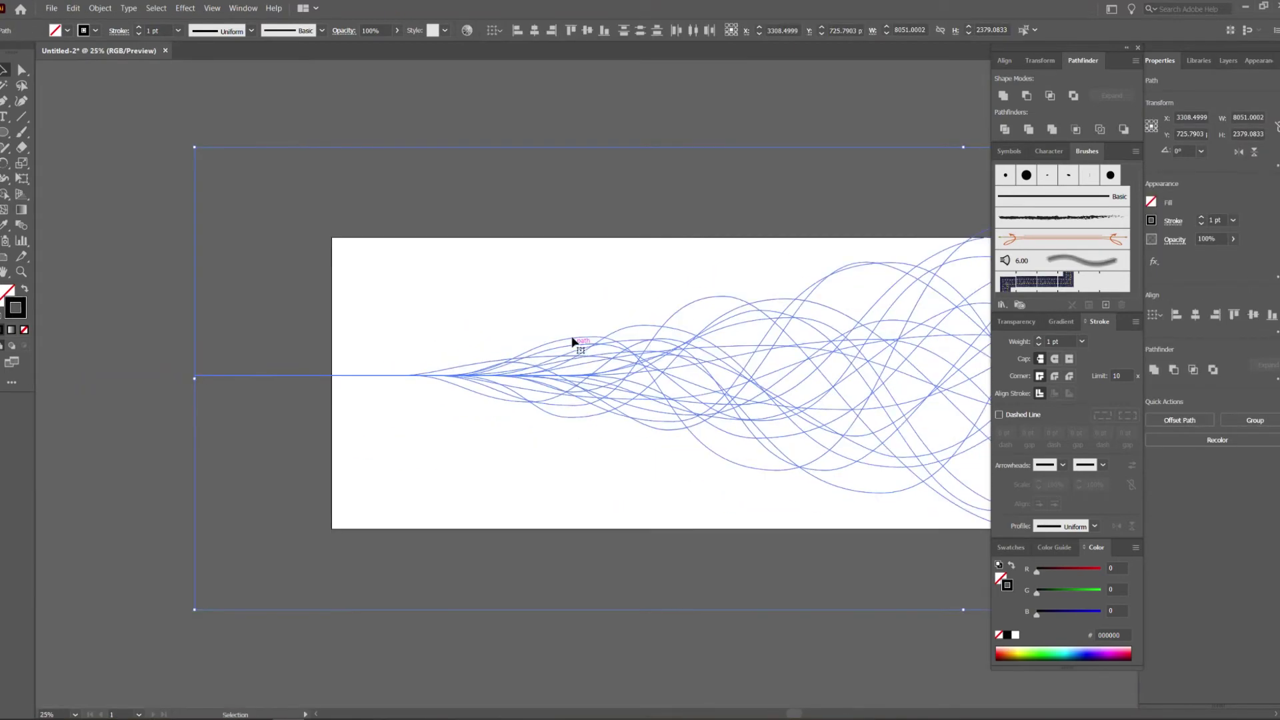
scroll(573, 345, "right", 2)
scroll(534, 327, "right", 1)
right_click(534, 339)
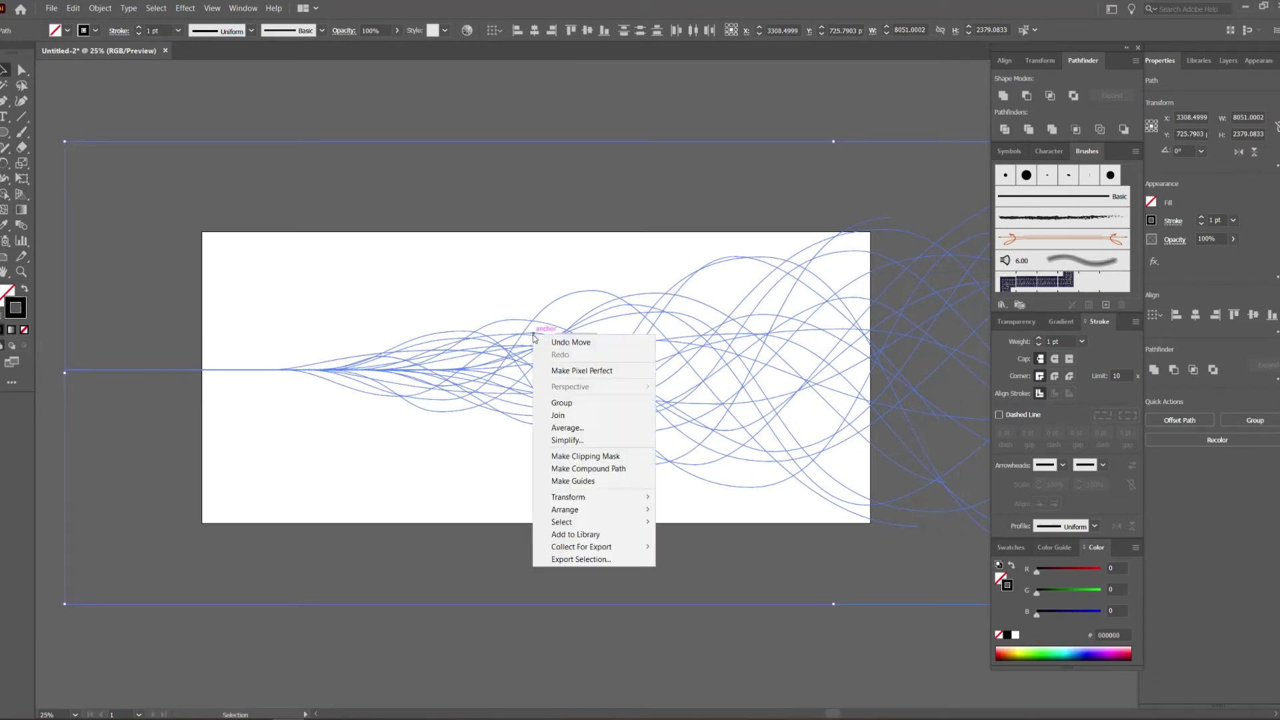
Group all the wave curves and reselect the group.
left_click(581, 407)
left_click(567, 214)
scroll(595, 323, "up", 1)
scroll(547, 287, "down", 1)
left_click(634, 435)
scroll(644, 414, "up", 2)
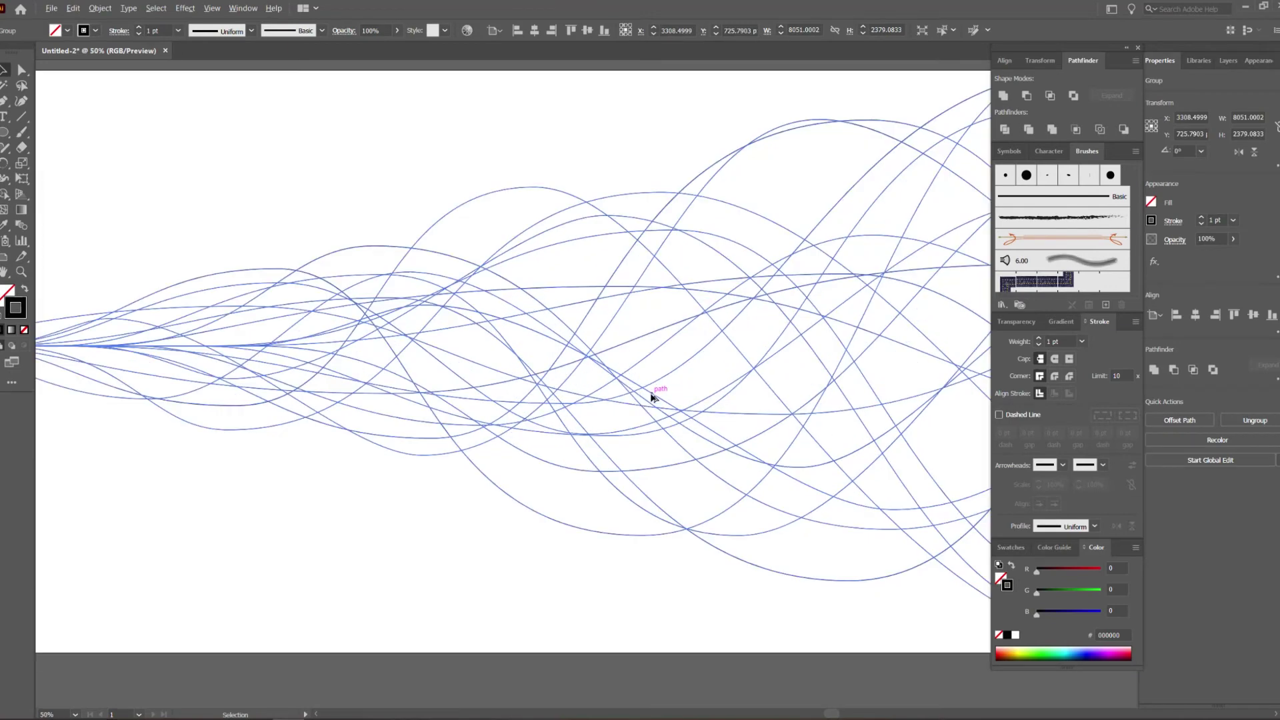
Give the group's 5 pt stroke the bulging Width Profile 1 and check it zoomed out.
left_click(1063, 527)
left_click(1064, 567)
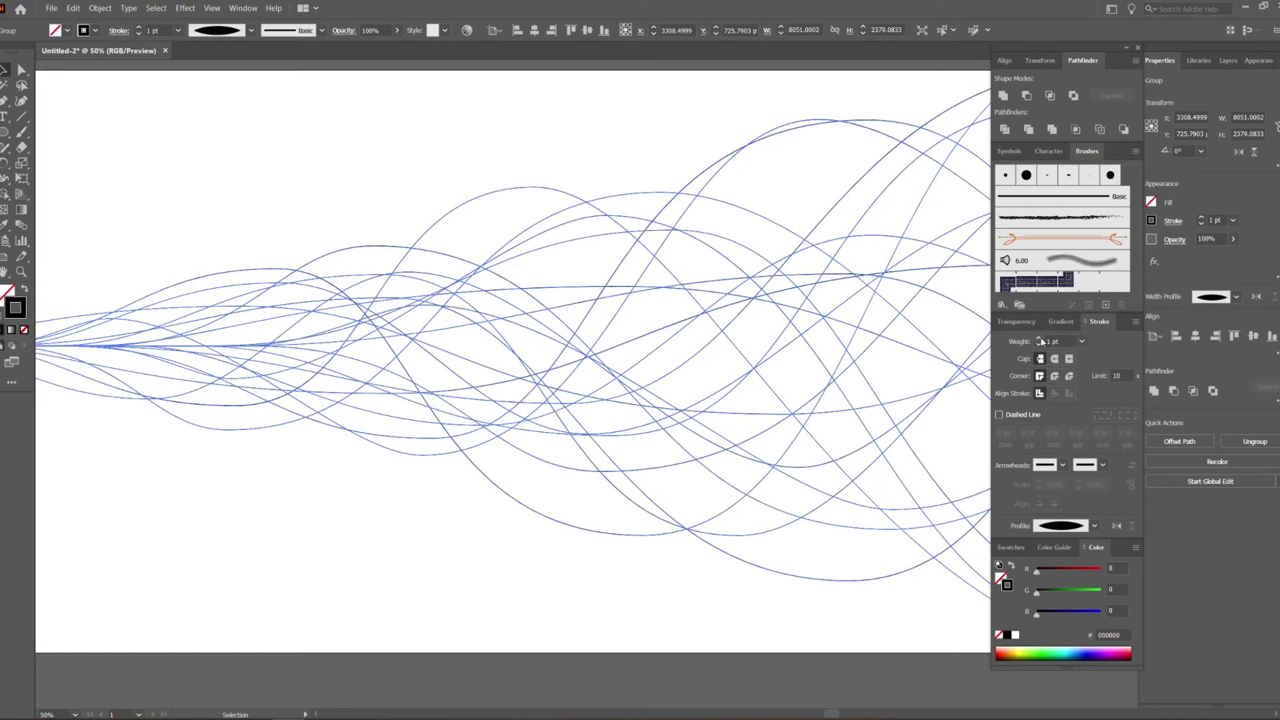
left_click(646, 132)
left_click_drag(419, 179, 432, 181)
key("ctrl+minus")
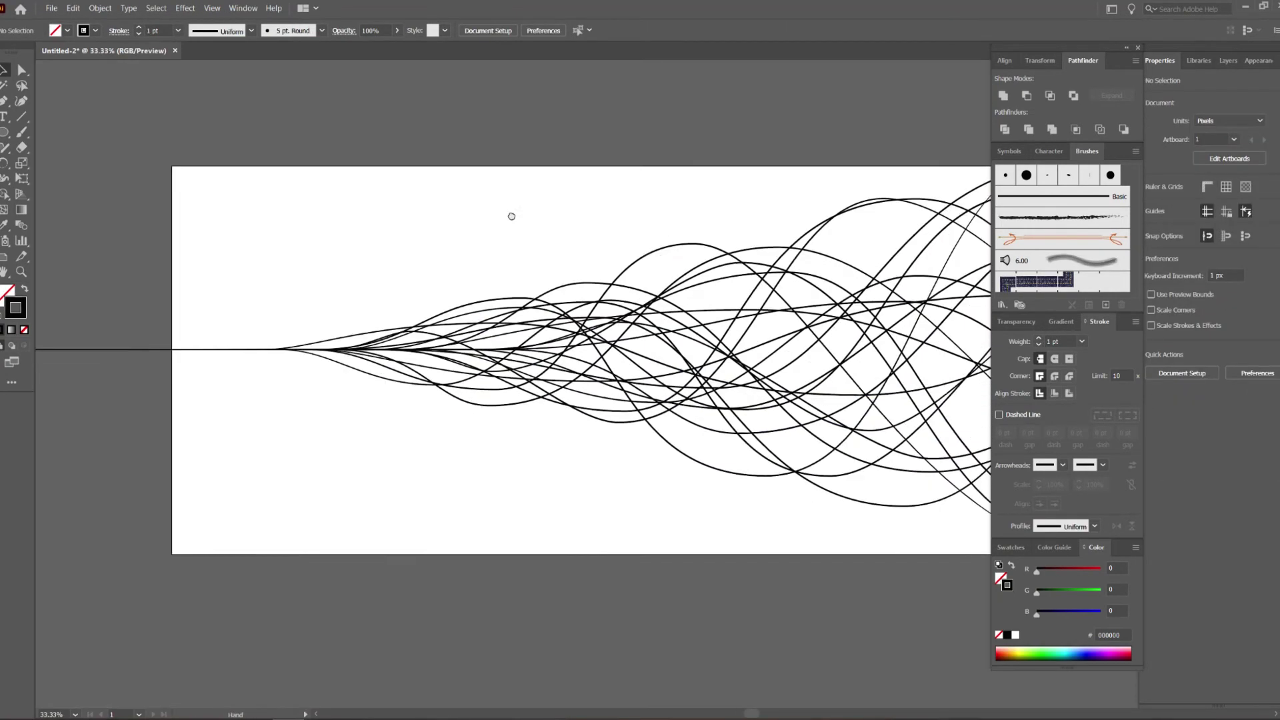
scroll(511, 216, "up", 1)
scroll(829, 272, "up", 1)
scroll(798, 386, "up", 1)
scroll(862, 391, "up", 1)
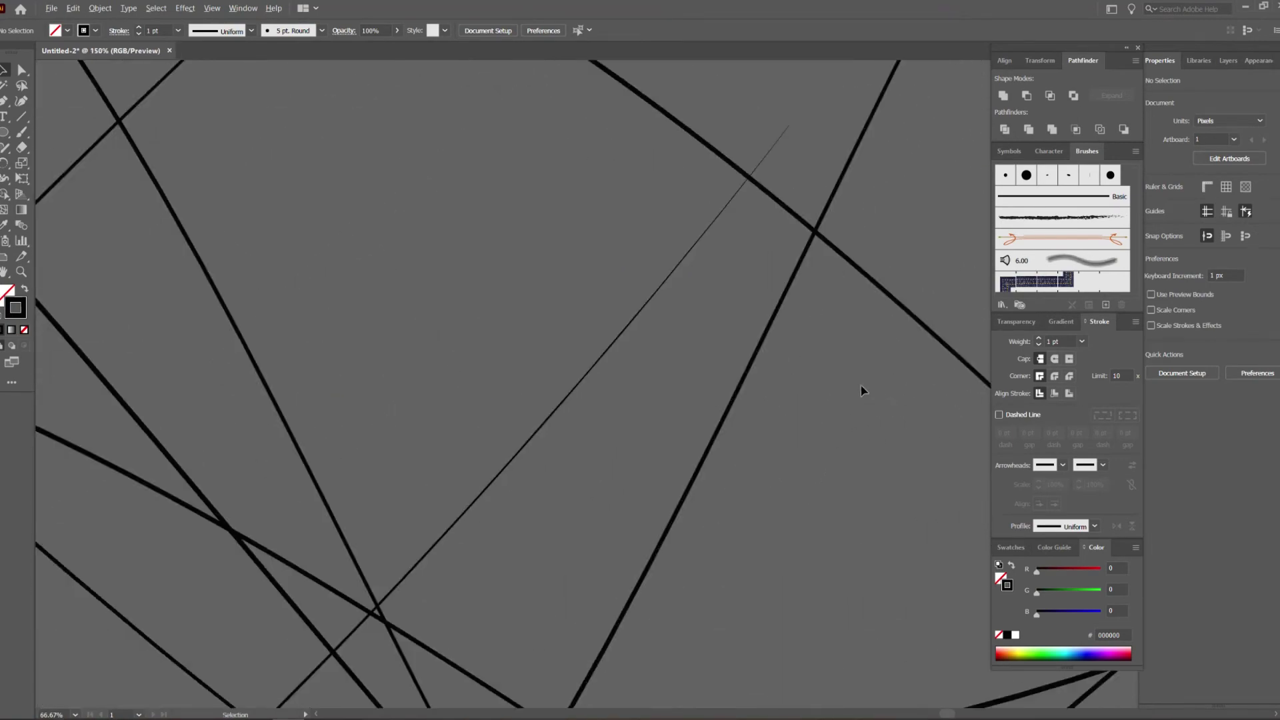
scroll(652, 340, "down", 2)
scroll(652, 340, "down", 1)
scroll(780, 294, "up", 1)
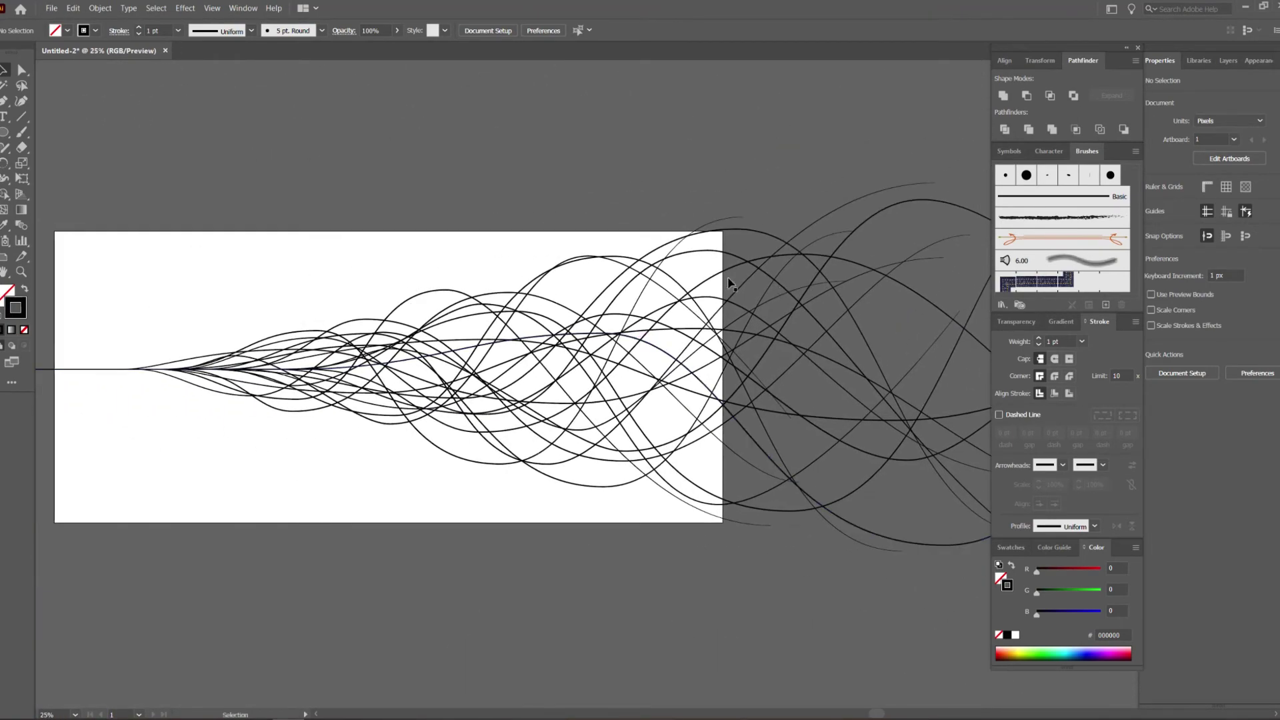
left_click(723, 350)
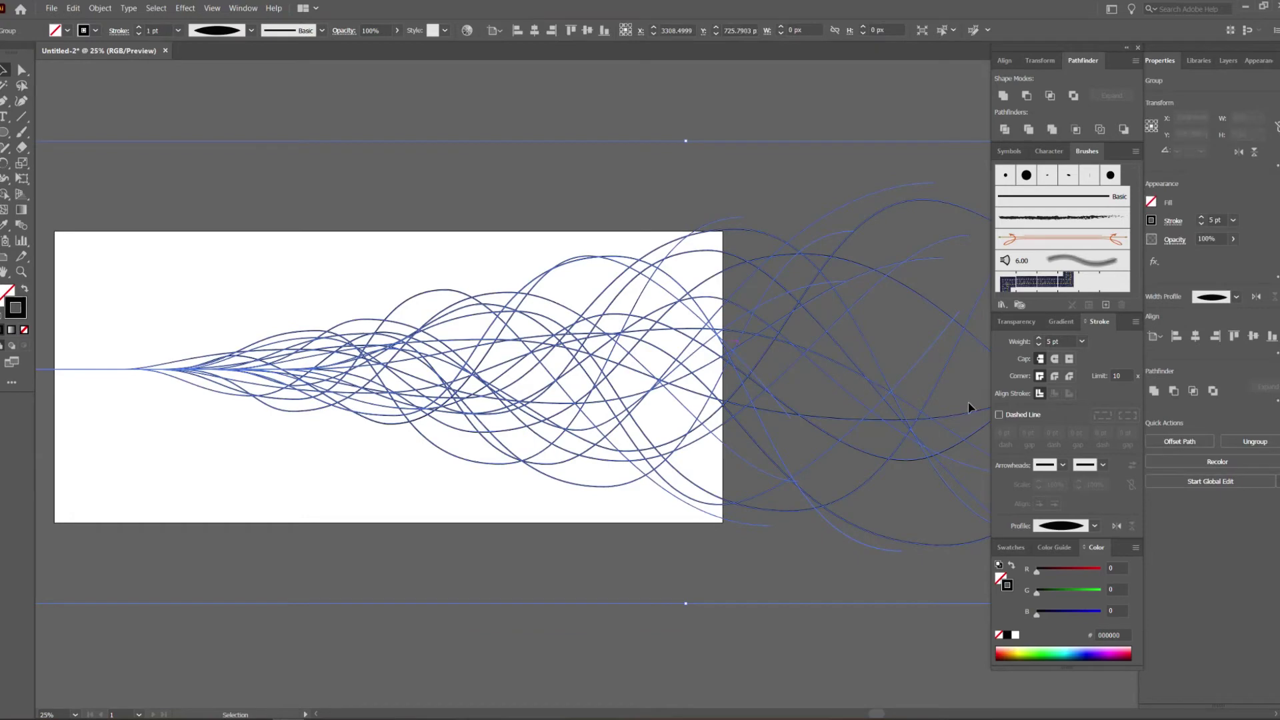
Switch the curve group's stroke to wedge-shaped Width Profile 4 and inspect the taper.
left_click(1078, 526)
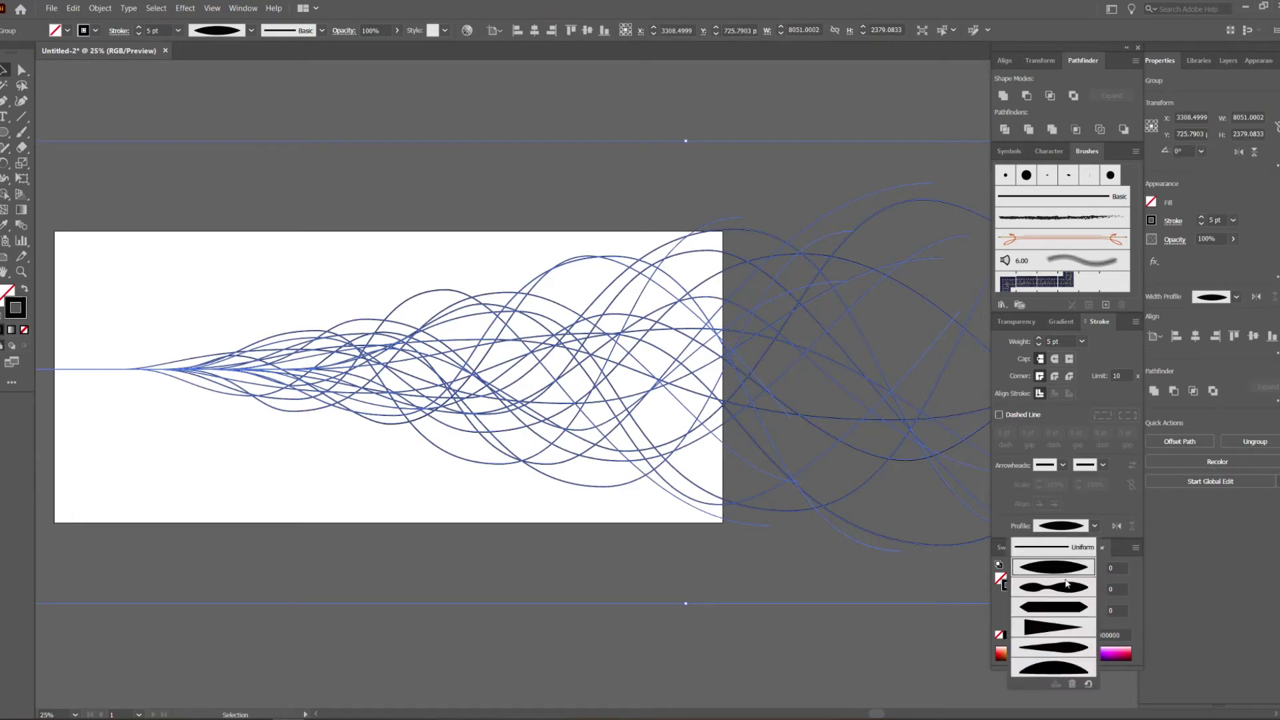
left_click(1050, 628)
left_click(686, 189)
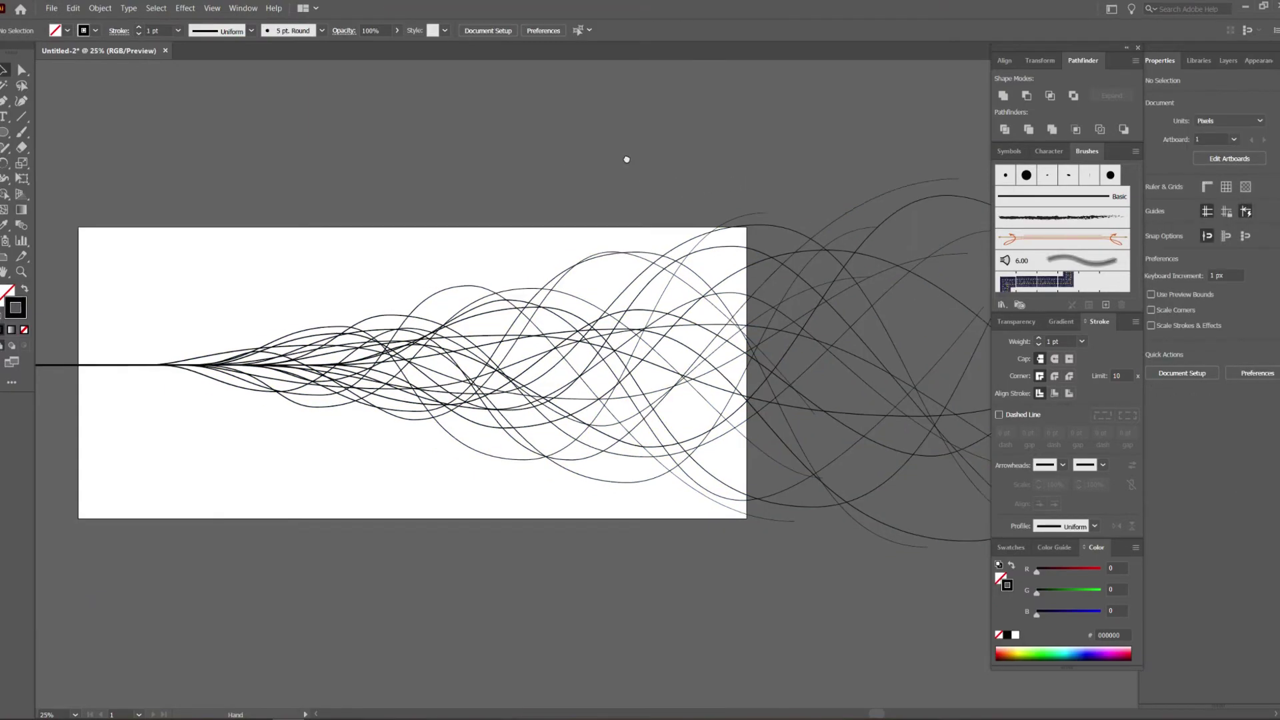
left_click_drag(589, 163, 666, 157)
scroll(247, 335, "up", 2)
scroll(246, 335, "up", 3)
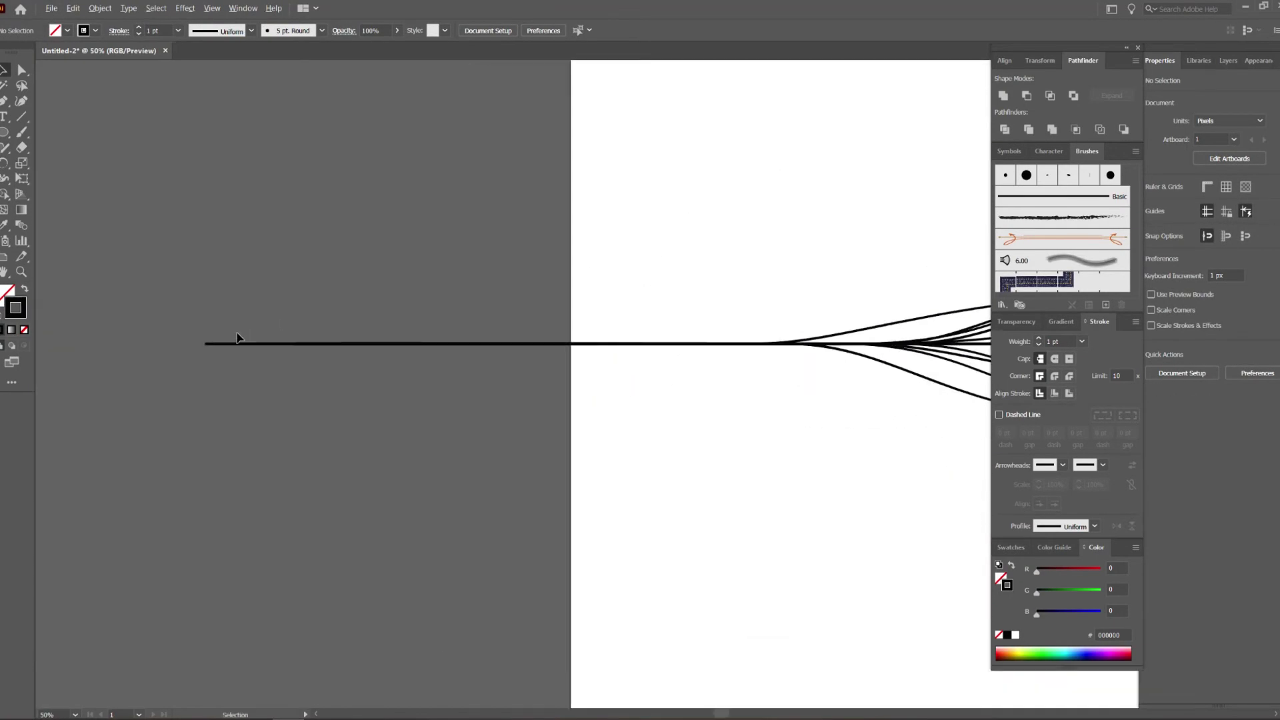
scroll(229, 344, "down", 2)
left_click_drag(729, 248, 605, 287)
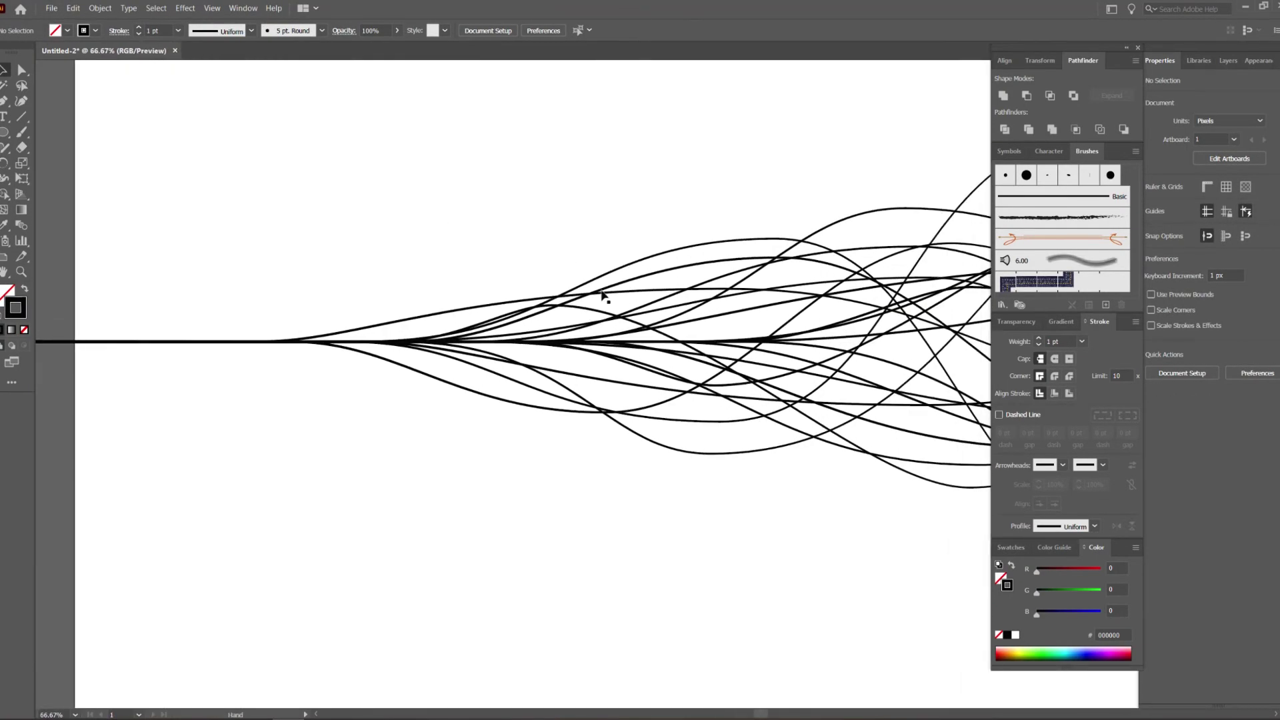
scroll(590, 298, "down", 2)
left_click(849, 391)
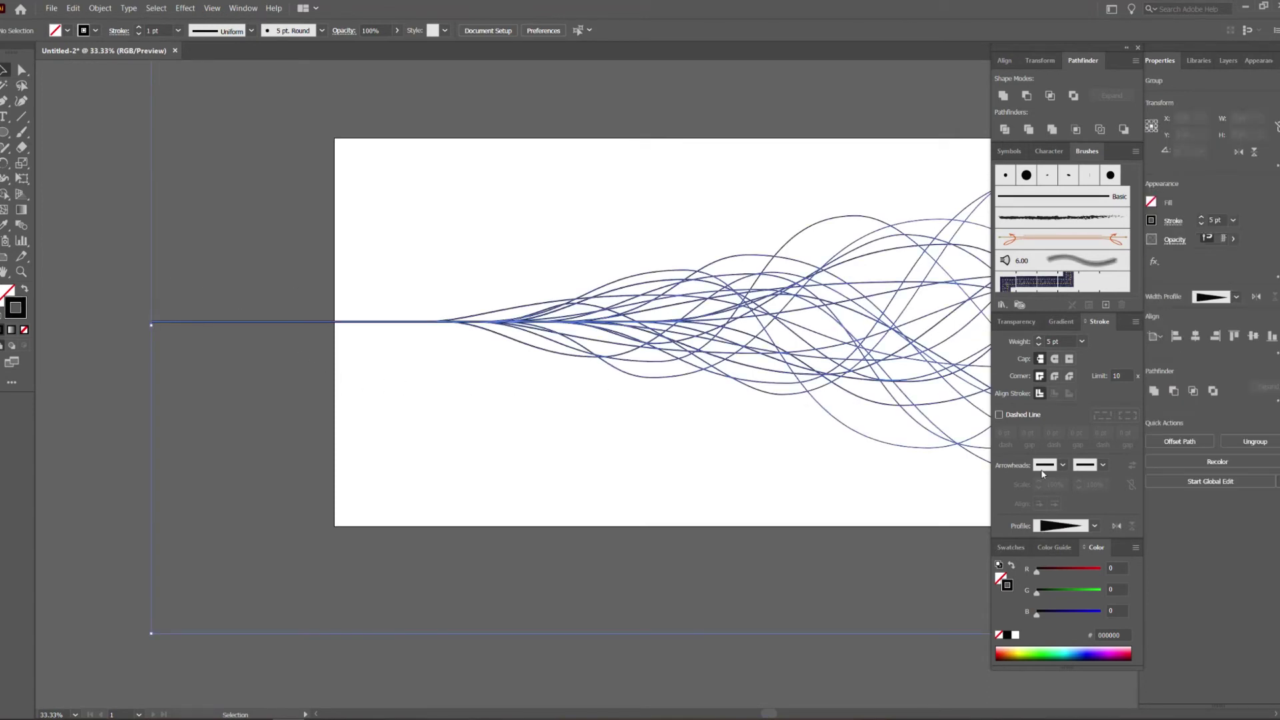
Apply a different tapered width profile to the curves' stroke.
left_click(1072, 526)
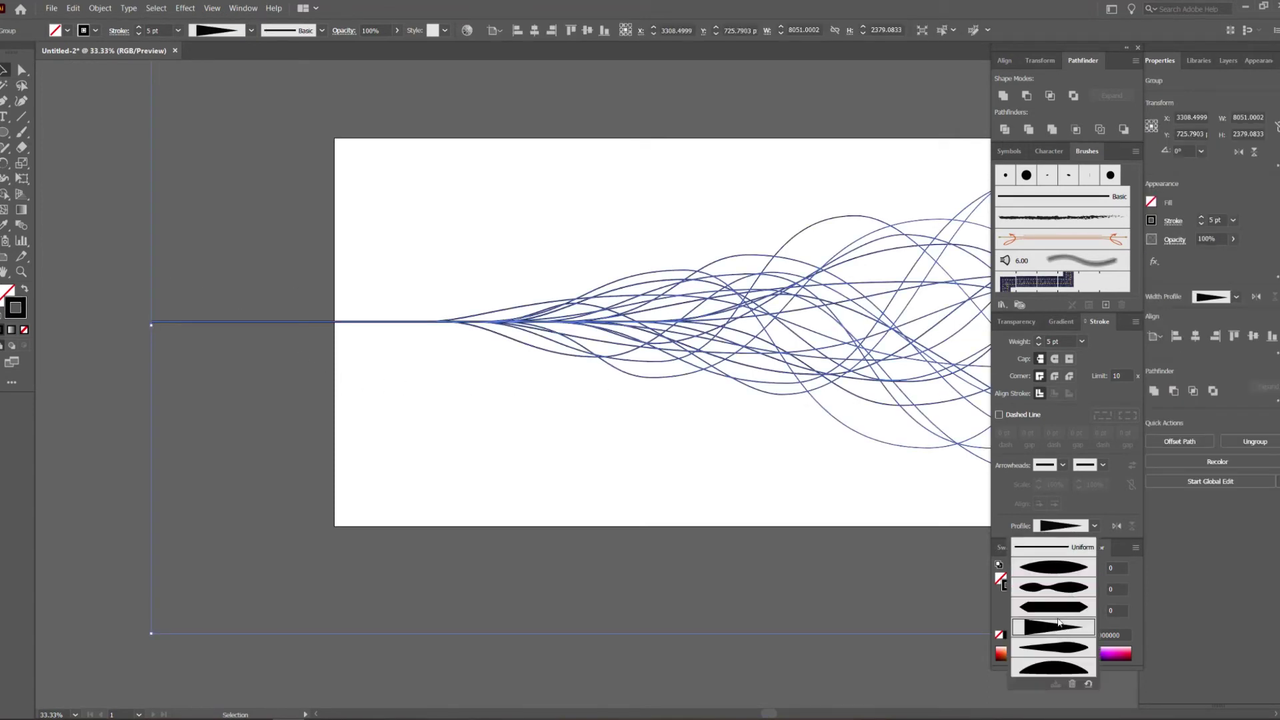
left_click(1062, 647)
left_click(337, 249)
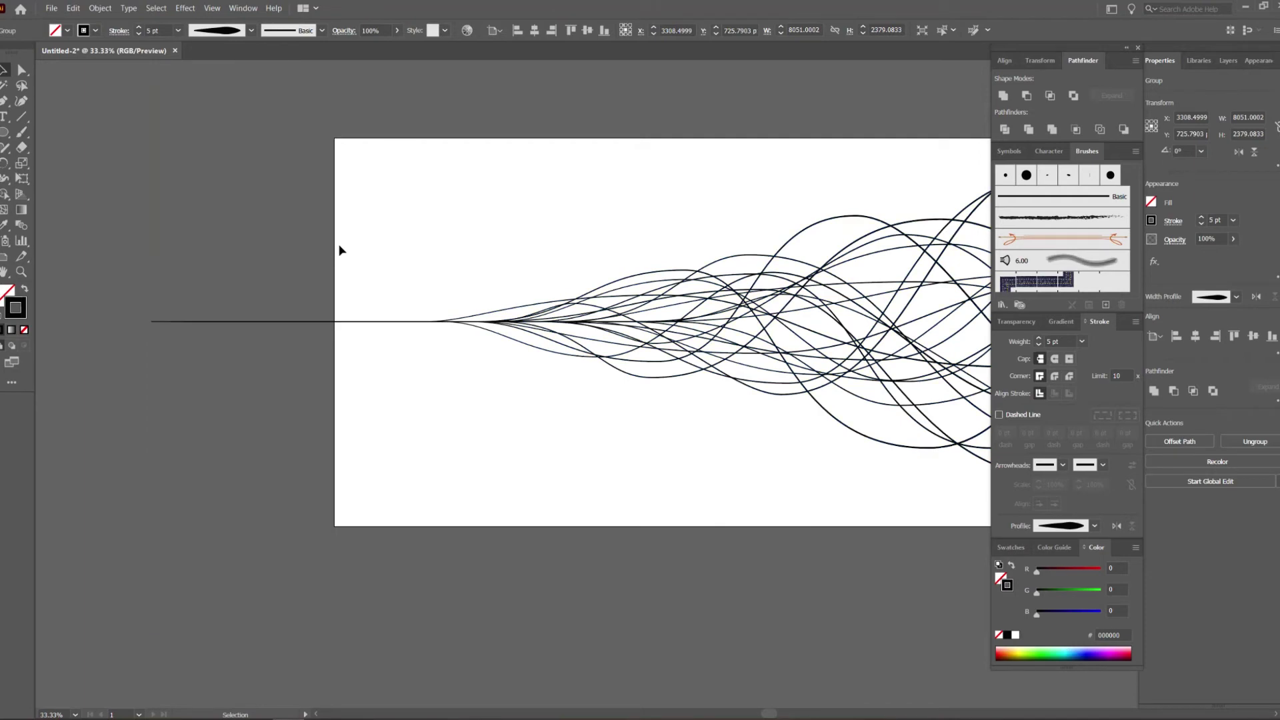
scroll(109, 333, "up", 1)
scroll(376, 293, "up", 5)
scroll(480, 274, "up", 1)
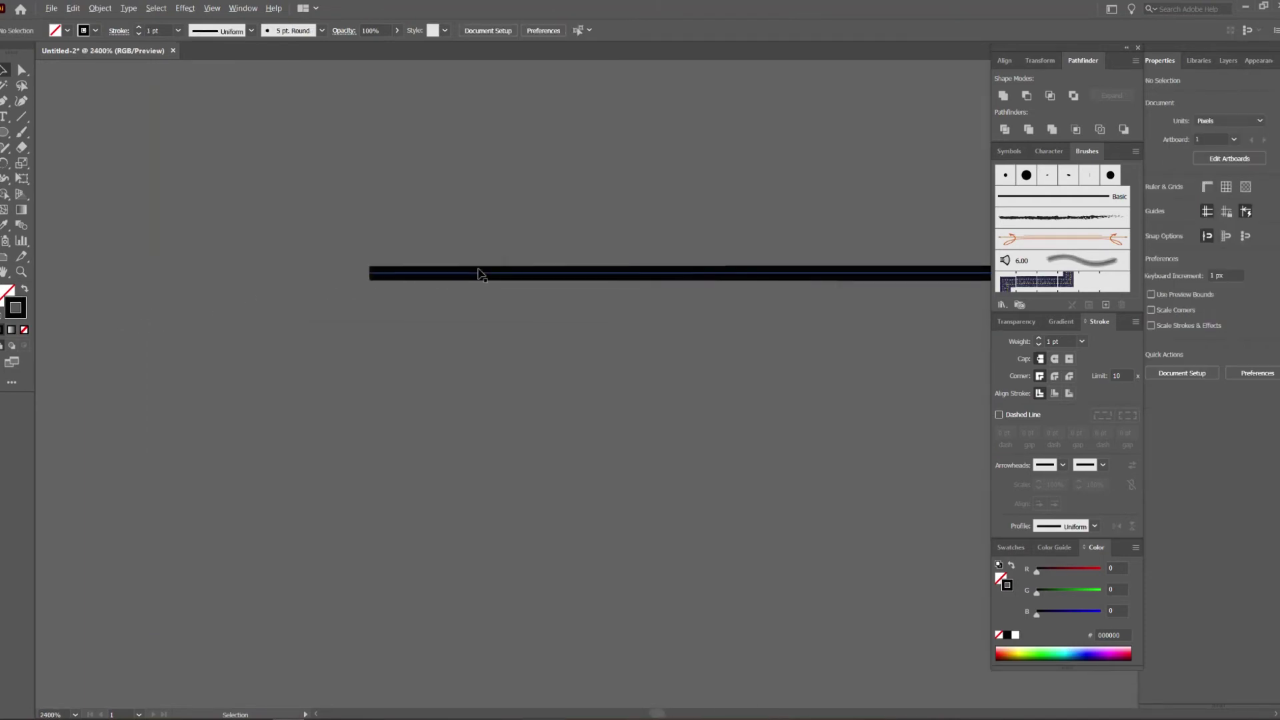
scroll(366, 218, "down", 2)
scroll(430, 208, "down", 1)
scroll(608, 197, "down", 2)
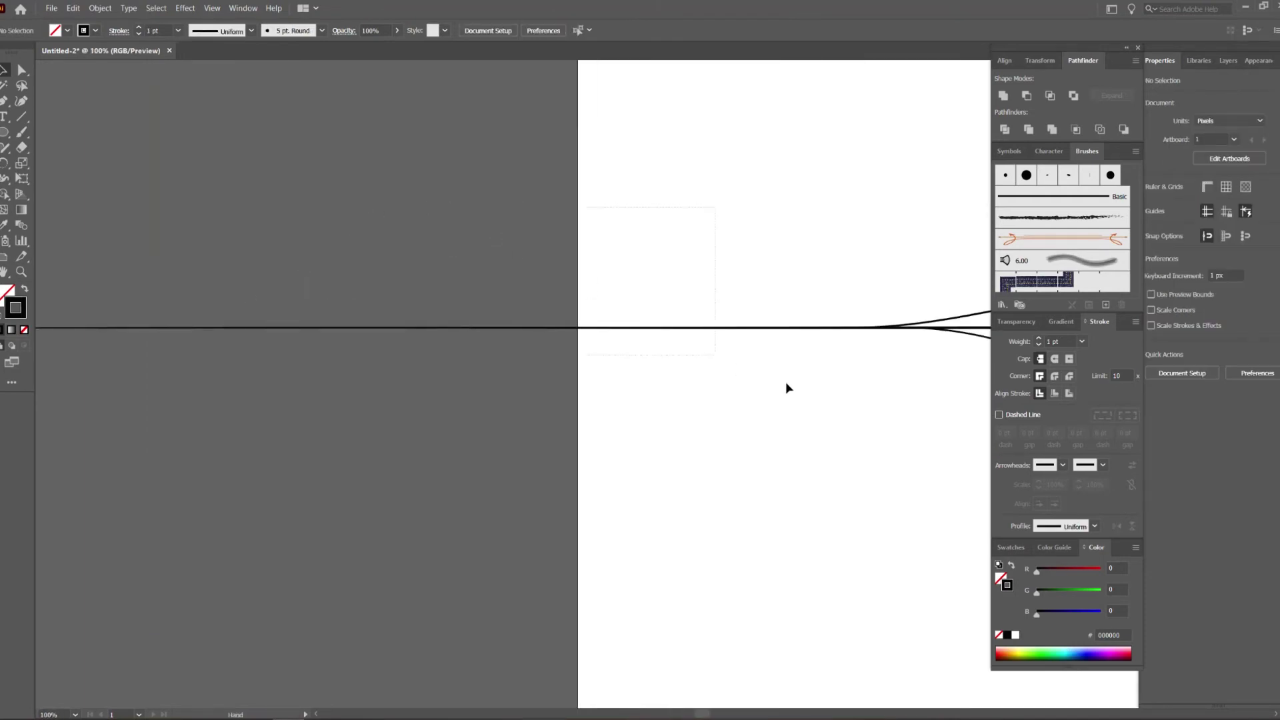
Zoom in and inspect the left end of the line group.
left_click_drag(586, 206, 786, 381)
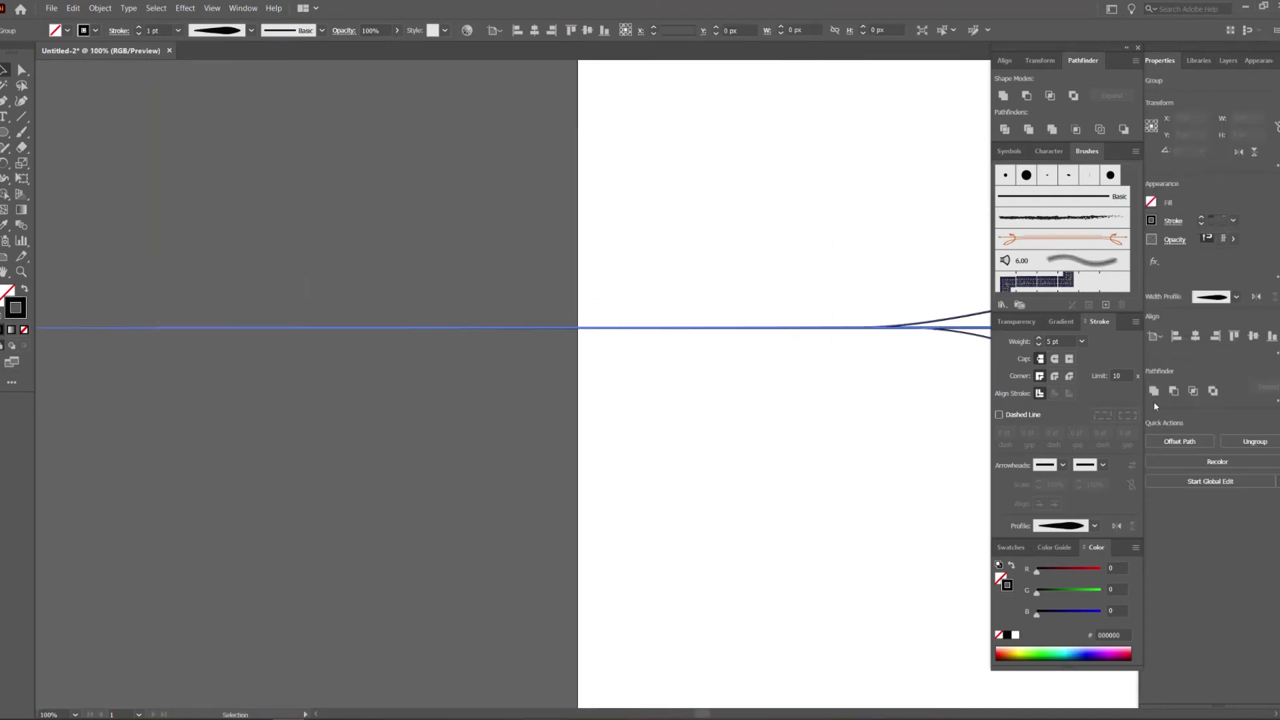
left_click(320, 238)
scroll(454, 214, "up", 1)
scroll(523, 329, "up", 4)
scroll(544, 305, "up", 2)
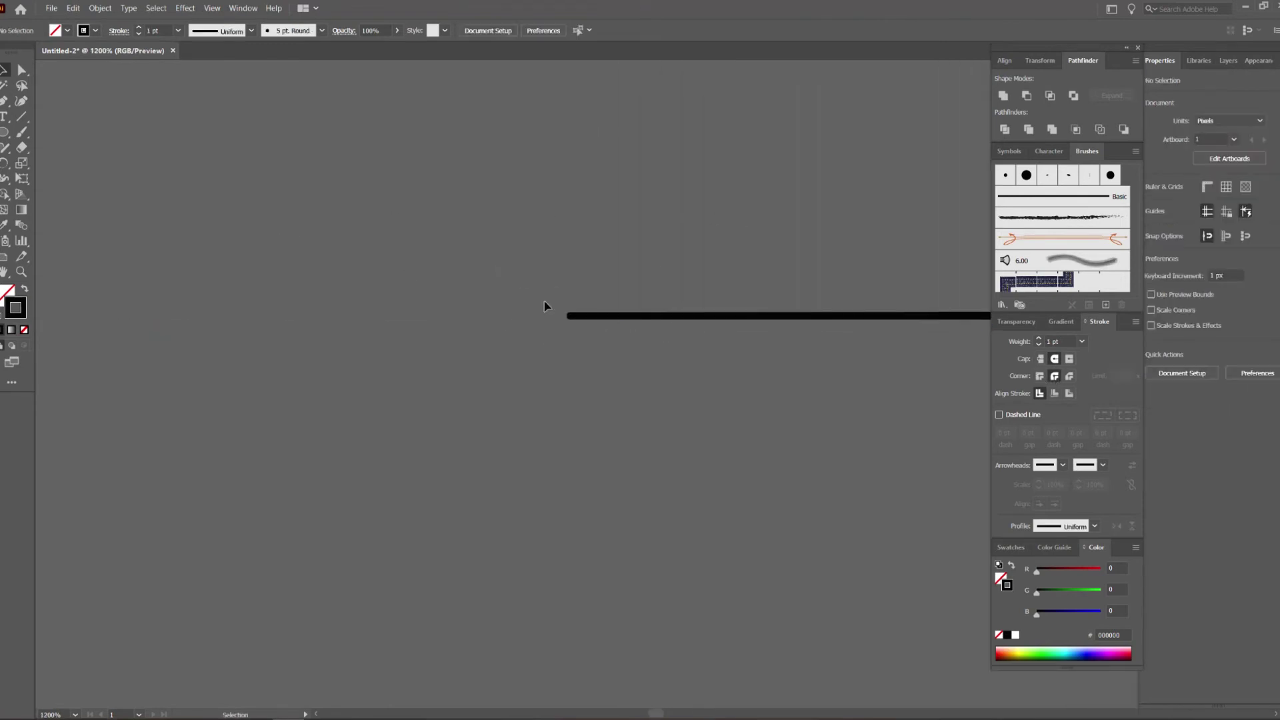
left_click_drag(544, 306, 691, 354)
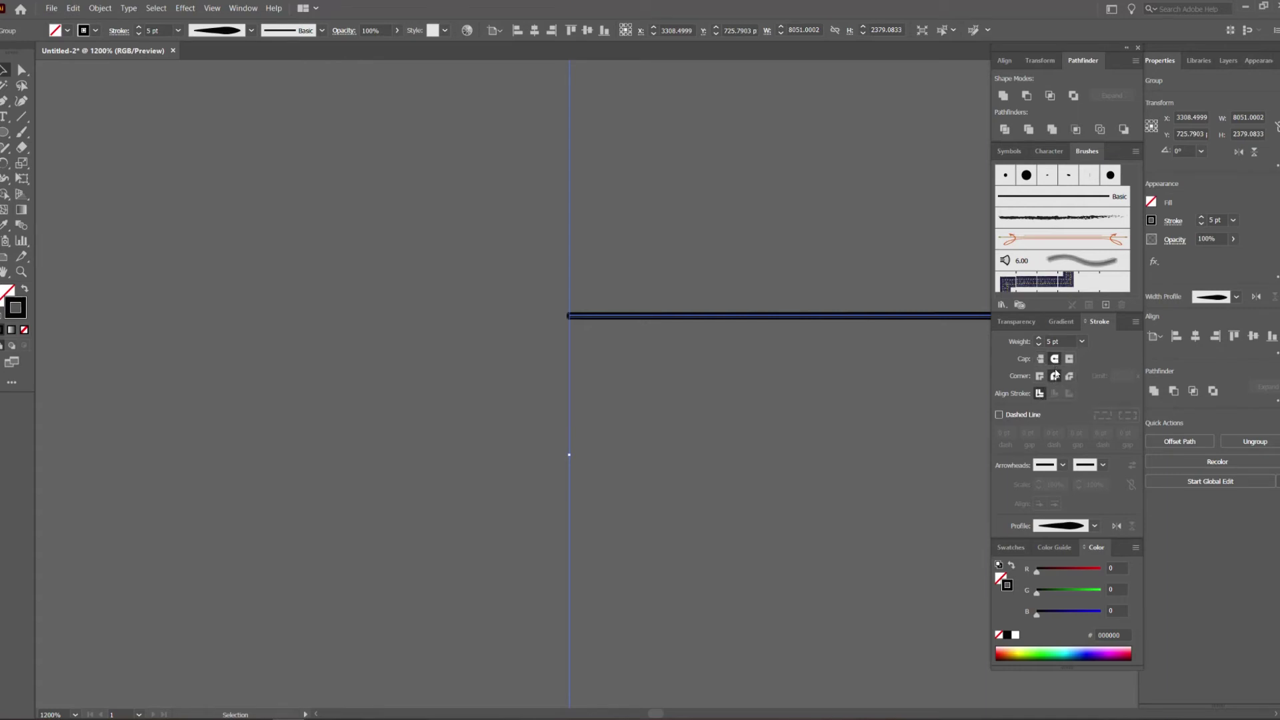
left_click(587, 329)
scroll(587, 314, "up", 4)
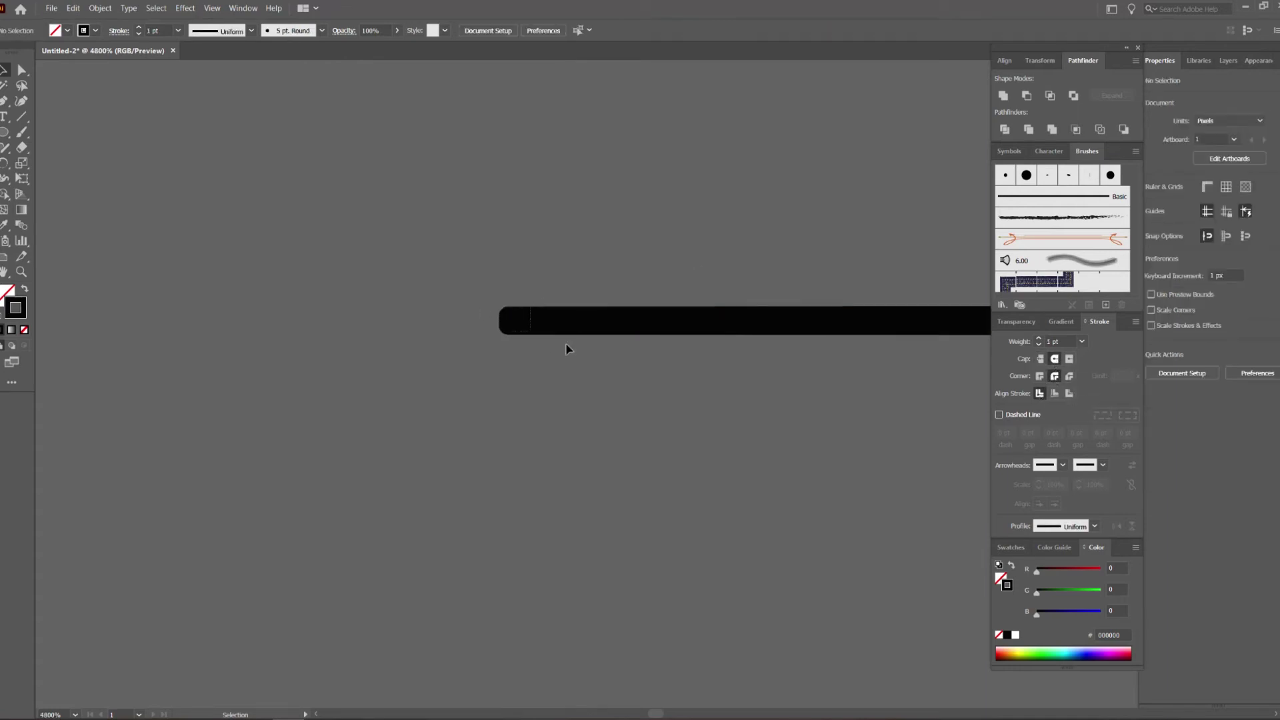
Set the stroke to Miter Join and Butt Cap so the line ends are squared off.
left_click(934, 318)
left_click(1041, 377)
left_click(1041, 359)
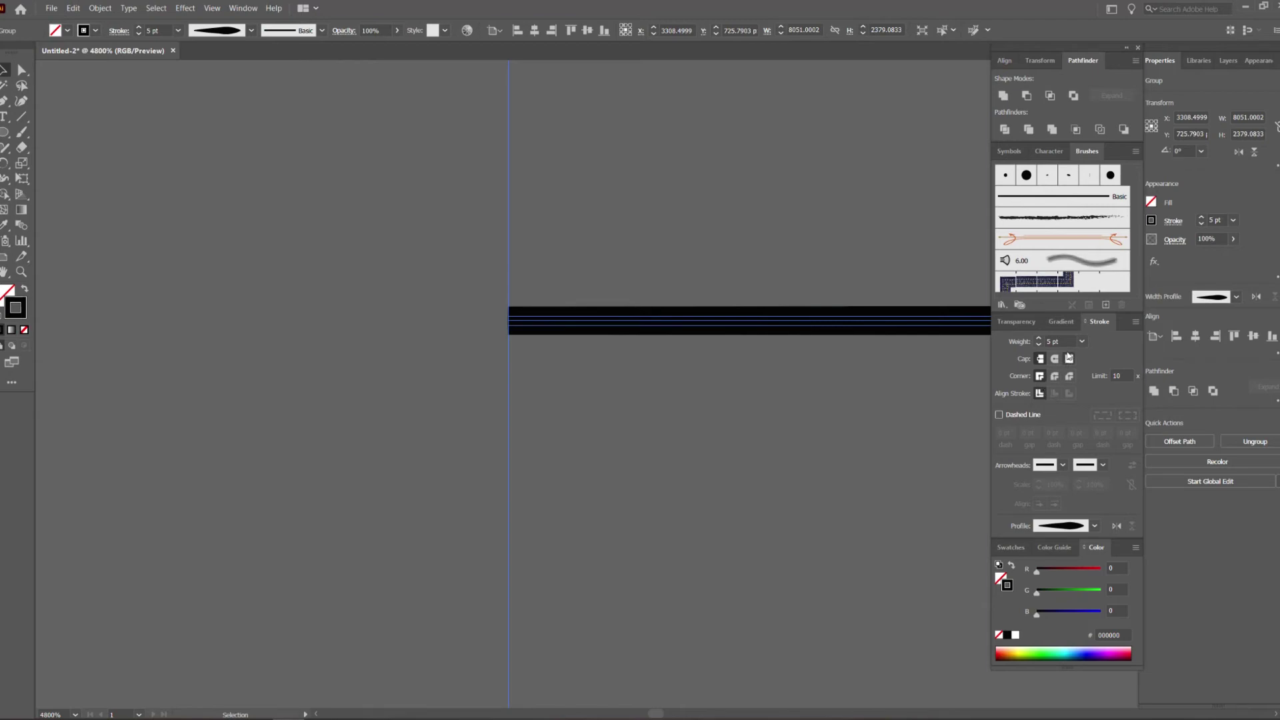
left_click(797, 247)
scroll(720, 337, "down", 5)
scroll(763, 320, "down", 5)
scroll(392, 274, "down", 6)
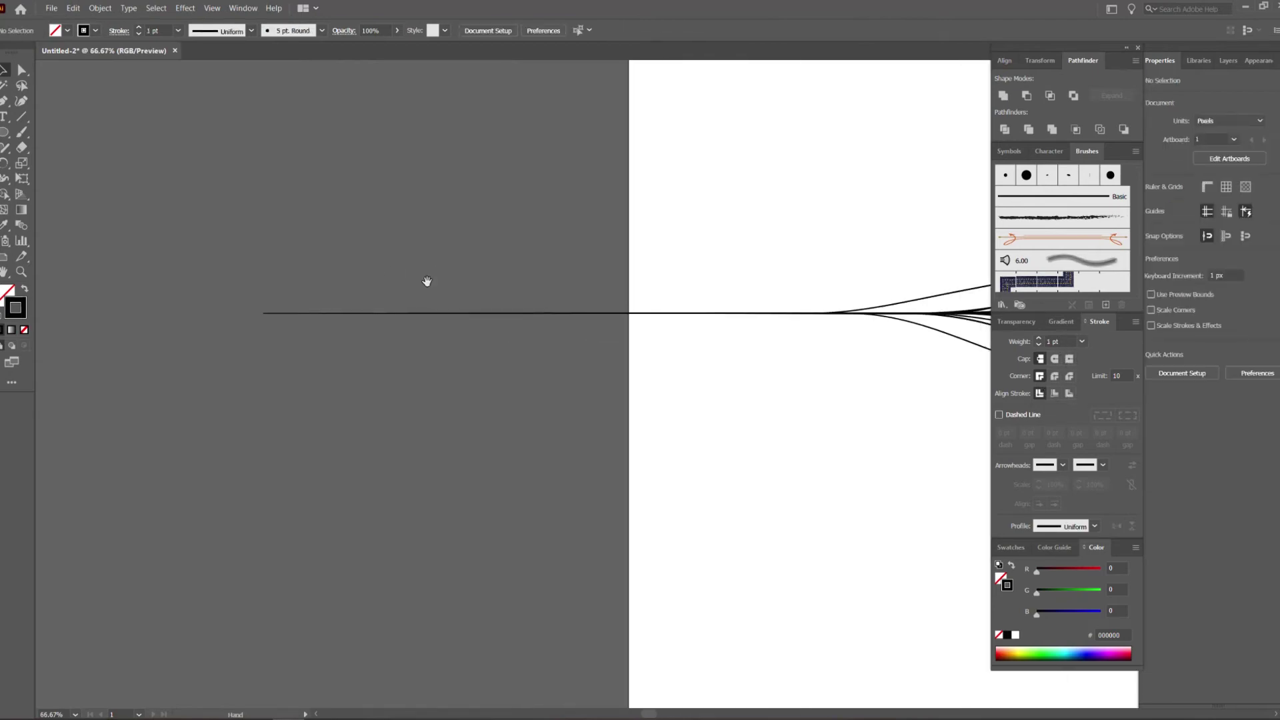
scroll(734, 362, "right", 5)
scroll(887, 346, "up", 5)
scroll(765, 549, "up", 3)
scroll(733, 472, "up", 3)
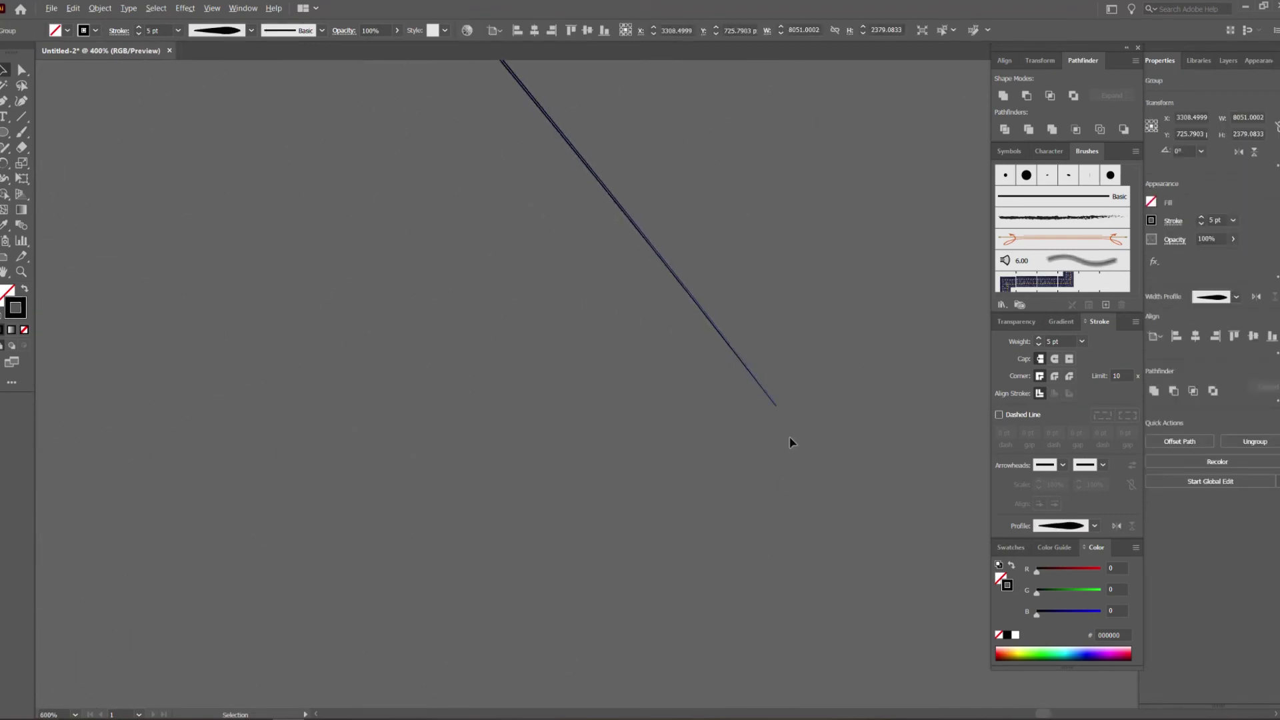
Reselect the curve group and bring up its gradient settings.
left_click(784, 423)
scroll(784, 417, "down", 5)
scroll(735, 280, "down", 2)
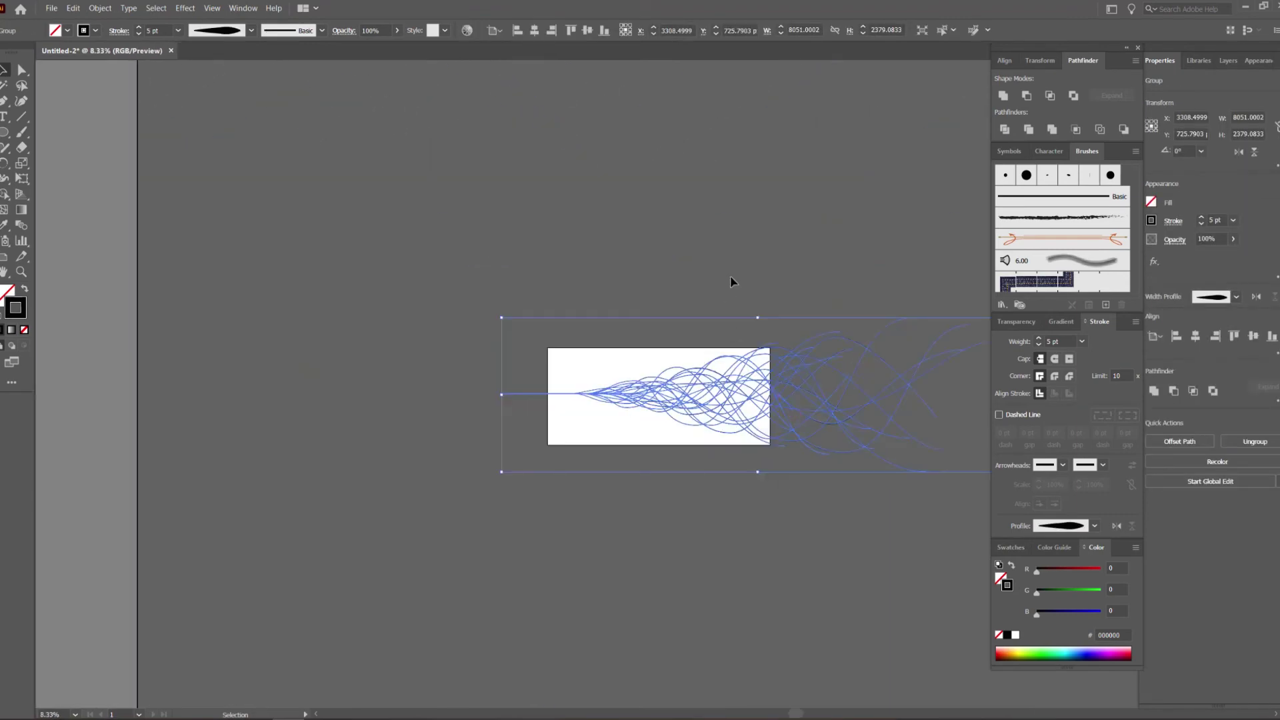
left_click(734, 280)
scroll(700, 391, "up", 3)
scroll(607, 350, "down", 2)
left_click(620, 432)
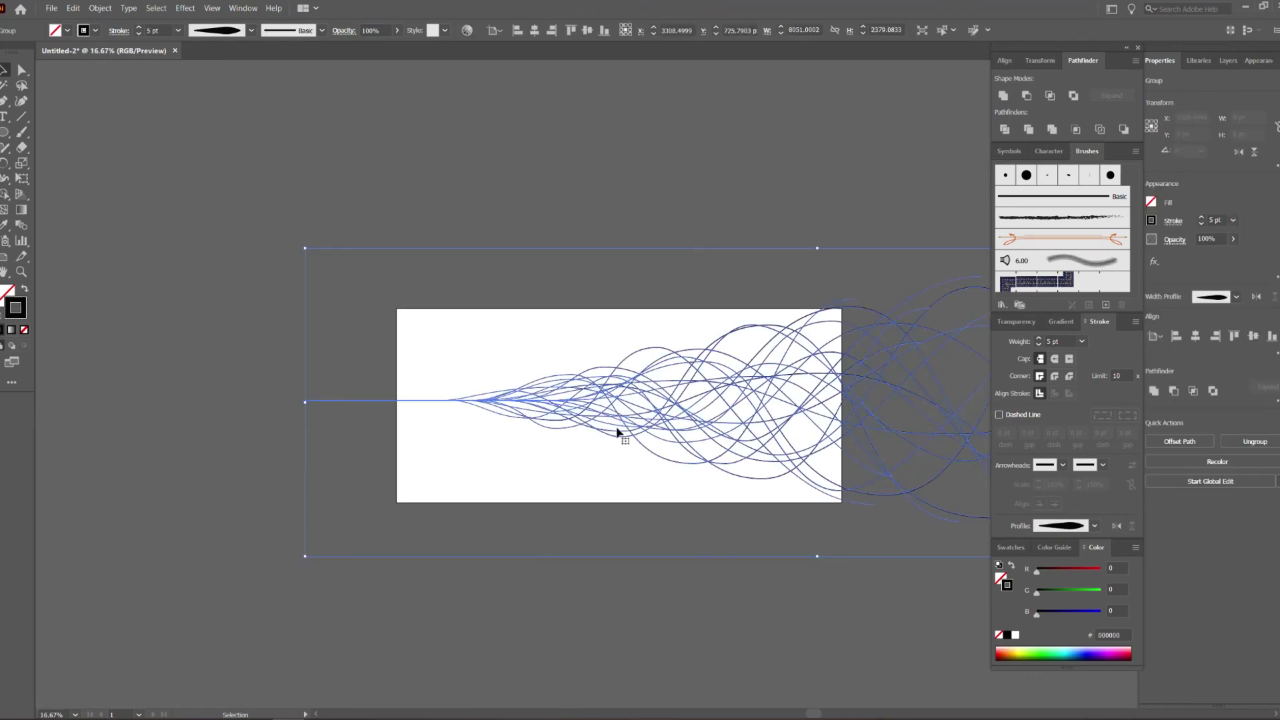
scroll(620, 432, "up", 4)
scroll(620, 431, "down", 3)
left_click(1064, 321)
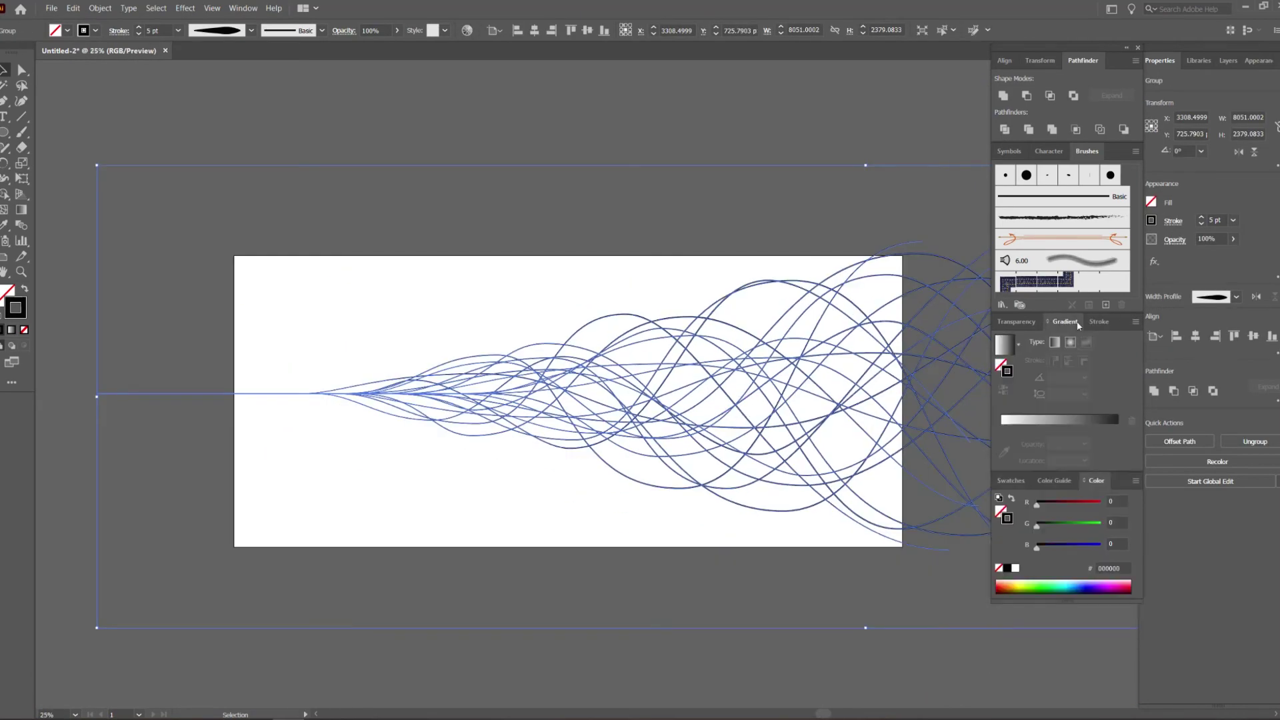
Give the curves' stroke a linear gradient from purple at the left stop to orange at the right.
left_click(1055, 343)
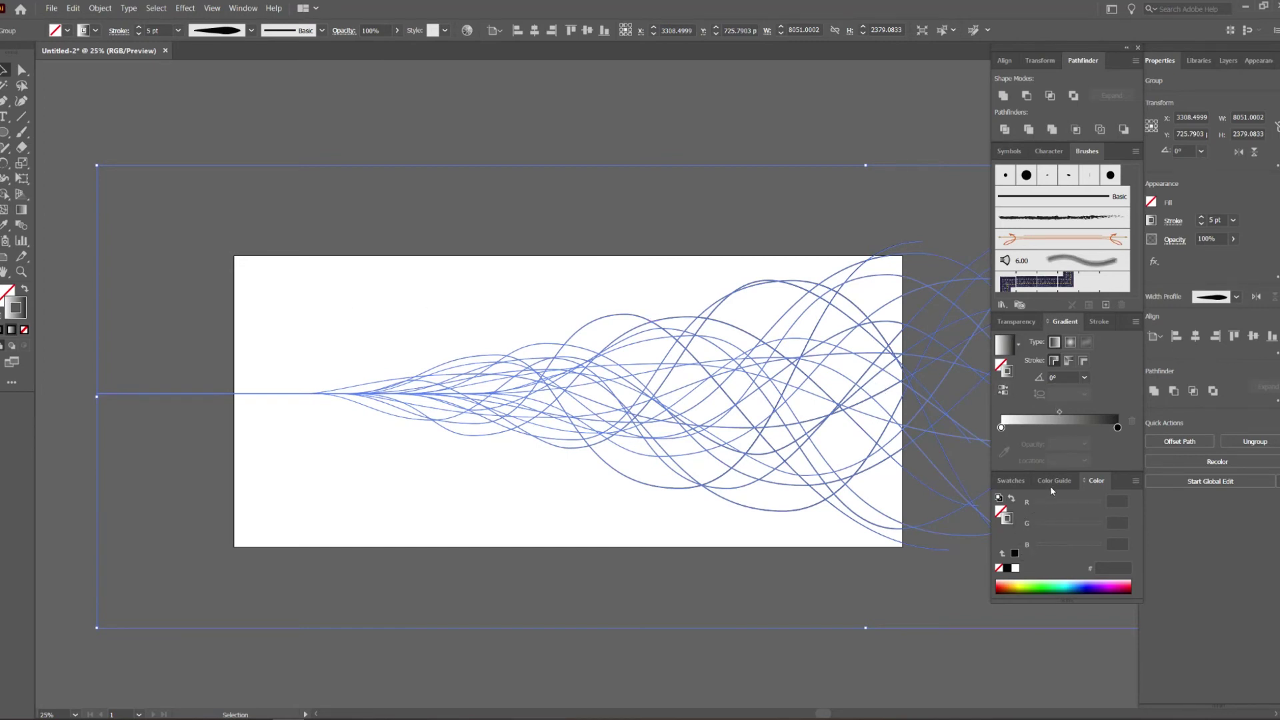
left_click(1015, 482)
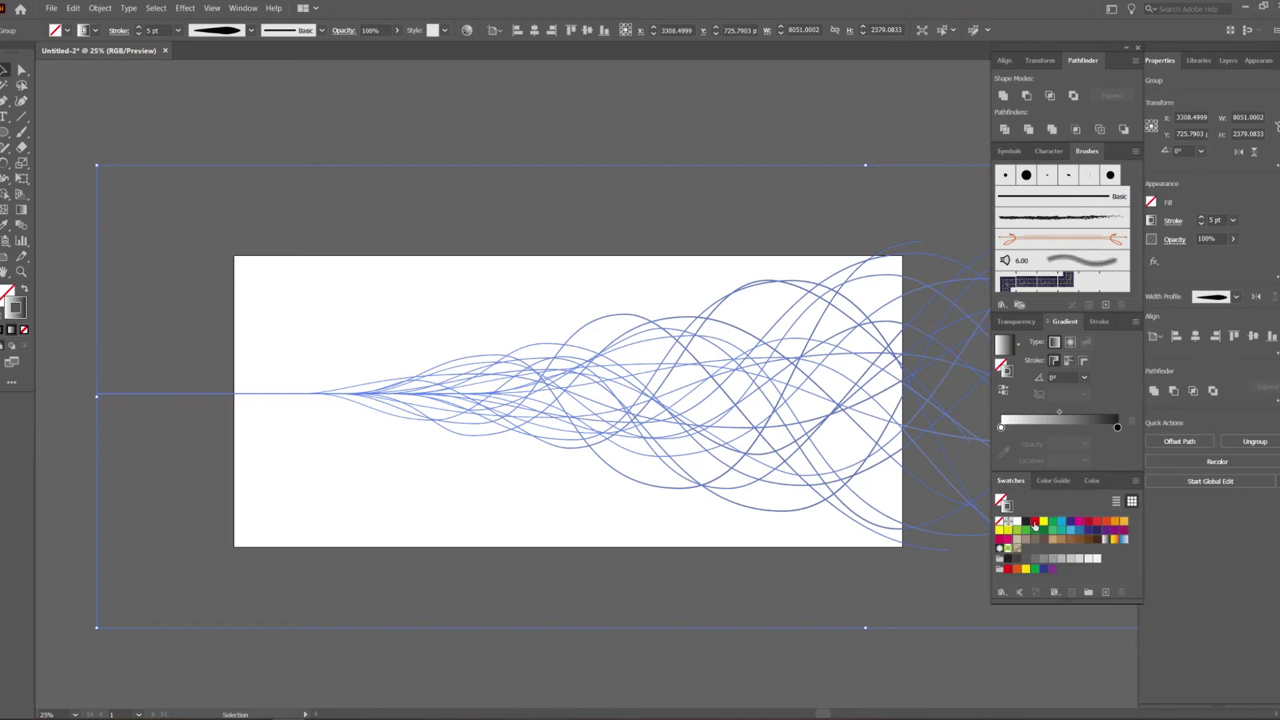
left_click(1114, 530)
left_click_drag(1001, 430, 1003, 430)
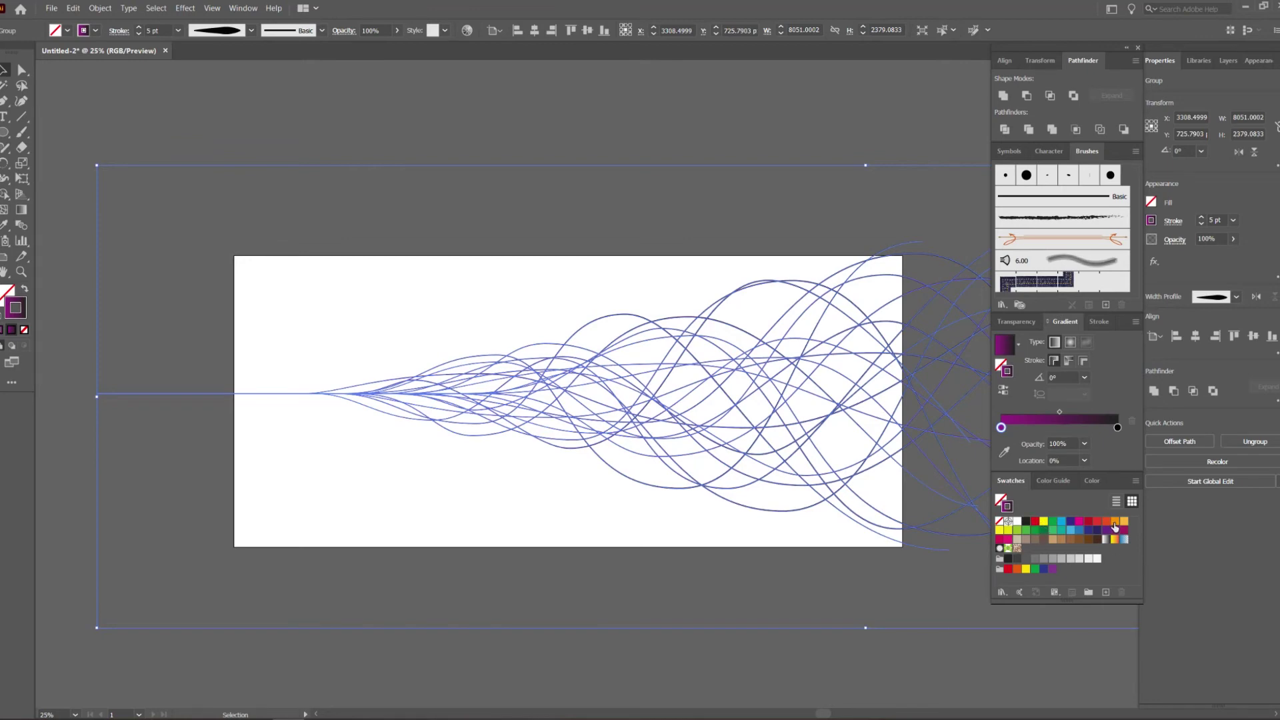
left_click_drag(1115, 524, 1117, 428)
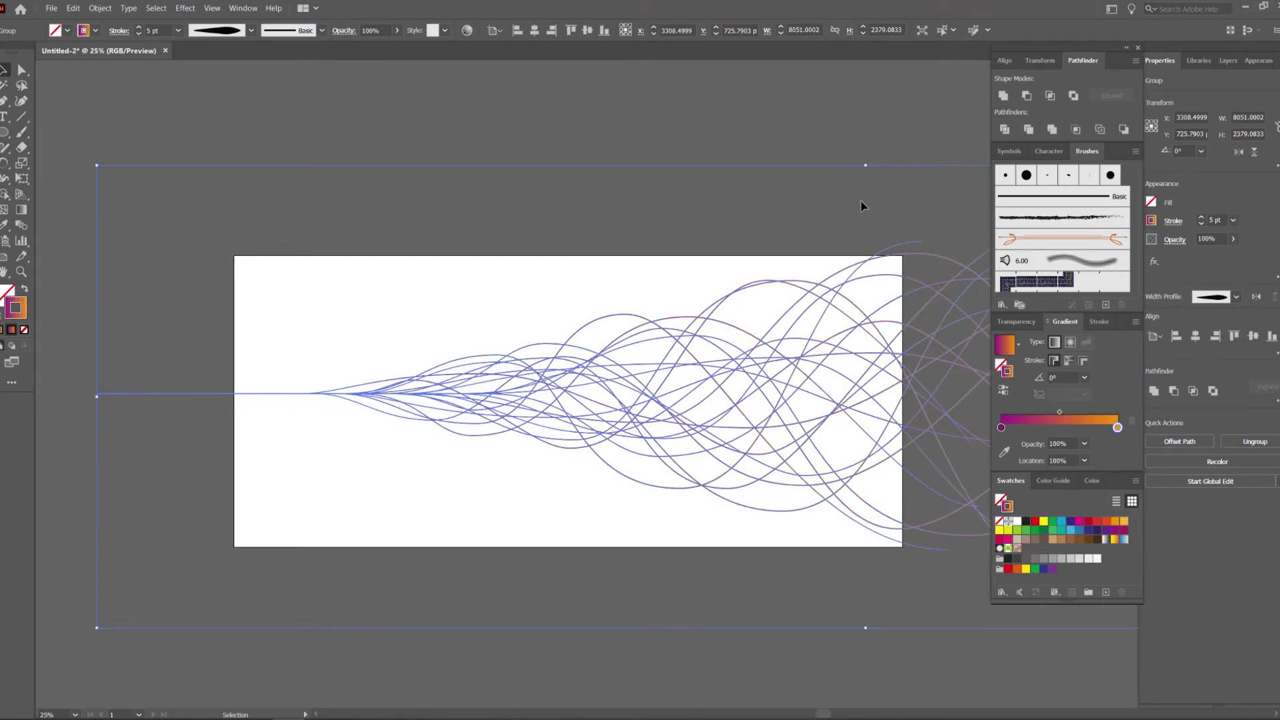
left_click(863, 206)
key("ctrl+1")
scroll(543, 387, "down", 6)
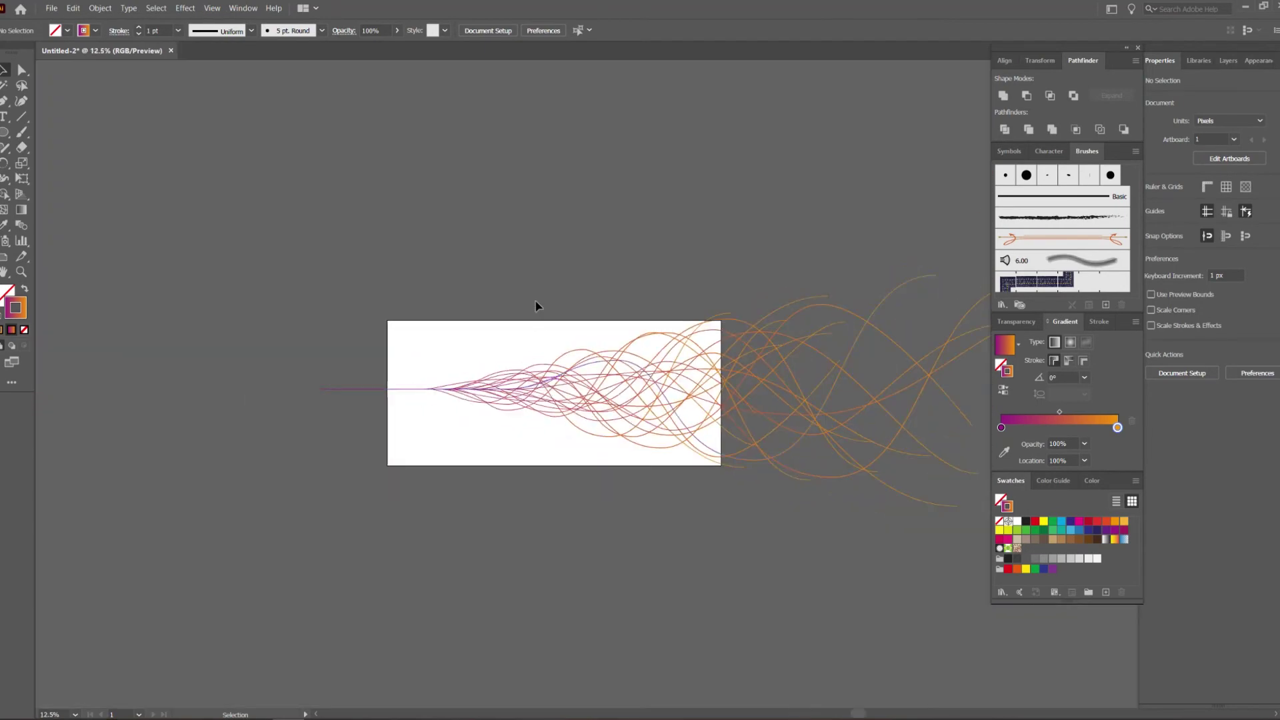
Draw a rectangle over the wave artwork with its fill and stroke swapped.
left_click(4, 132)
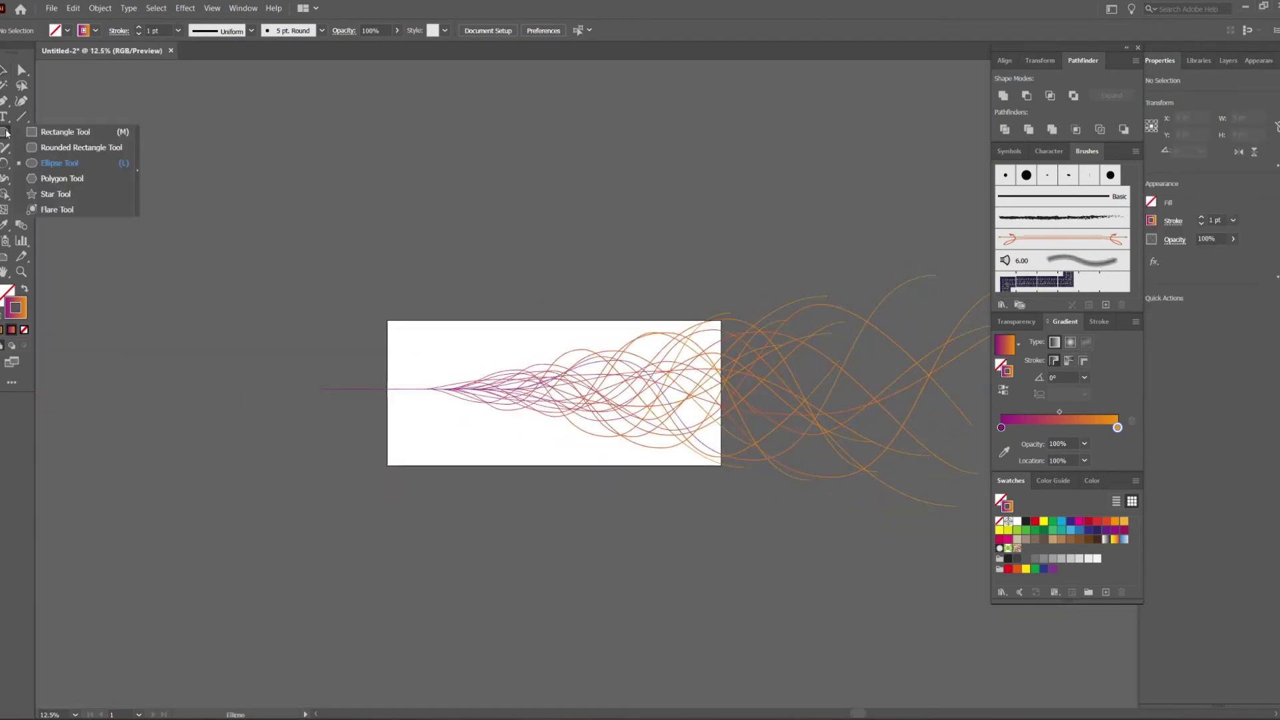
left_click(67, 130)
left_click_drag(430, 305, 731, 457)
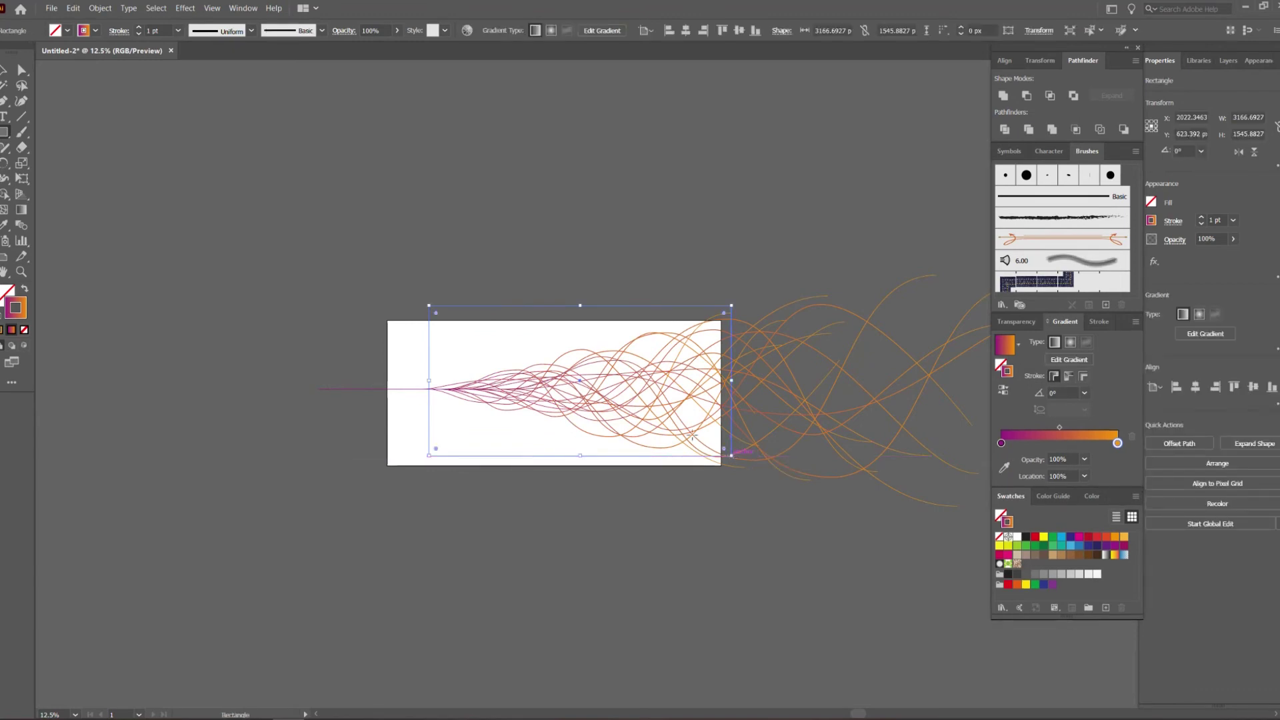
left_click(25, 289)
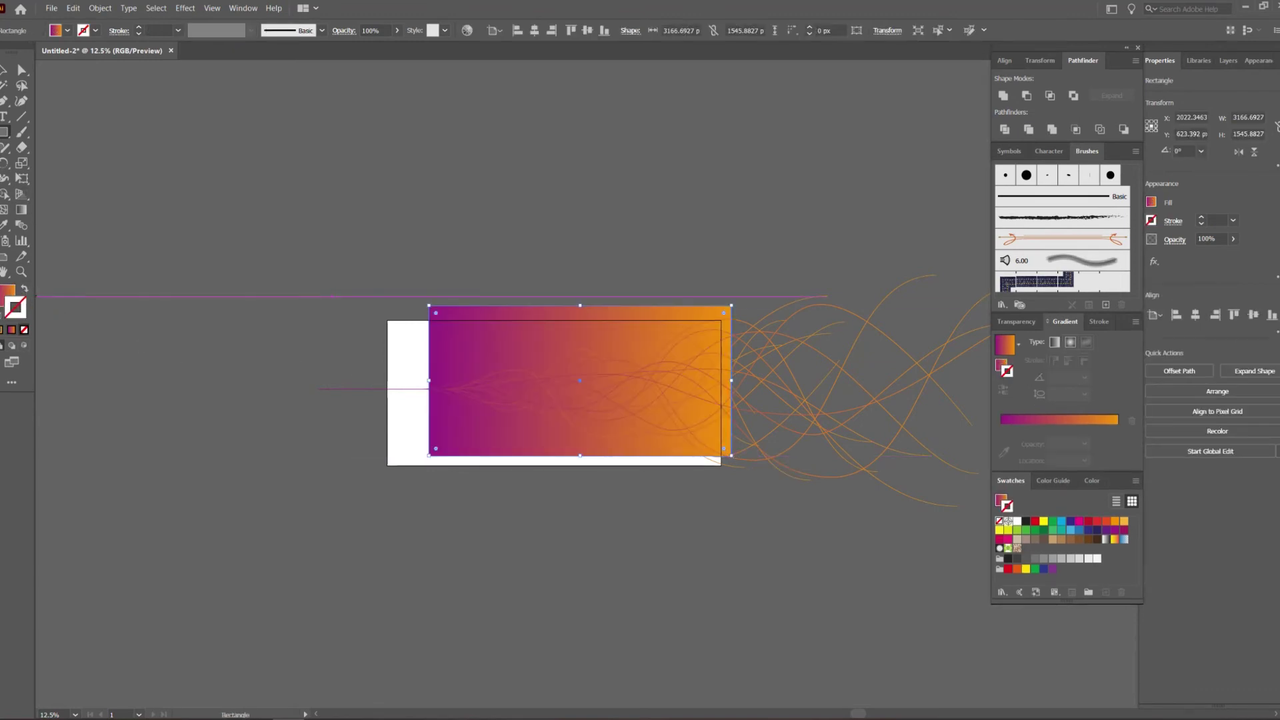
left_click(3, 70)
Set the rectangle gradient's orange stop to black so it fades from purple to near-black.
left_click(1092, 481)
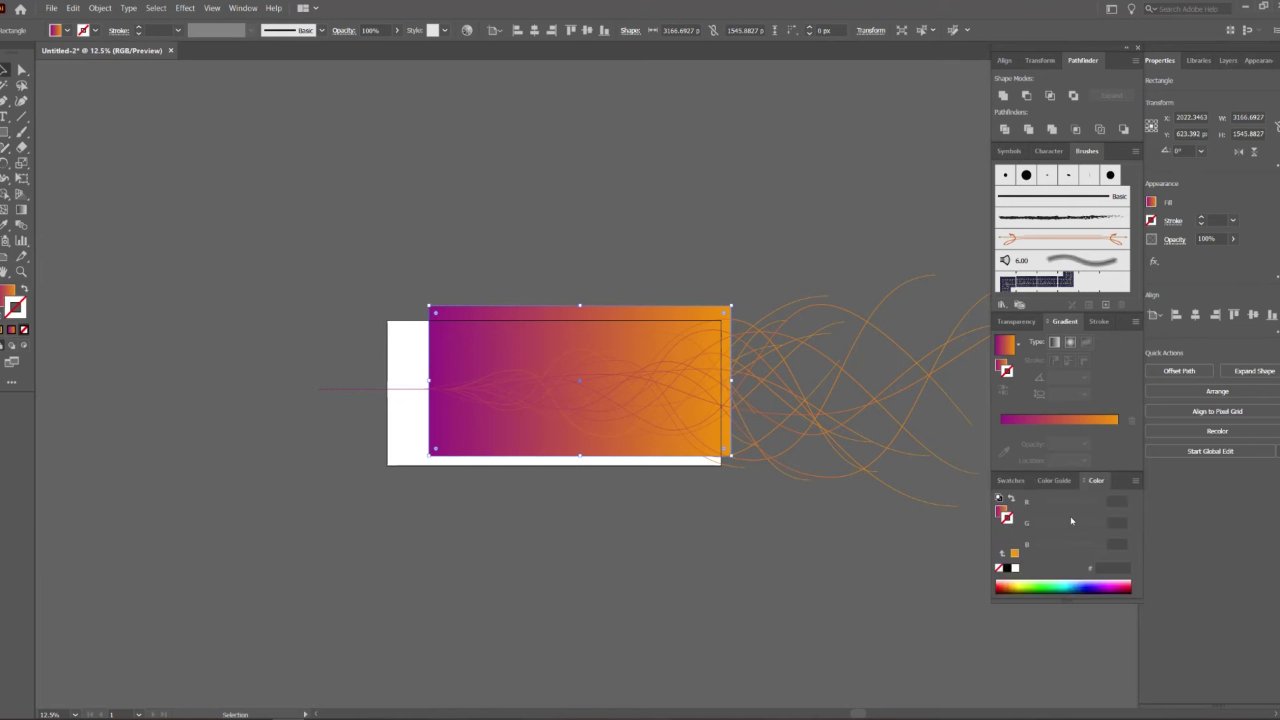
left_click(1007, 568)
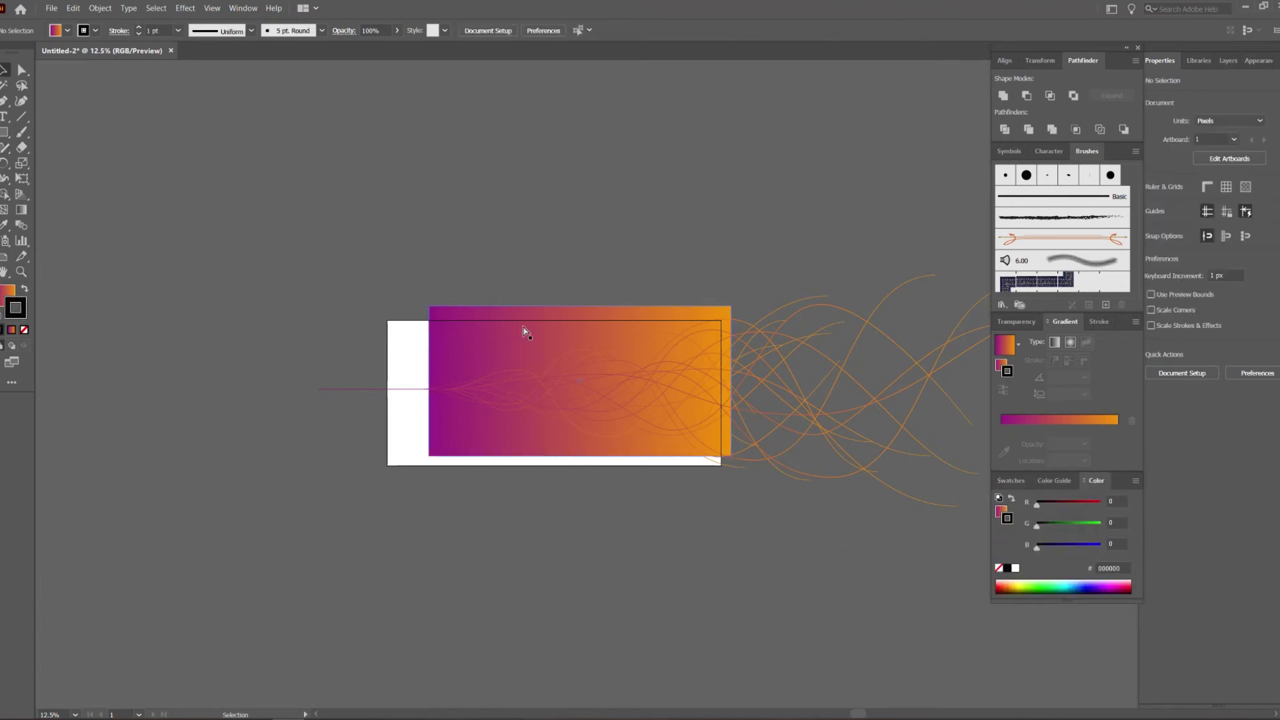
key("ctrl+z")
left_click(15, 296)
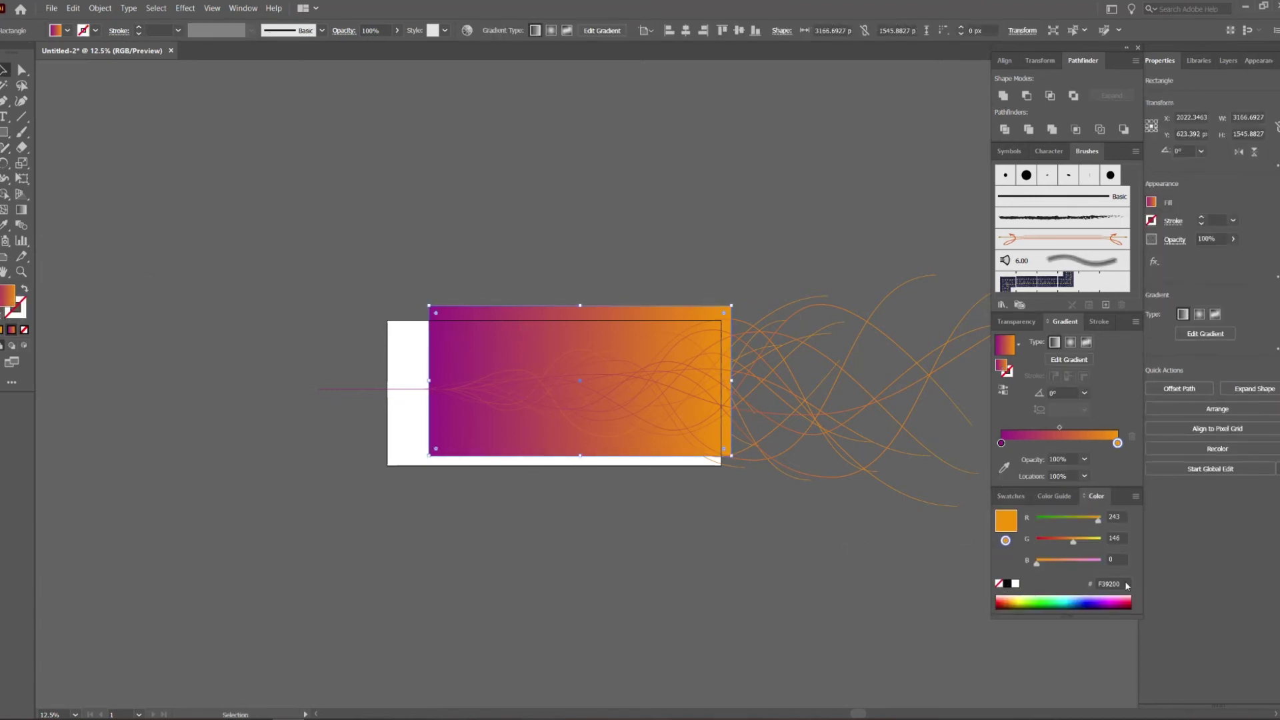
left_click(1007, 584)
scroll(610, 328, "up", 1)
Reposition and enlarge the gradient rectangle, then rotate it 180° to flip its gradient.
left_click_drag(540, 326, 545, 339)
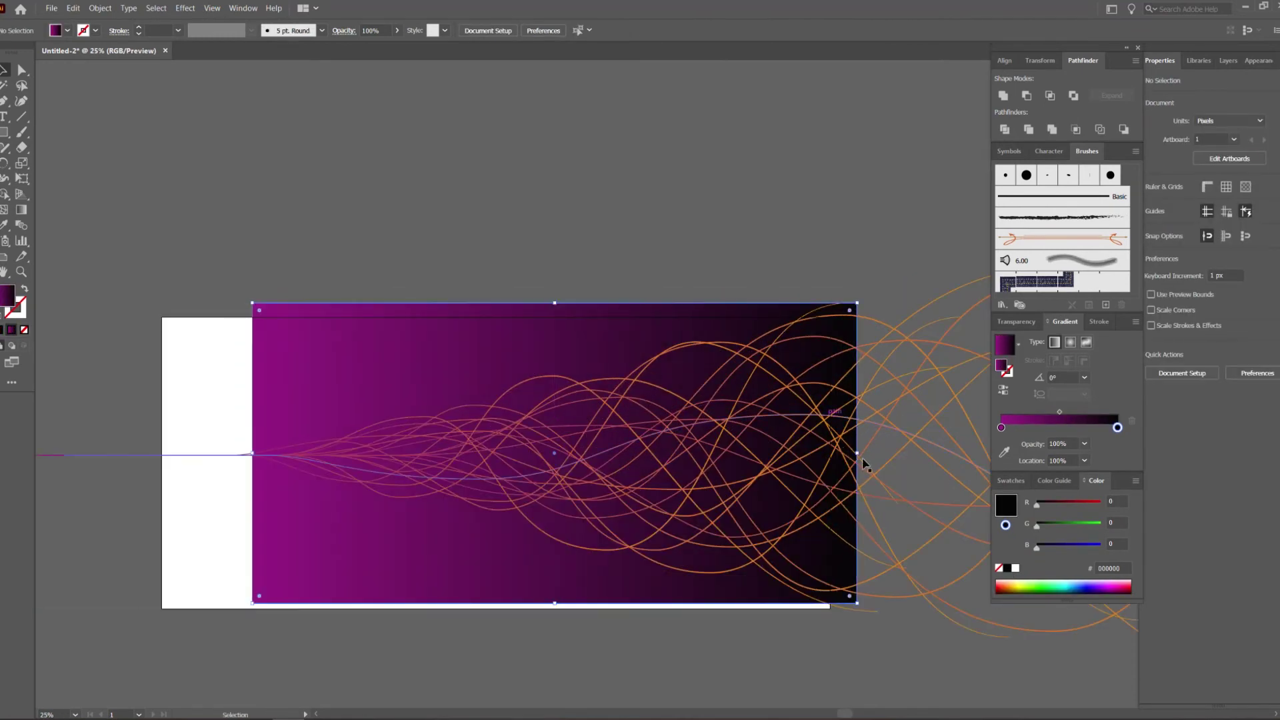
left_click_drag(862, 455, 985, 456)
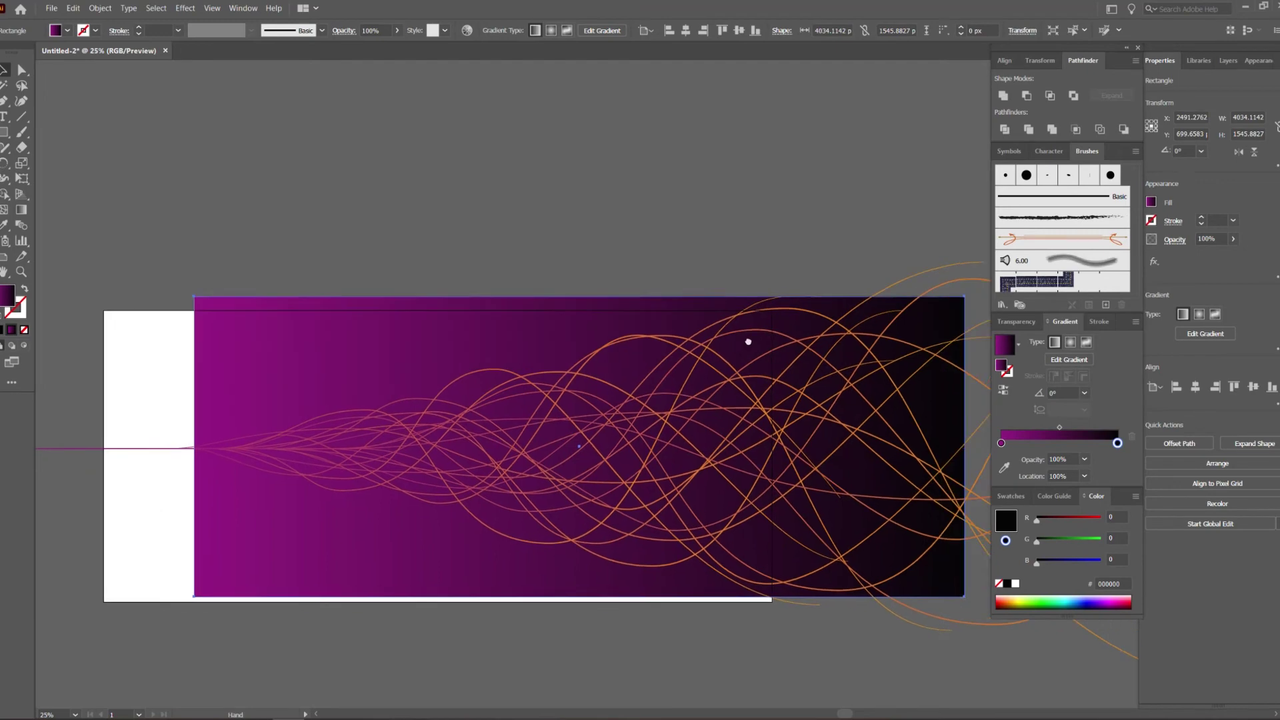
left_click(555, 246)
scroll(371, 313, "down", 1)
left_click(352, 342)
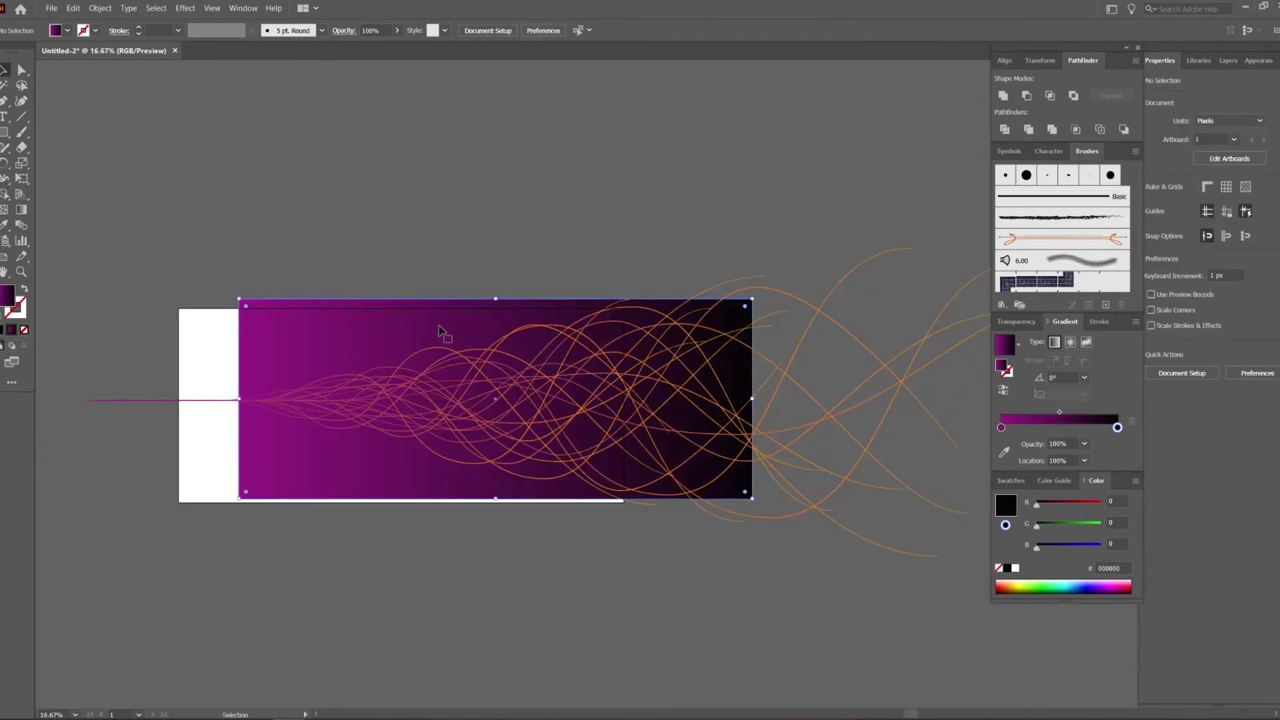
left_click_drag(495, 300, 506, 260)
left_click_drag(865, 256, 314, 420)
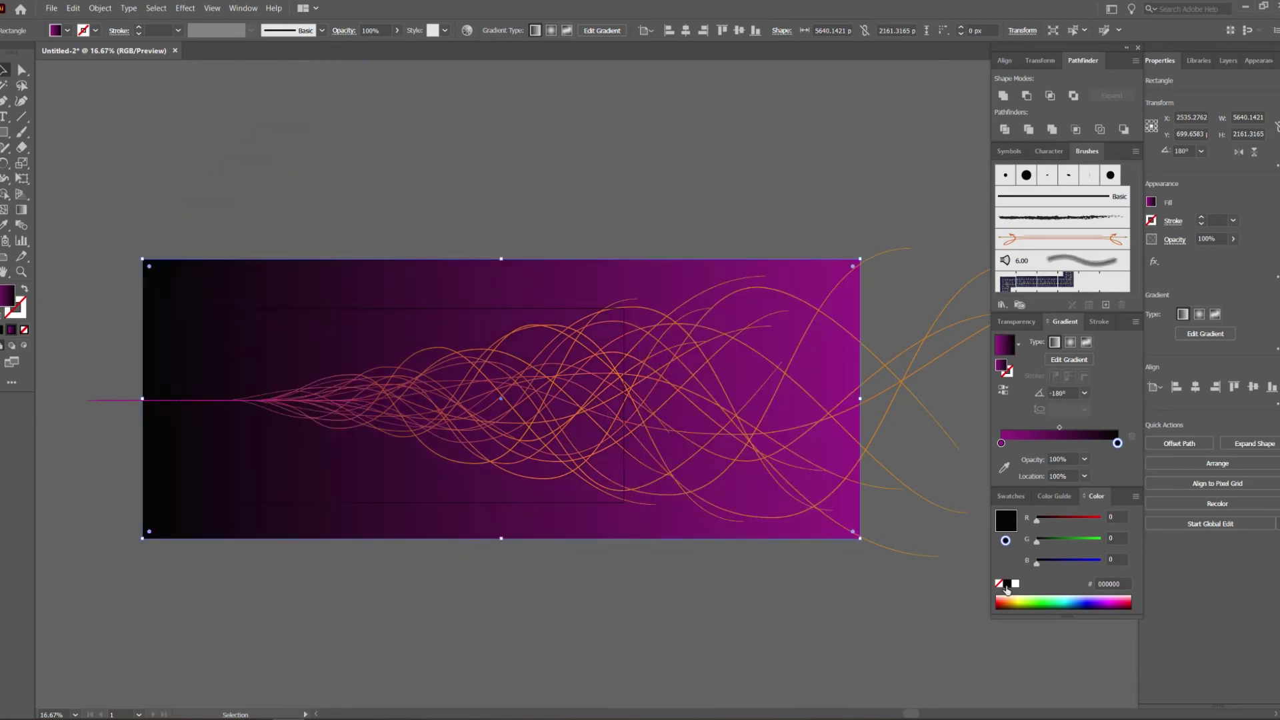
Fill the rectangle with pure black 000000, narrow it, and extend its left edge further left.
left_click(1011, 497)
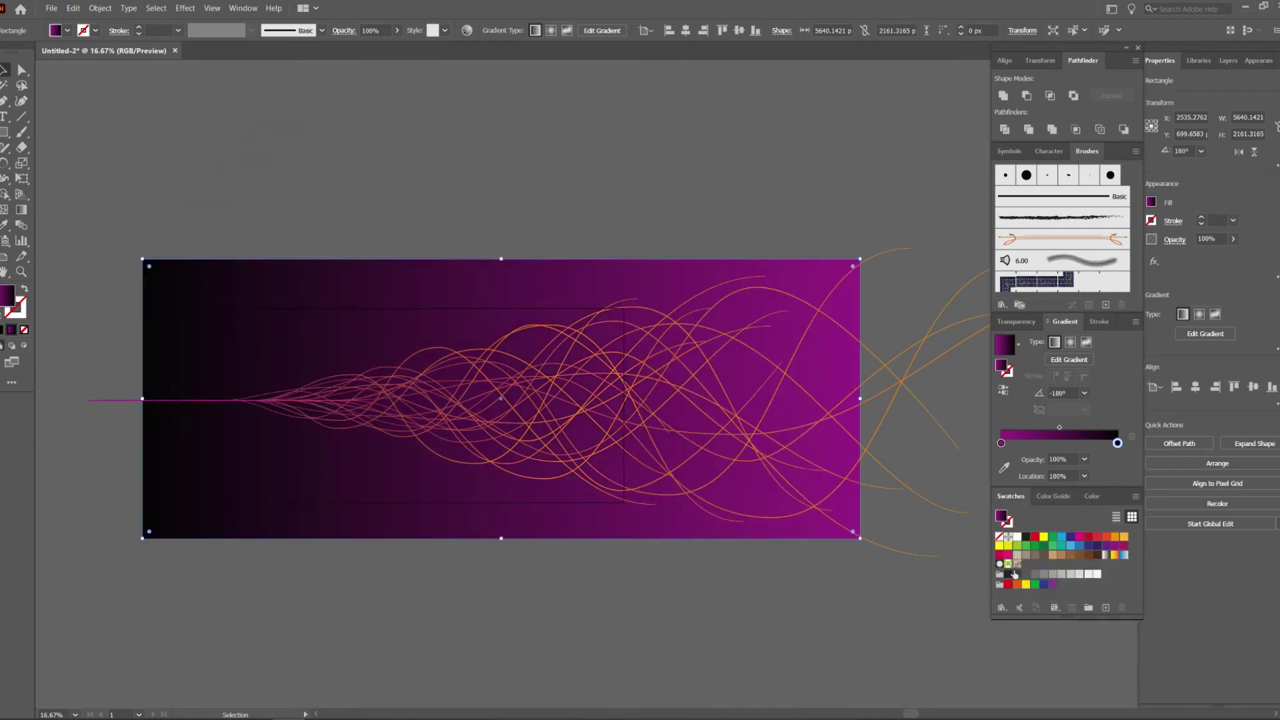
left_click(1026, 537)
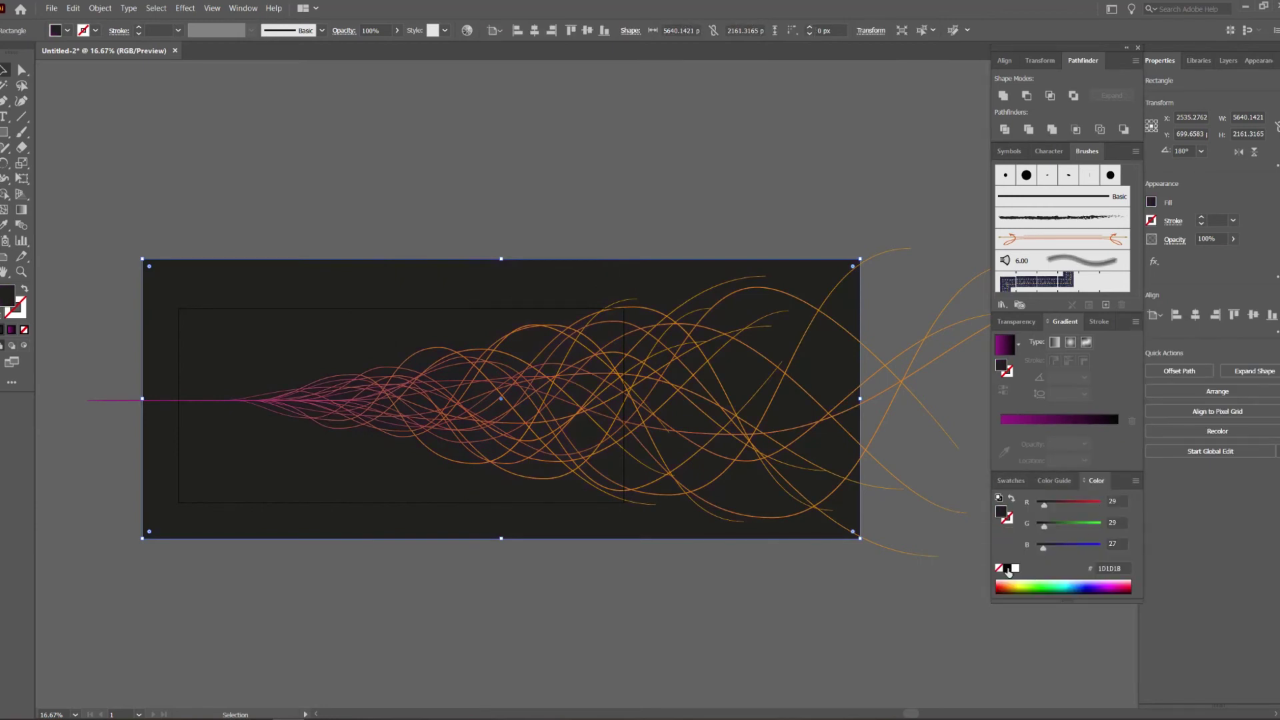
left_click(1008, 568)
left_click_drag(860, 398, 717, 402)
left_click_drag(175, 397, 533, 385)
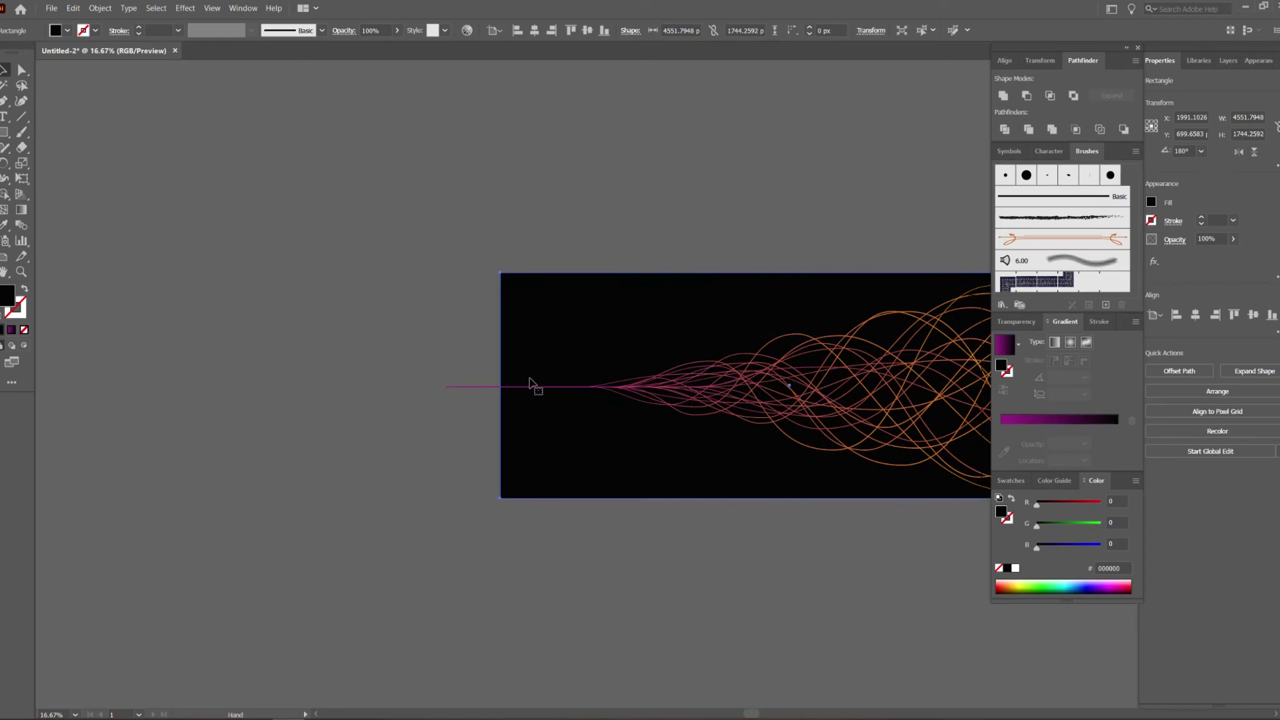
scroll(533, 386, "up", 2)
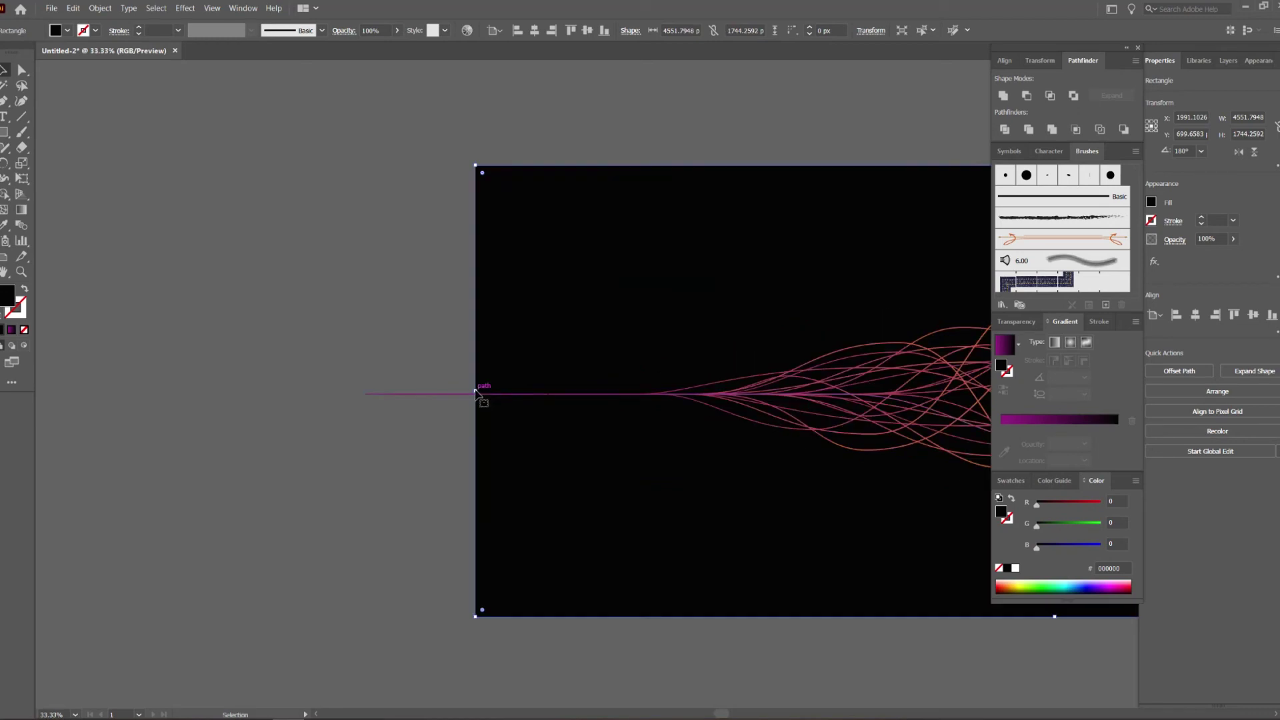
left_click_drag(474, 392, 375, 392)
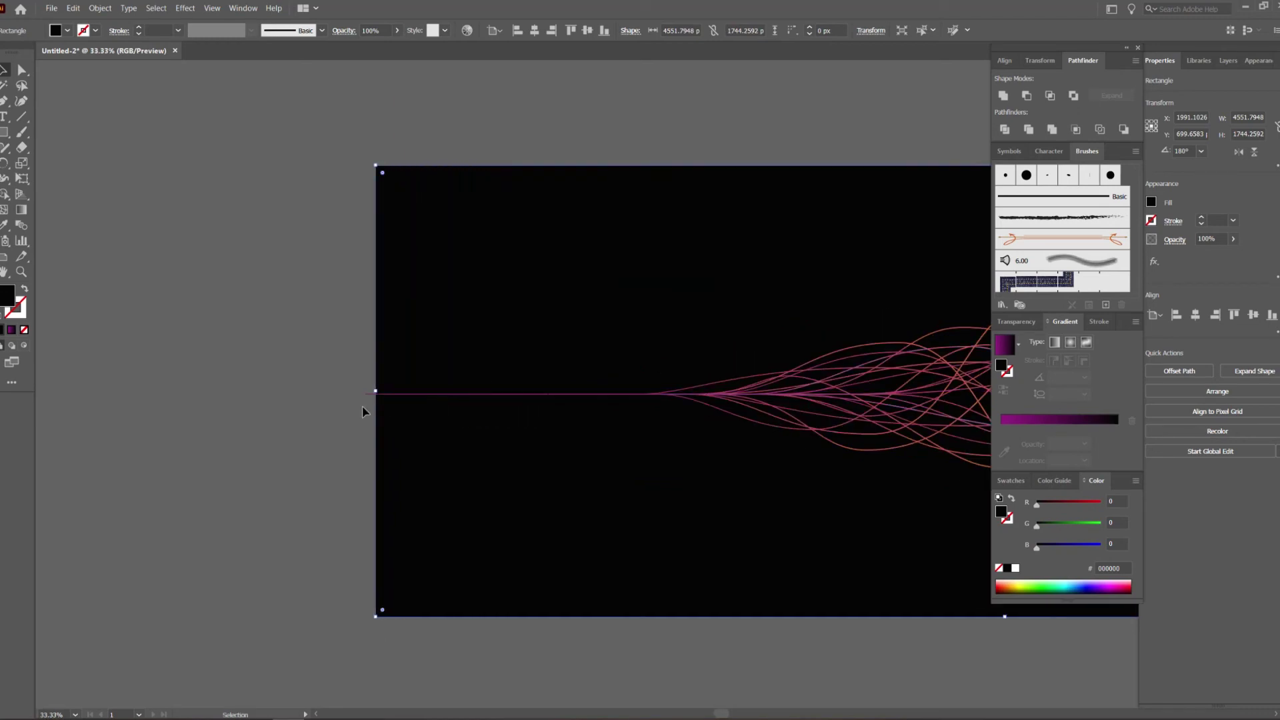
Move the black rectangle aside temporarily, then place it back beneath the wave curves.
key("ctrl+shift+a")
scroll(618, 324, "down", 2)
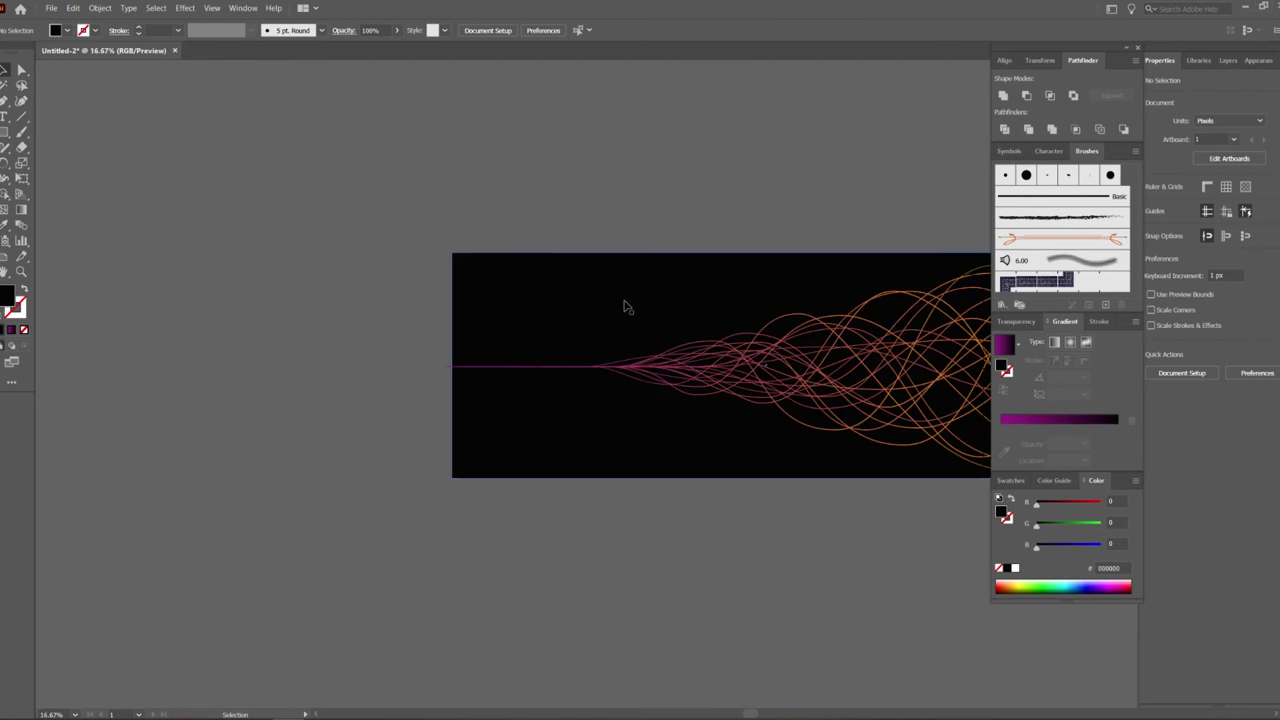
left_click_drag(620, 302, 767, 40)
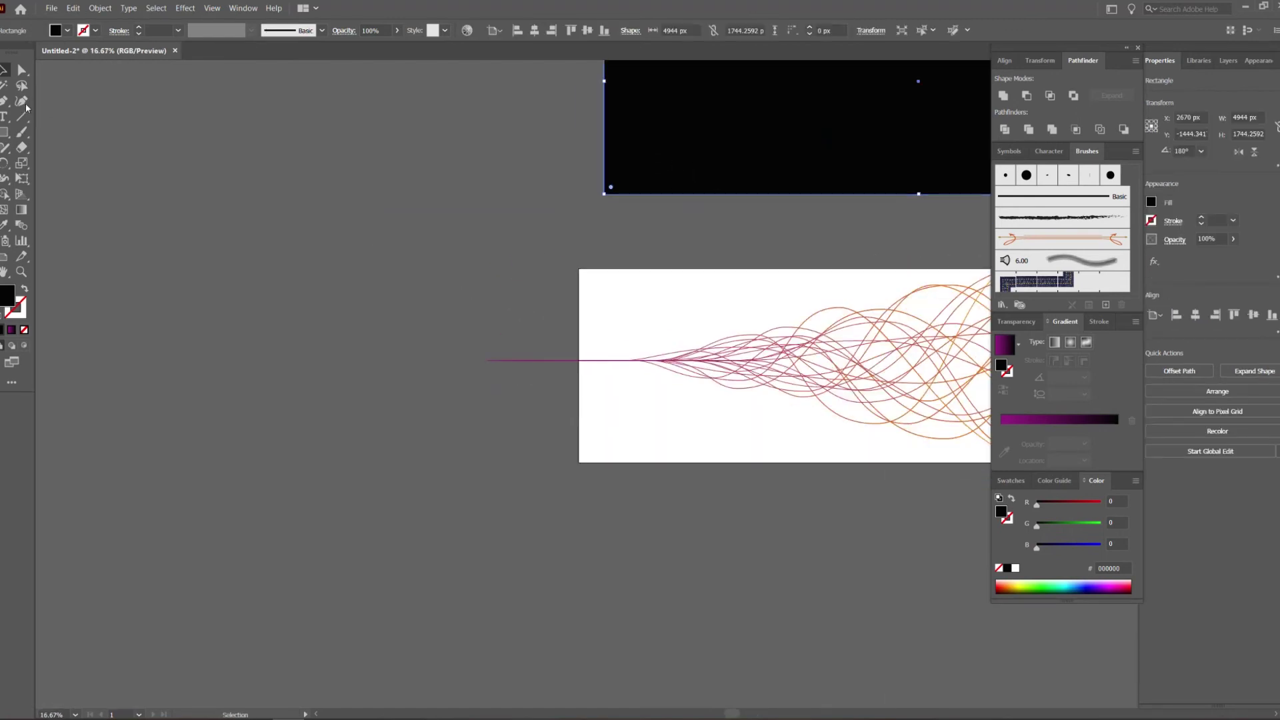
left_click(22, 69)
mouse_move(408, 308)
left_mouse_down()
mouse_move(487, 368)
mouse_move(177, 362)
mouse_move(155, 345)
left_mouse_up()
left_click(4, 70)
left_click(600, 171)
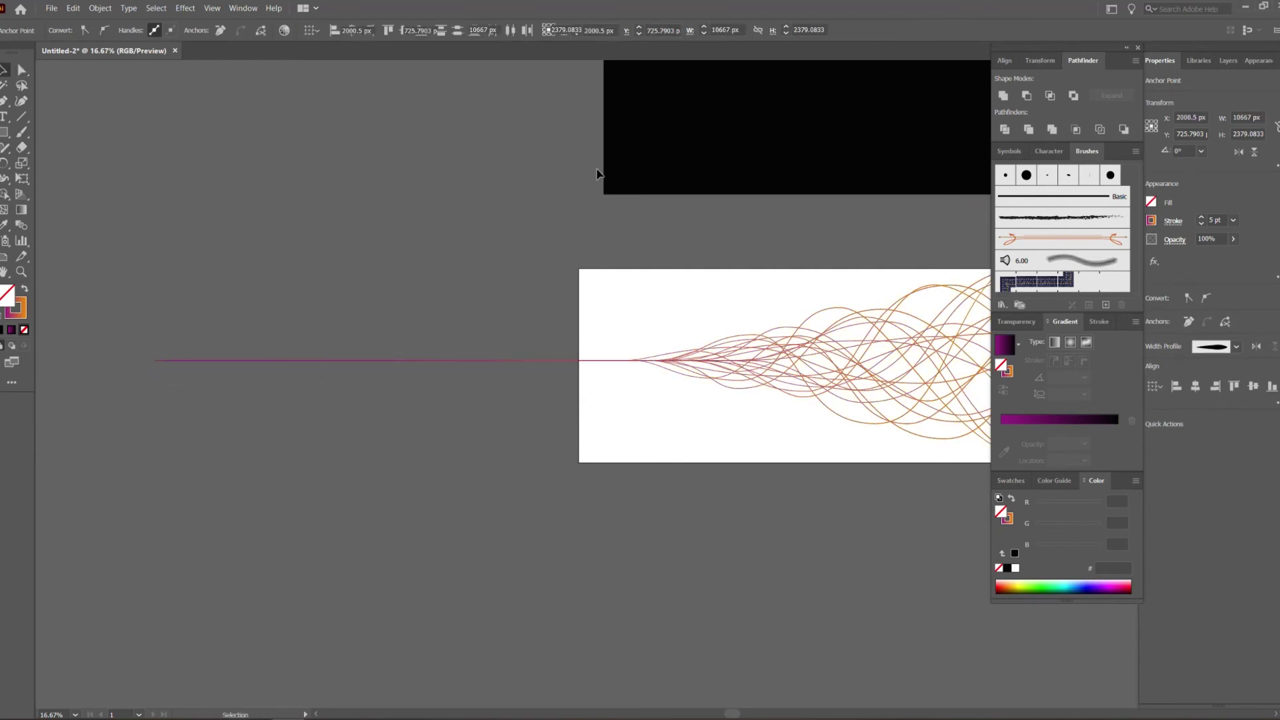
key("ctrl+minus")
left_click_drag(683, 151, 500, 326)
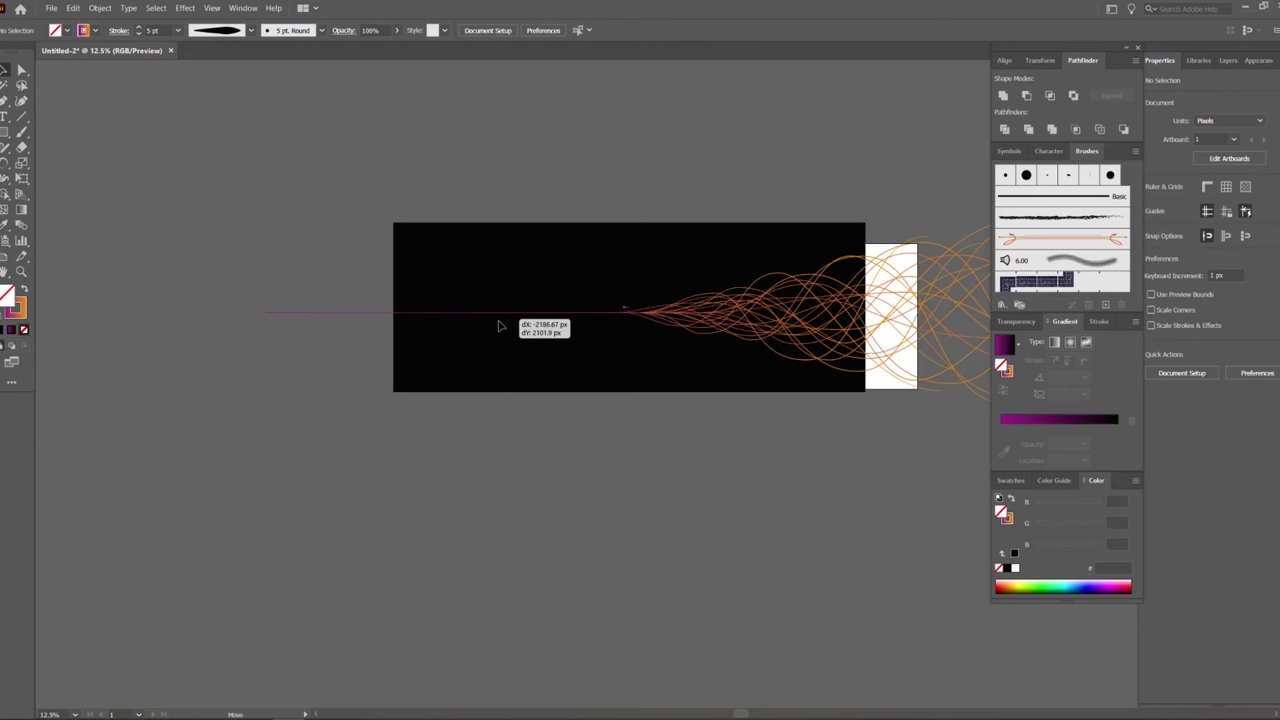
left_click_drag(496, 321, 493, 322)
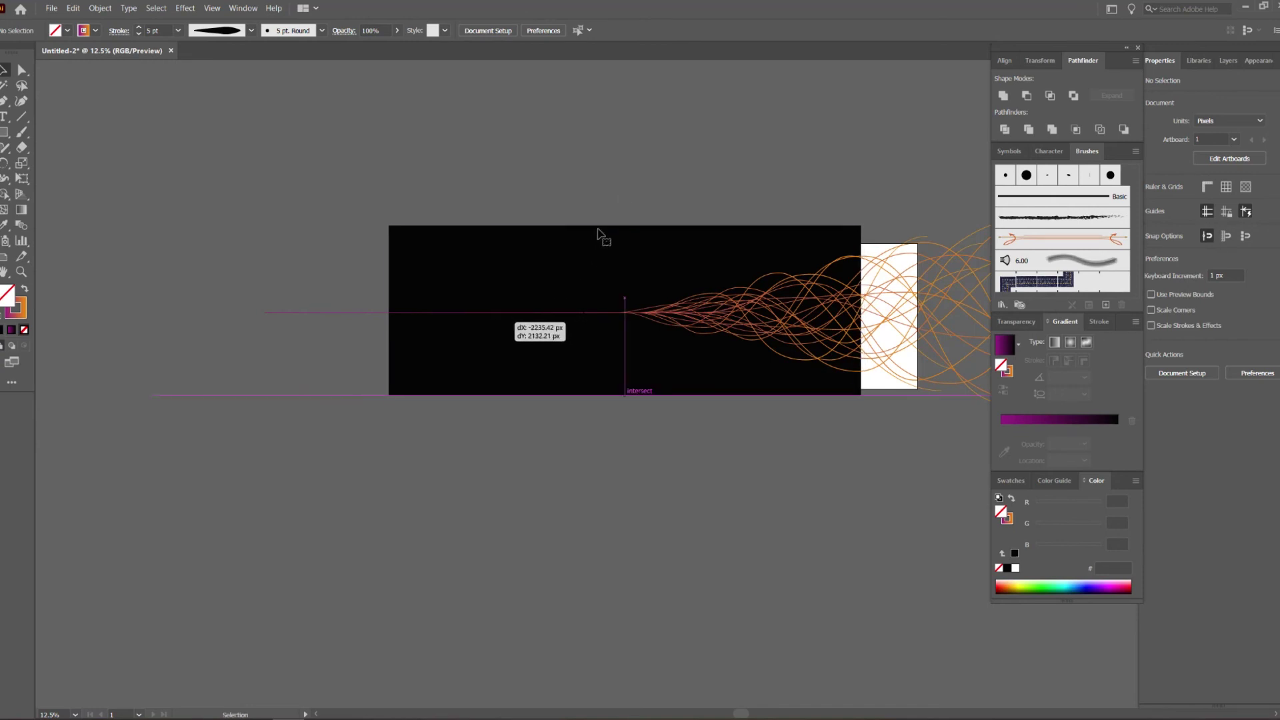
scroll(632, 308, "up", 2)
mouse_move(598, 229)
left_mouse_down()
mouse_move(632, 309)
mouse_move(622, 296)
mouse_move(598, 312)
left_mouse_up()
scroll(624, 340, "up", 3)
scroll(627, 277, "up", 3)
scroll(604, 309, "down", 6)
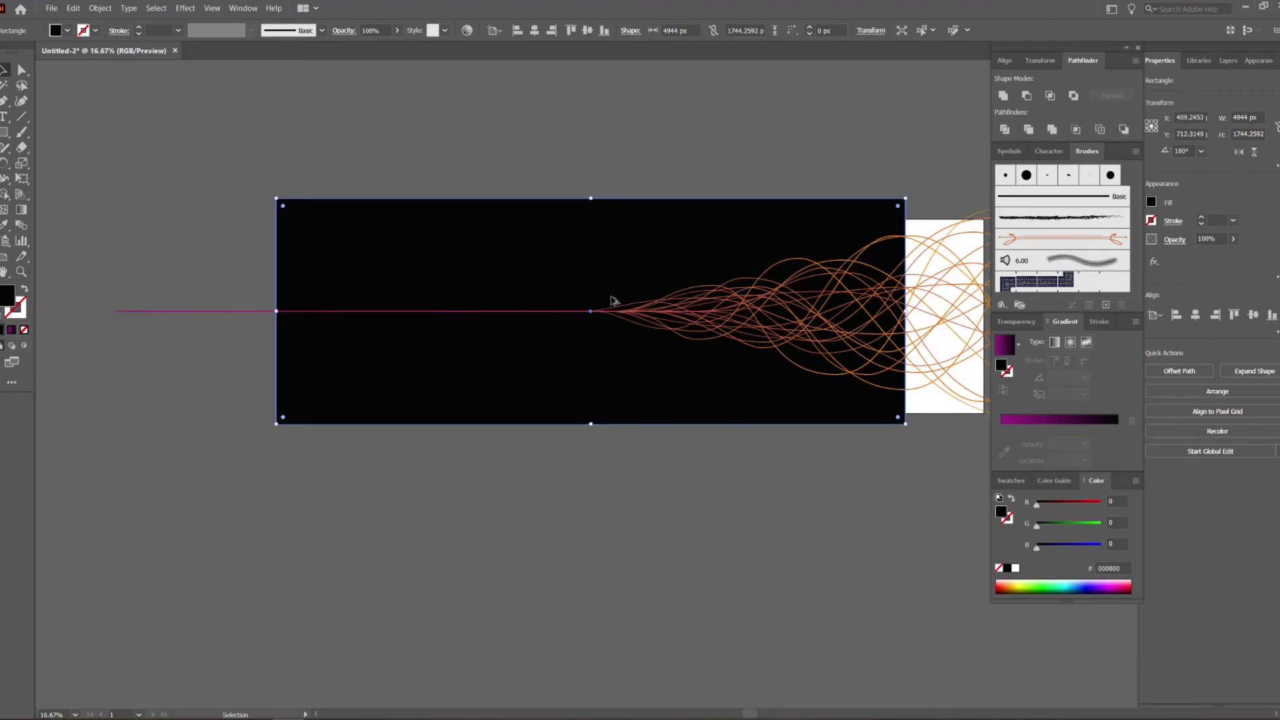
scroll(612, 293, "up", 6)
scroll(524, 323, "down", 5)
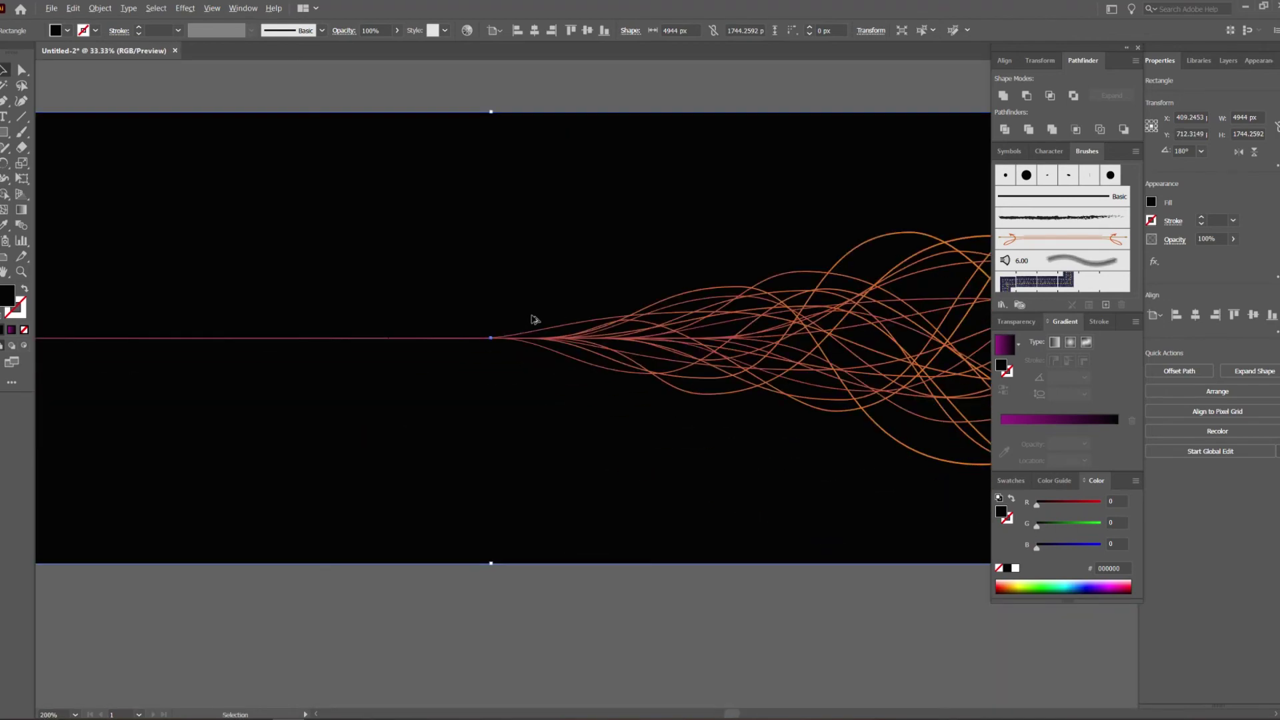
scroll(553, 267, "down", 2)
Pull the rectangle's left edge inward and widen its right side to about 5258 px.
left_click(574, 195)
left_click(475, 274)
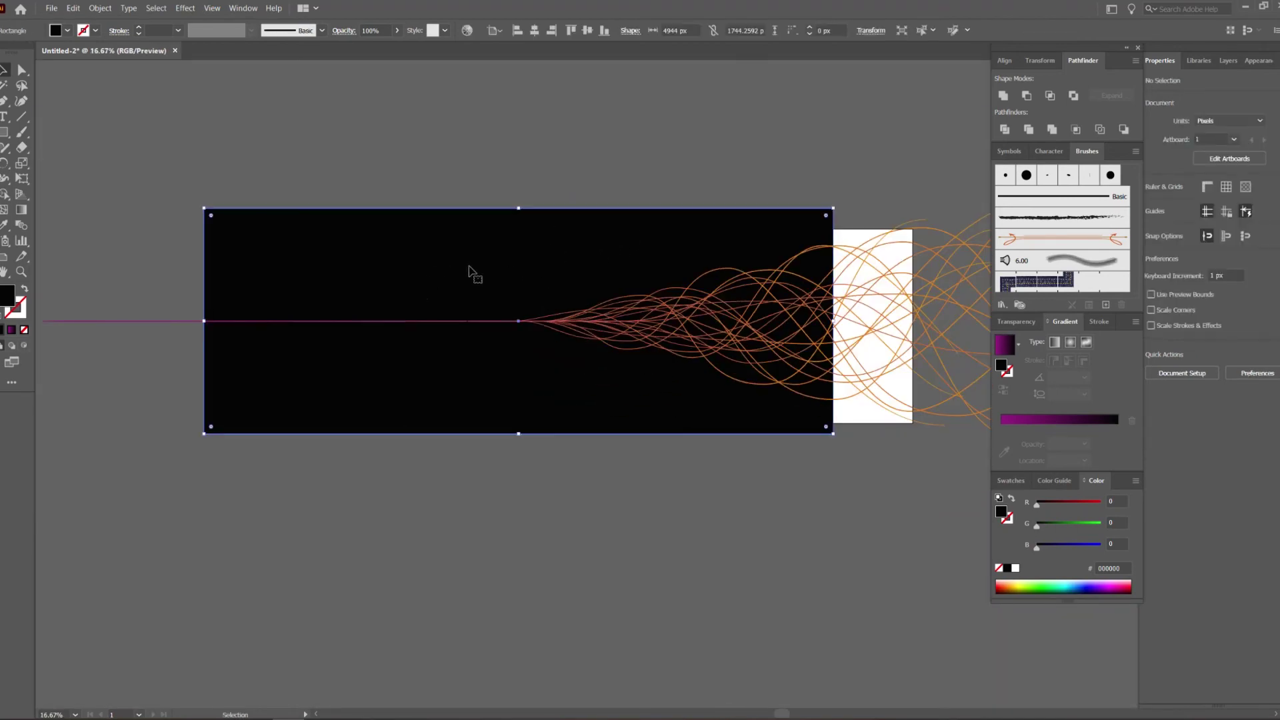
left_click_drag(204, 323, 208, 323)
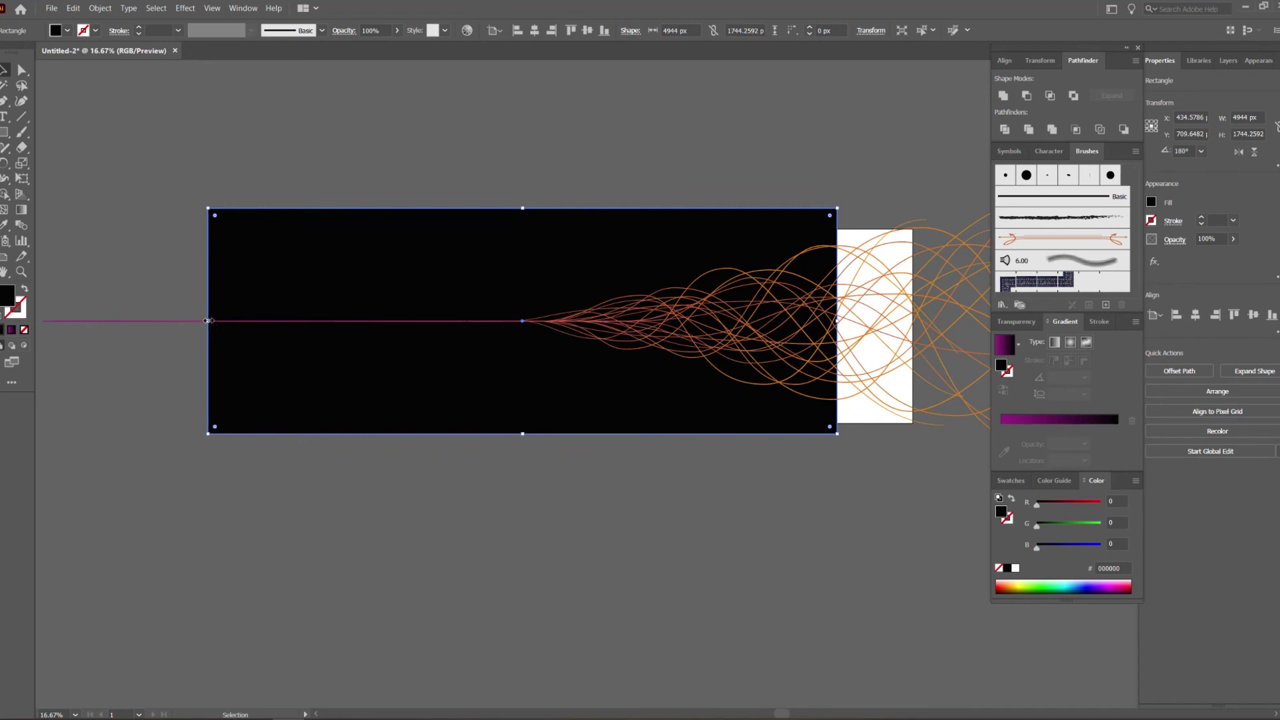
left_click_drag(207, 321, 275, 321)
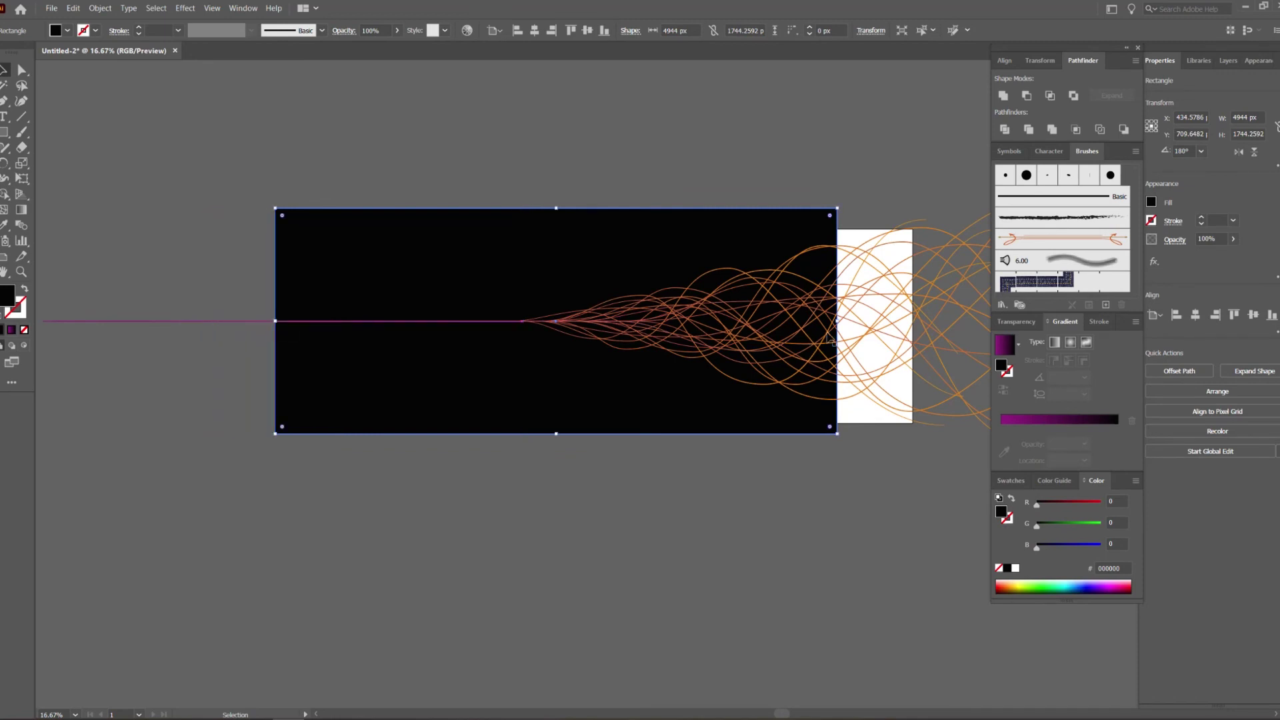
left_click_drag(840, 320, 923, 321)
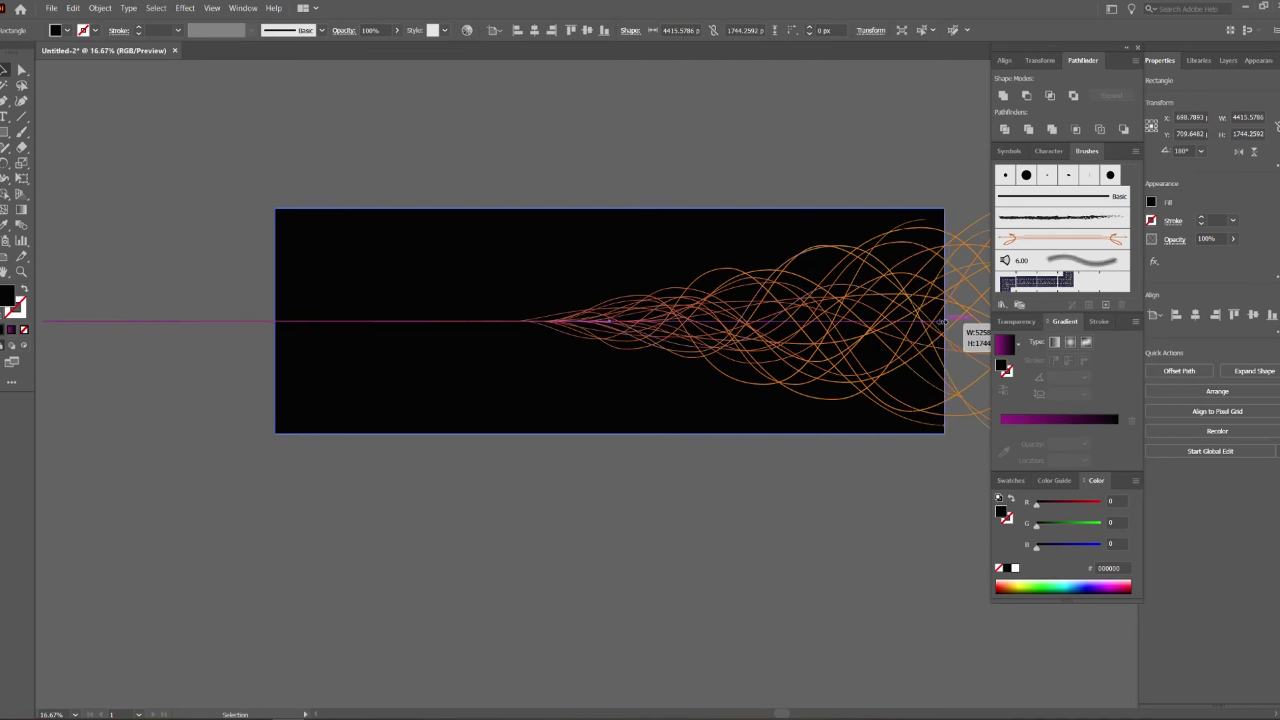
left_click_drag(922, 321, 925, 320)
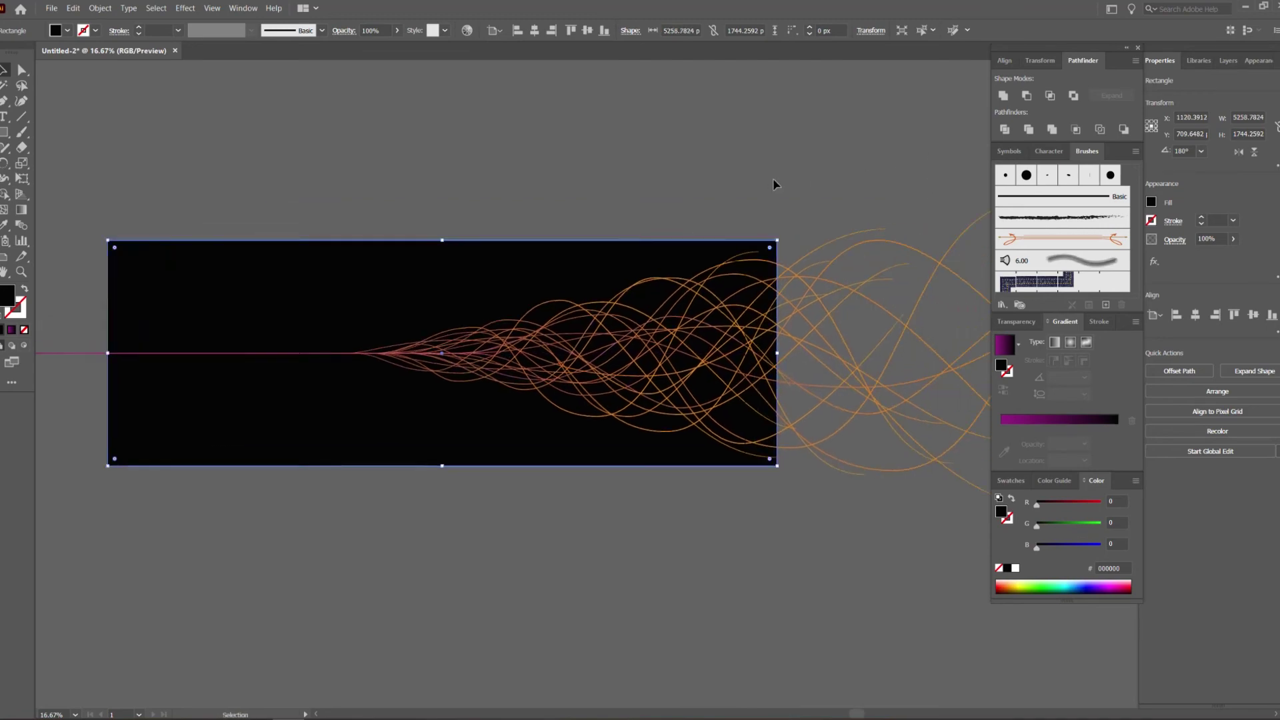
scroll(783, 247, "up", 3)
scroll(726, 276, "up", 2)
scroll(614, 304, "up", 1)
scroll(581, 295, "up", 3)
scroll(576, 288, "up", 3)
left_click(534, 273)
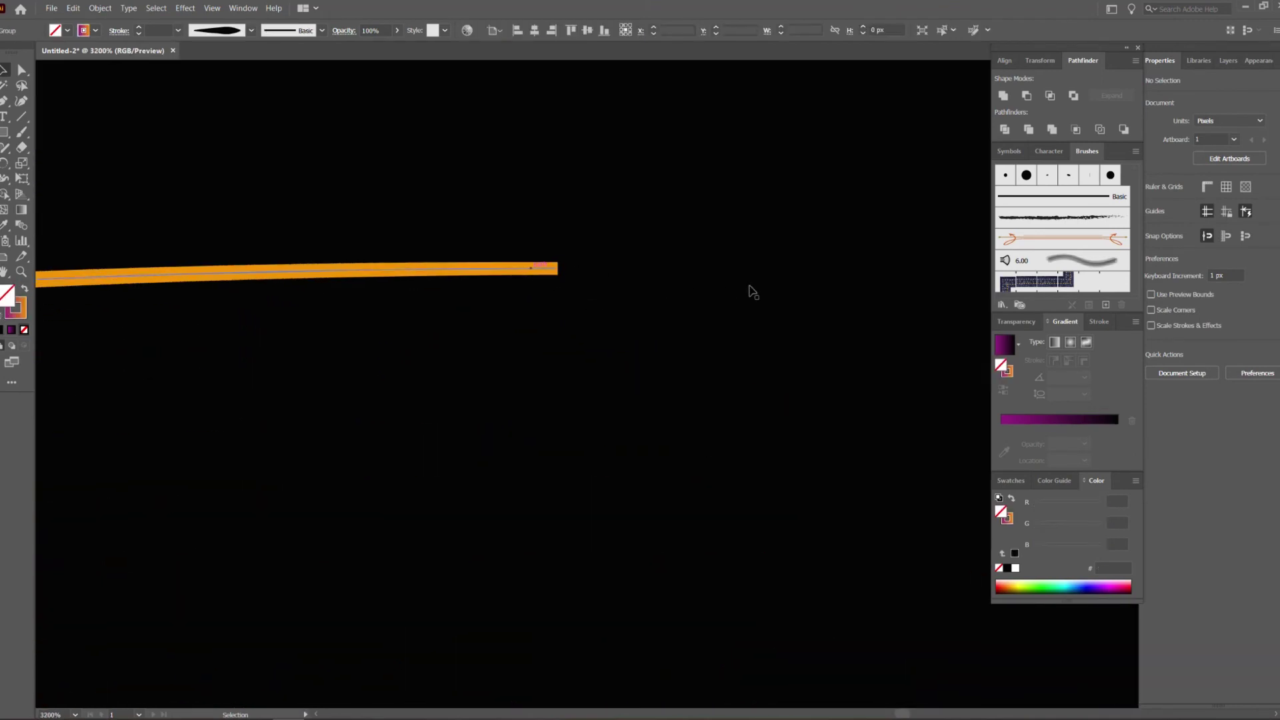
Apply Width Profile 1 to the curve strokes so each tapers toward its ends.
left_click(1099, 322)
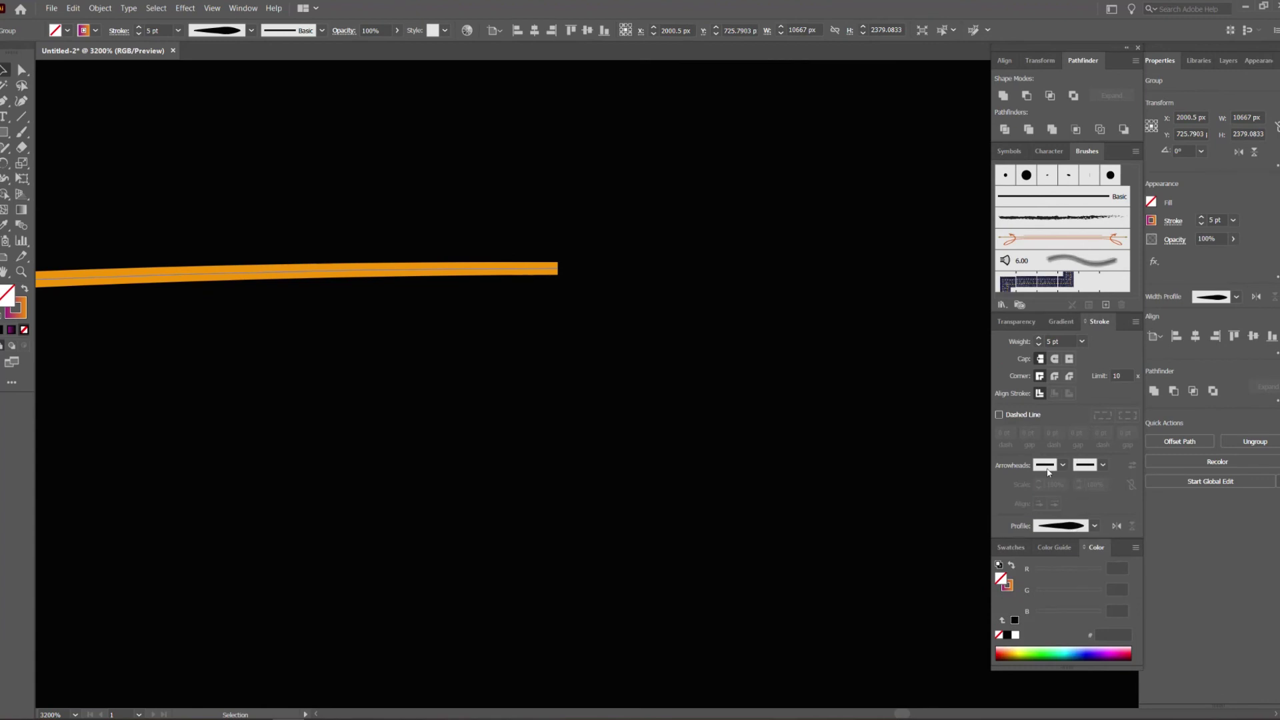
left_click(1073, 527)
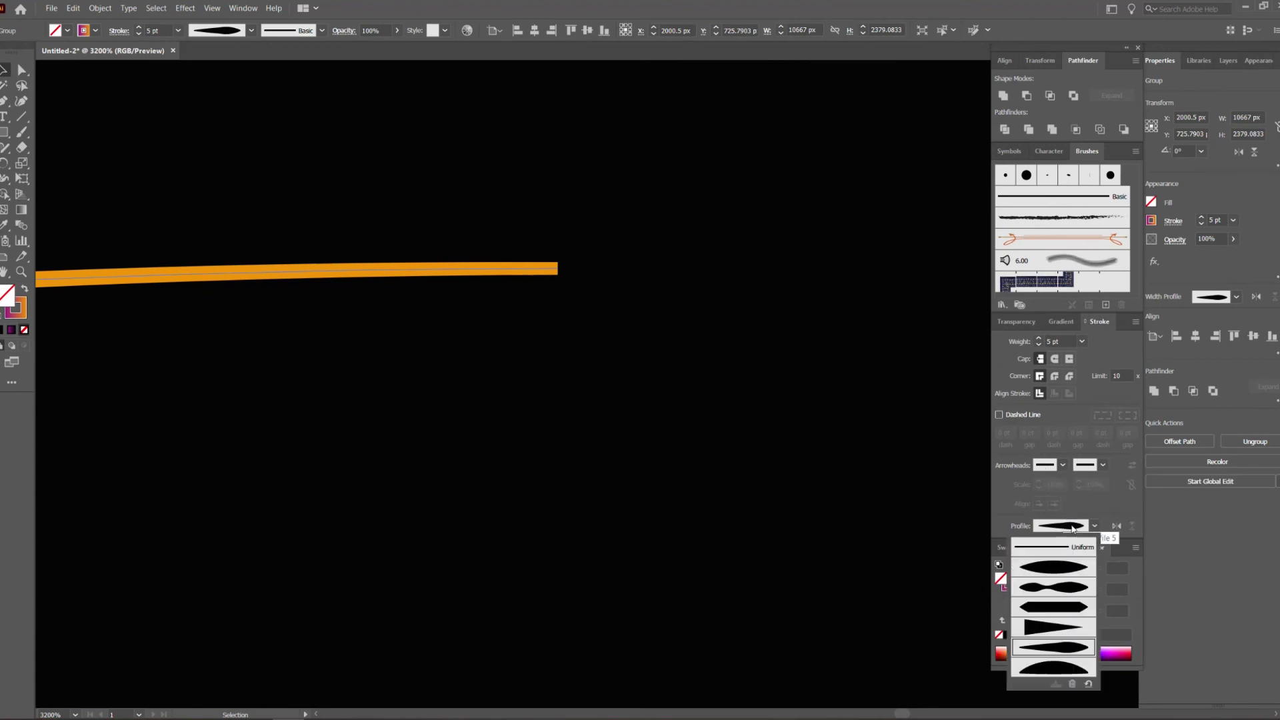
left_click(1073, 565)
scroll(674, 446, "down", 10)
left_click(595, 449)
Pan and zoom around the artboard to inspect the tapered strands over the black background.
left_click_drag(595, 449, 723, 212)
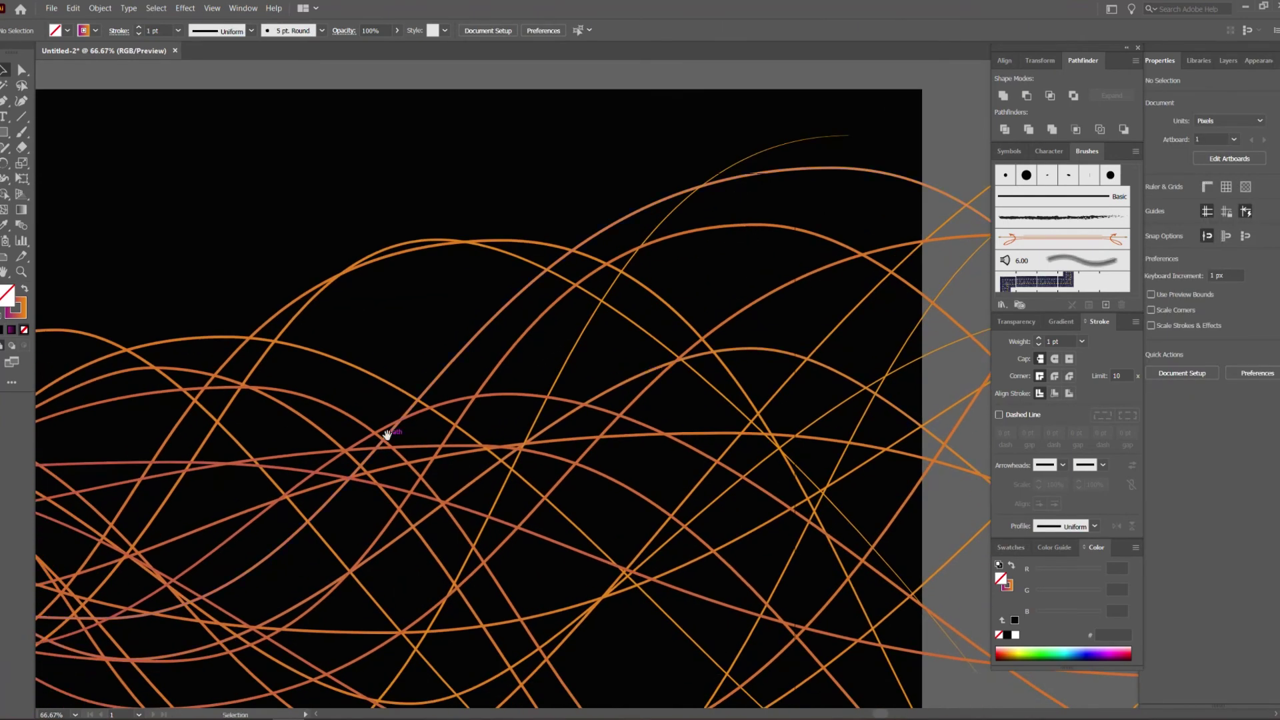
scroll(723, 212, "down", 4)
left_click_drag(141, 387, 318, 366)
scroll(318, 365, "up", 8)
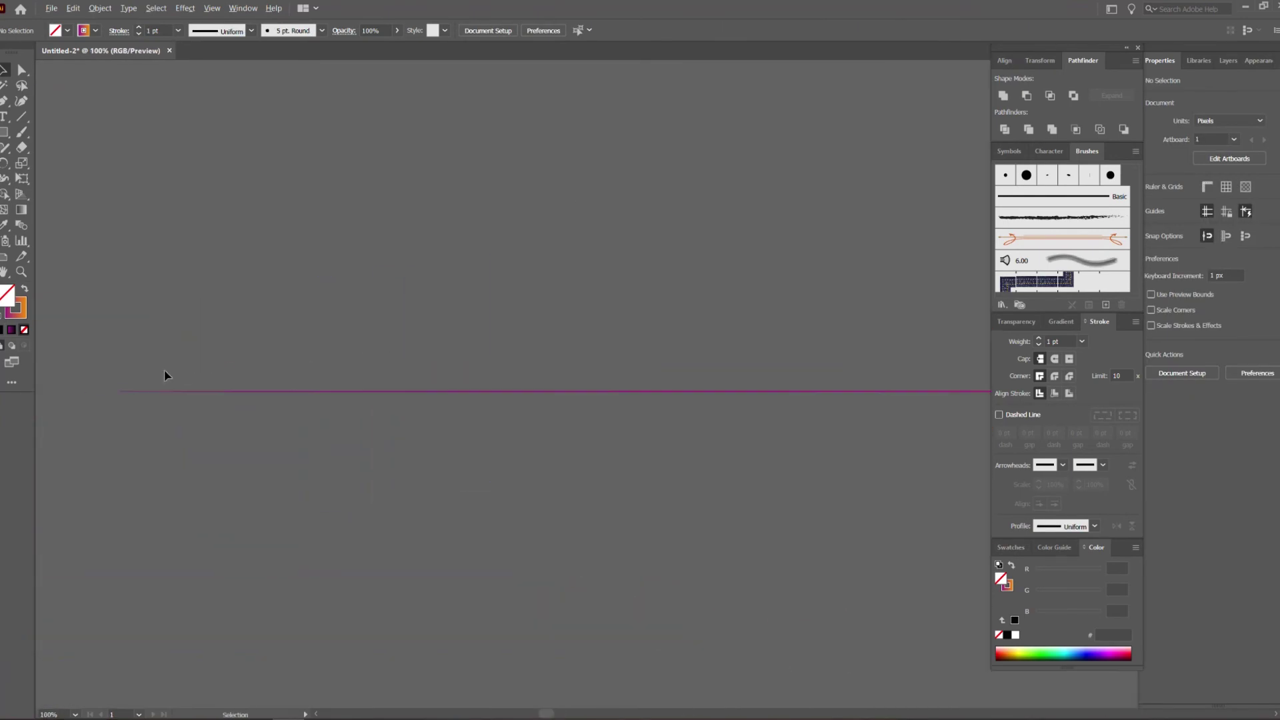
scroll(437, 390, "down", 2)
scroll(571, 347, "down", 2)
scroll(631, 365, "down", 3)
scroll(700, 371, "down", 6)
scroll(793, 333, "down", 2)
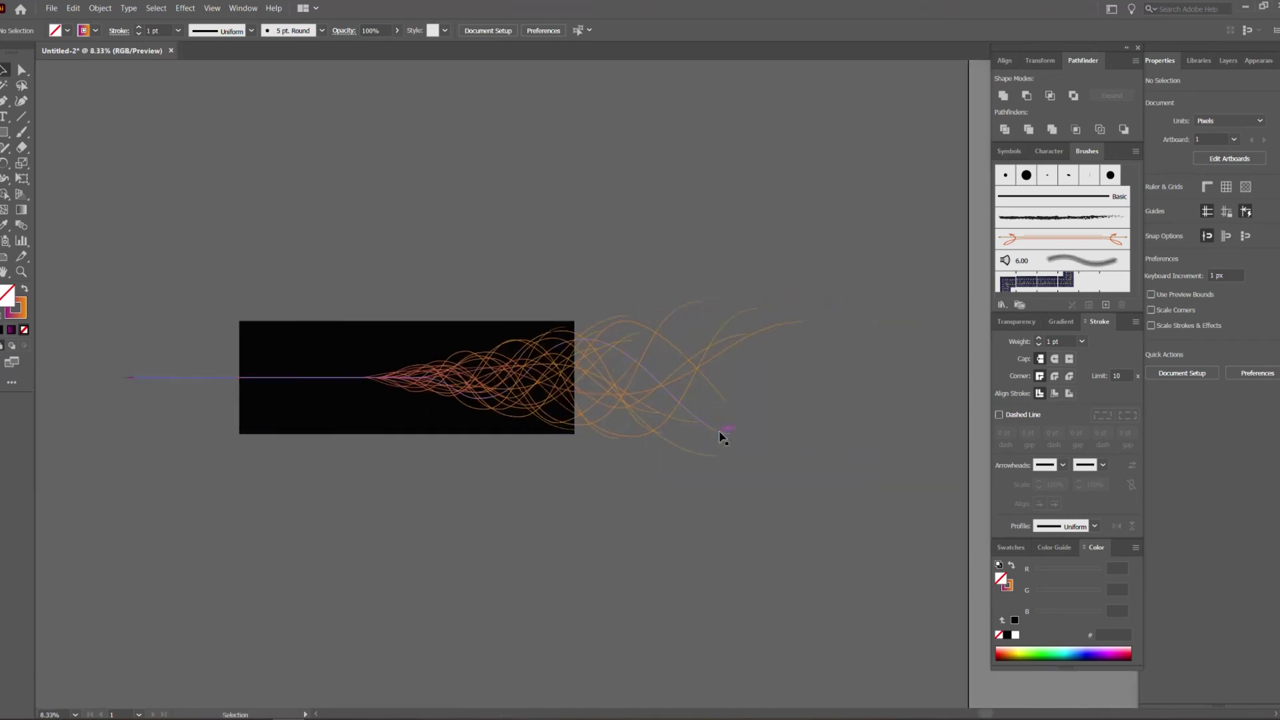
scroll(720, 438, "up", 6)
scroll(825, 417, "up", 4)
scroll(835, 449, "up", 2)
scroll(846, 459, "down", 8)
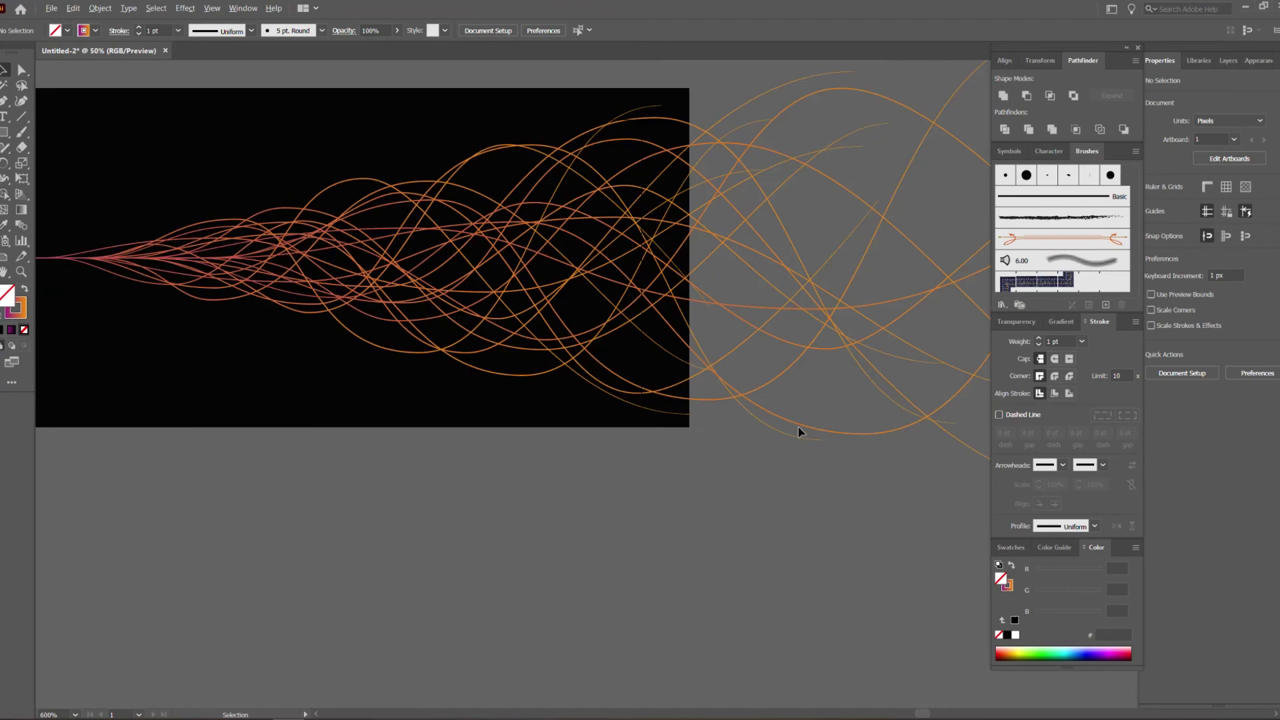
scroll(691, 348, "up", 1)
scroll(667, 313, "up", 2)
scroll(634, 277, "up", 3)
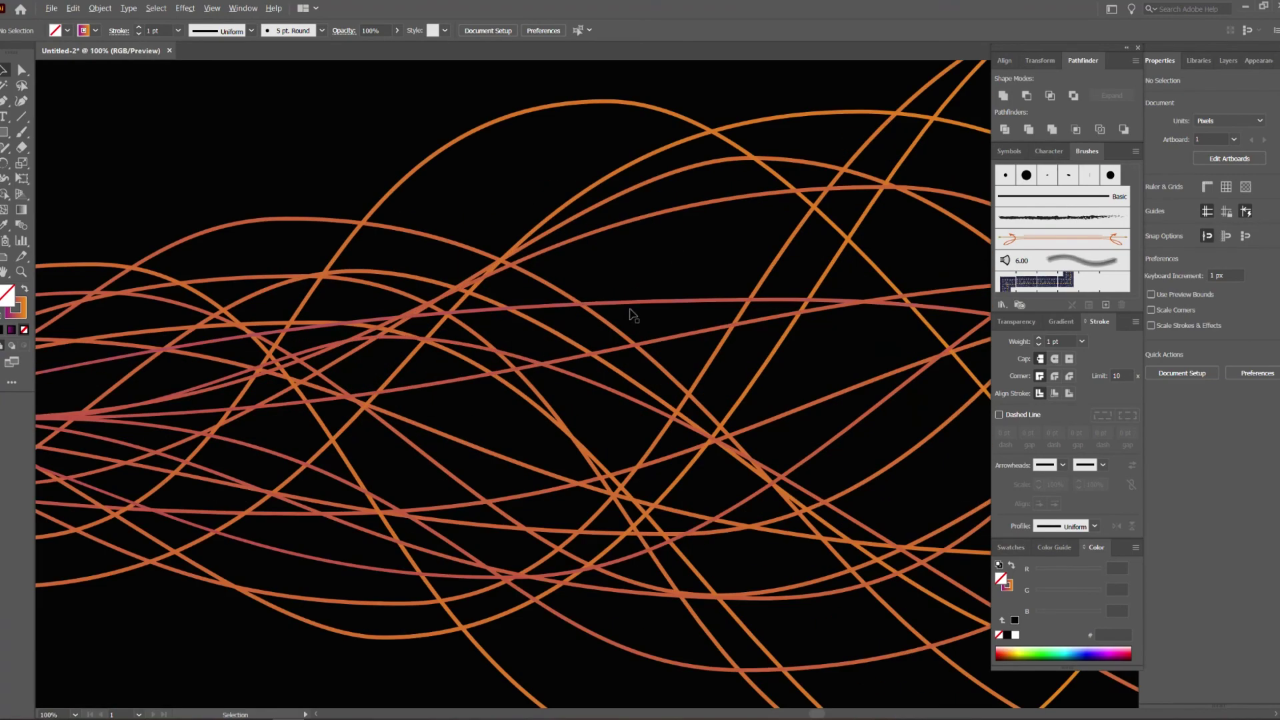
scroll(636, 308, "down", 6)
scroll(665, 245, "up", 3)
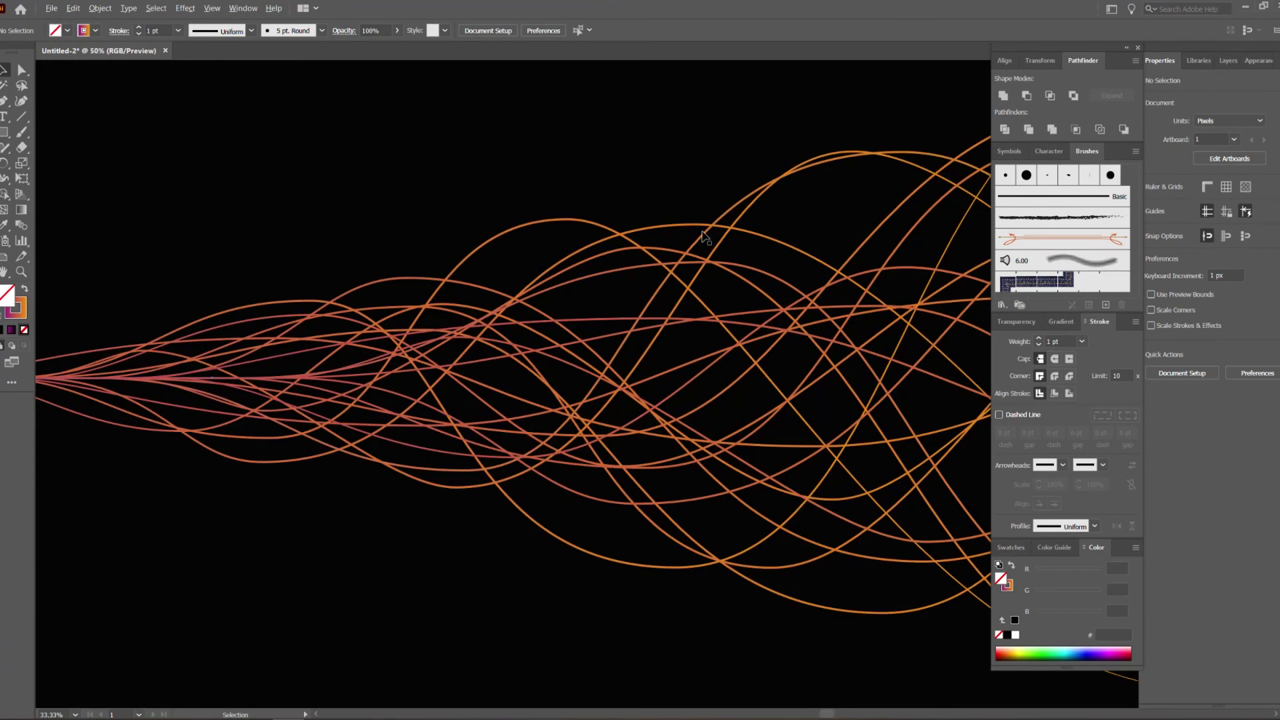
scroll(687, 260, "down", 2)
left_click(746, 219)
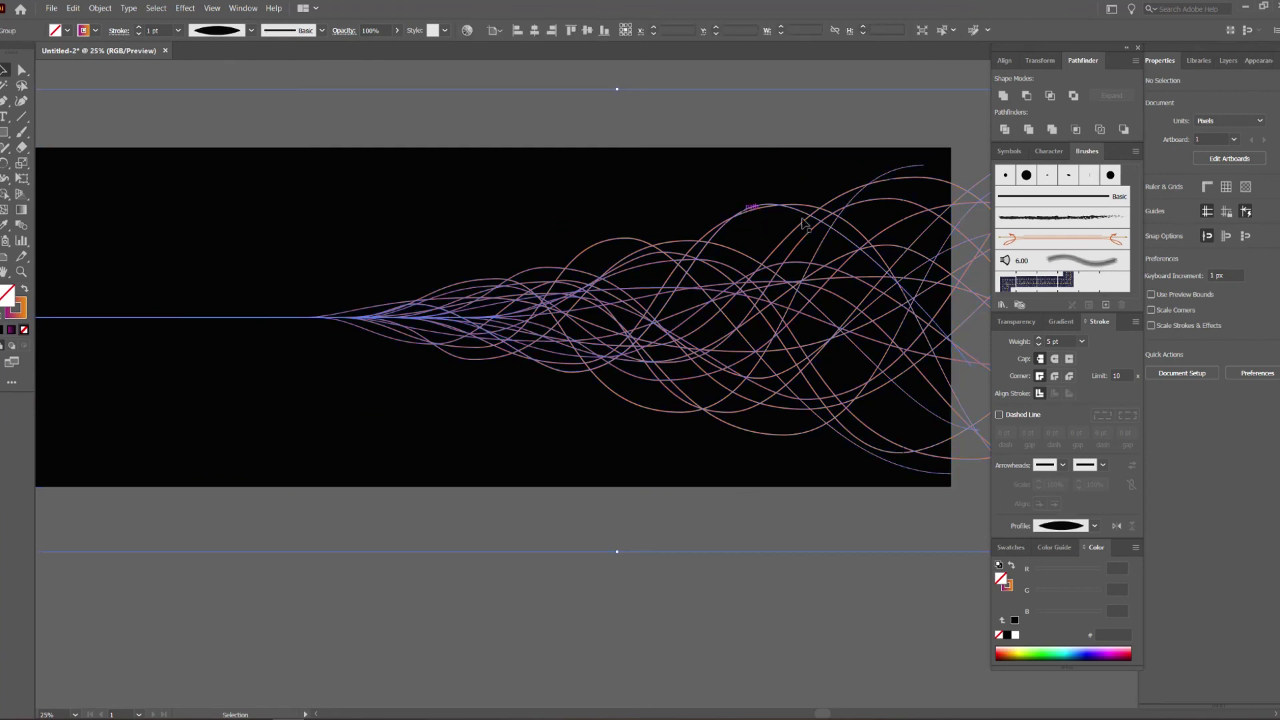
Apply a gradient to the curves' stroke and shift its midpoint toward the right end.
left_click(1067, 322)
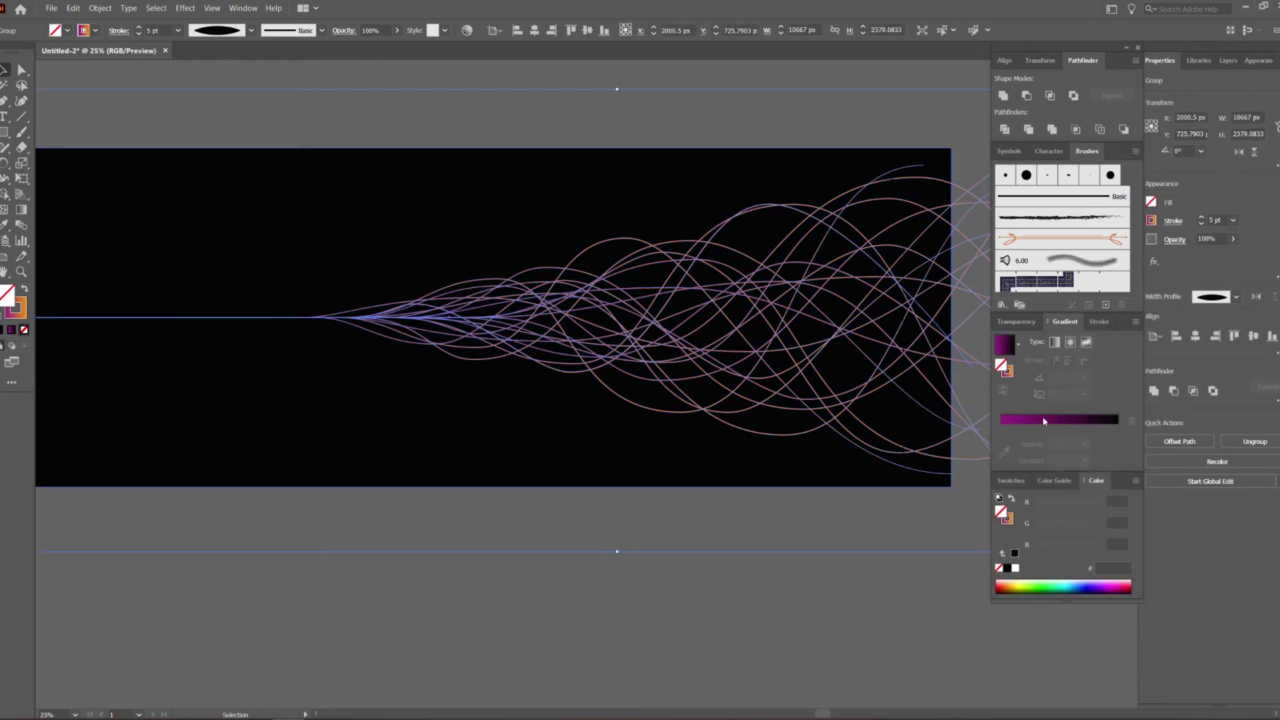
left_click(12, 329)
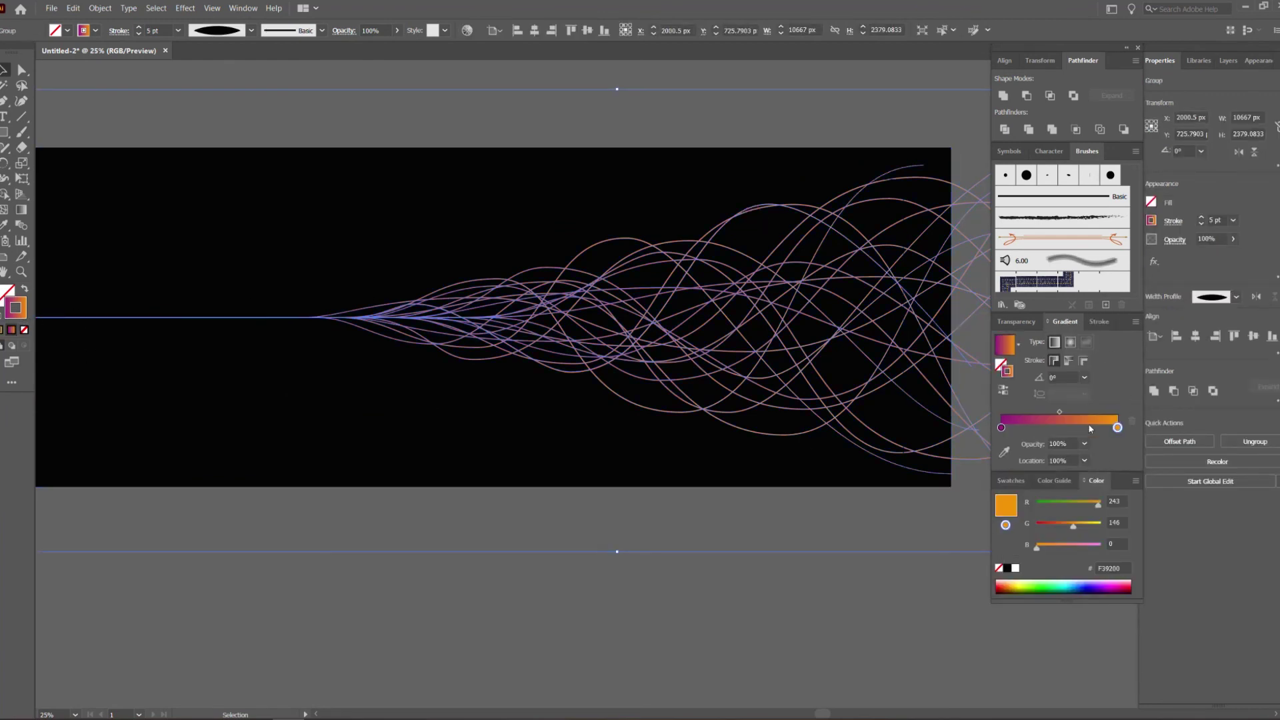
left_click(758, 303)
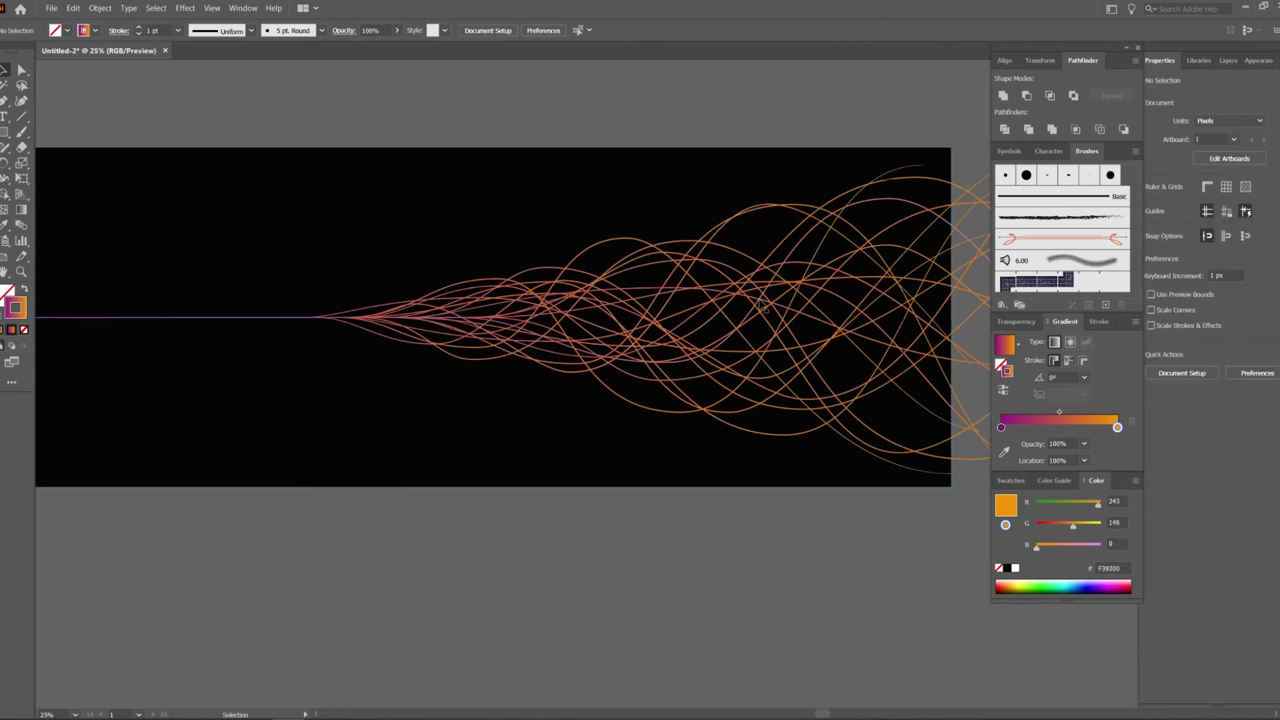
left_click(758, 303)
left_click_drag(1060, 412, 1094, 412)
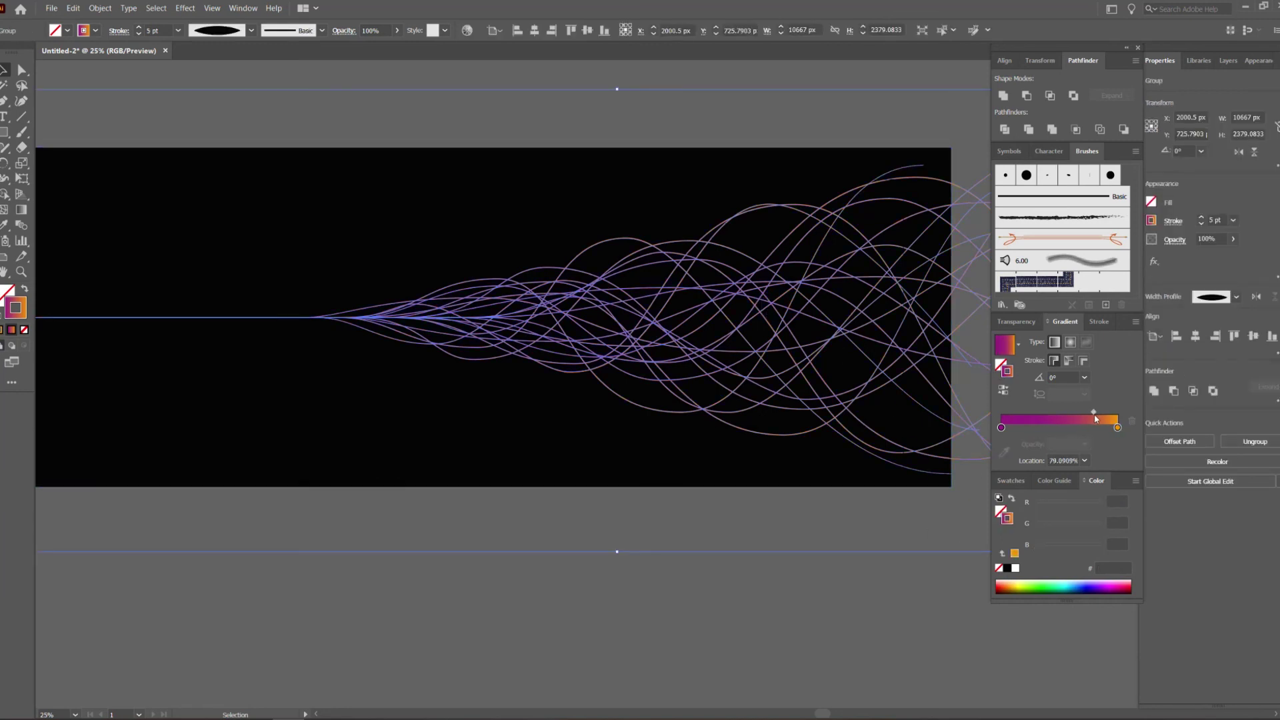
left_click(860, 572)
Recolour the gradient stroke with a dark blue left stop and a magenta right stop.
left_click_drag(871, 514, 739, 550)
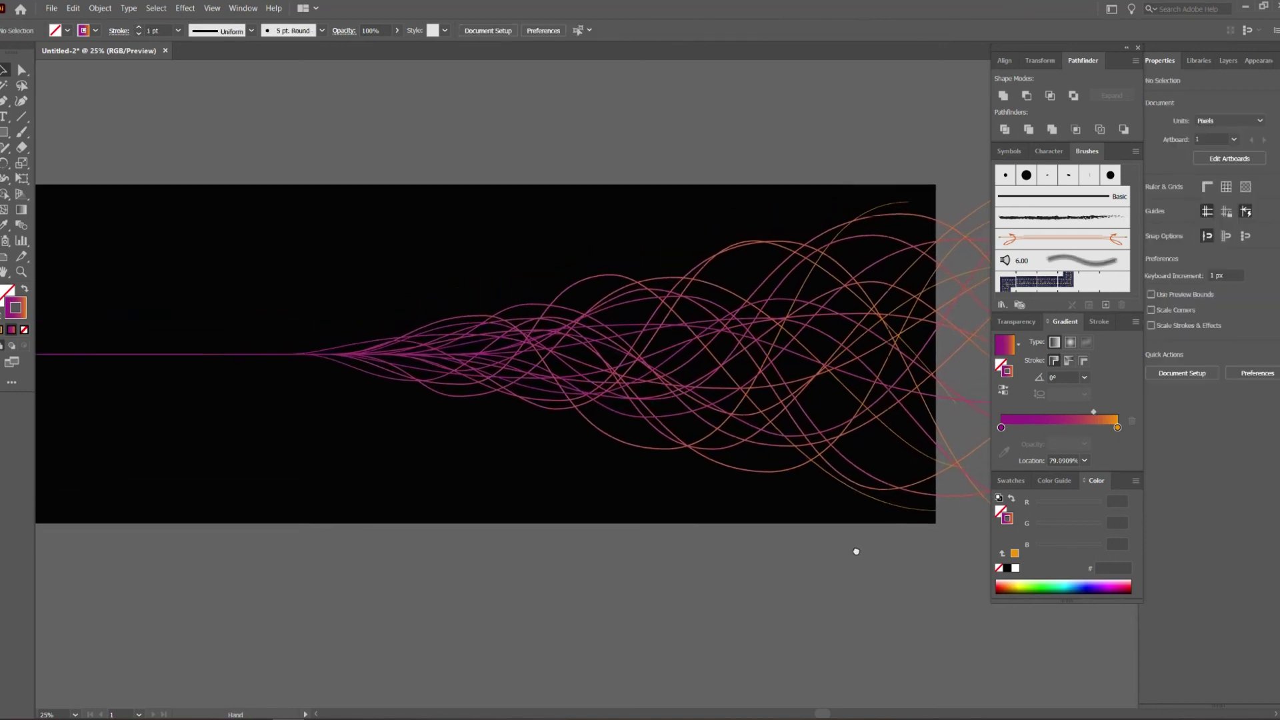
scroll(734, 380, "up", 3)
scroll(734, 380, "down", 3)
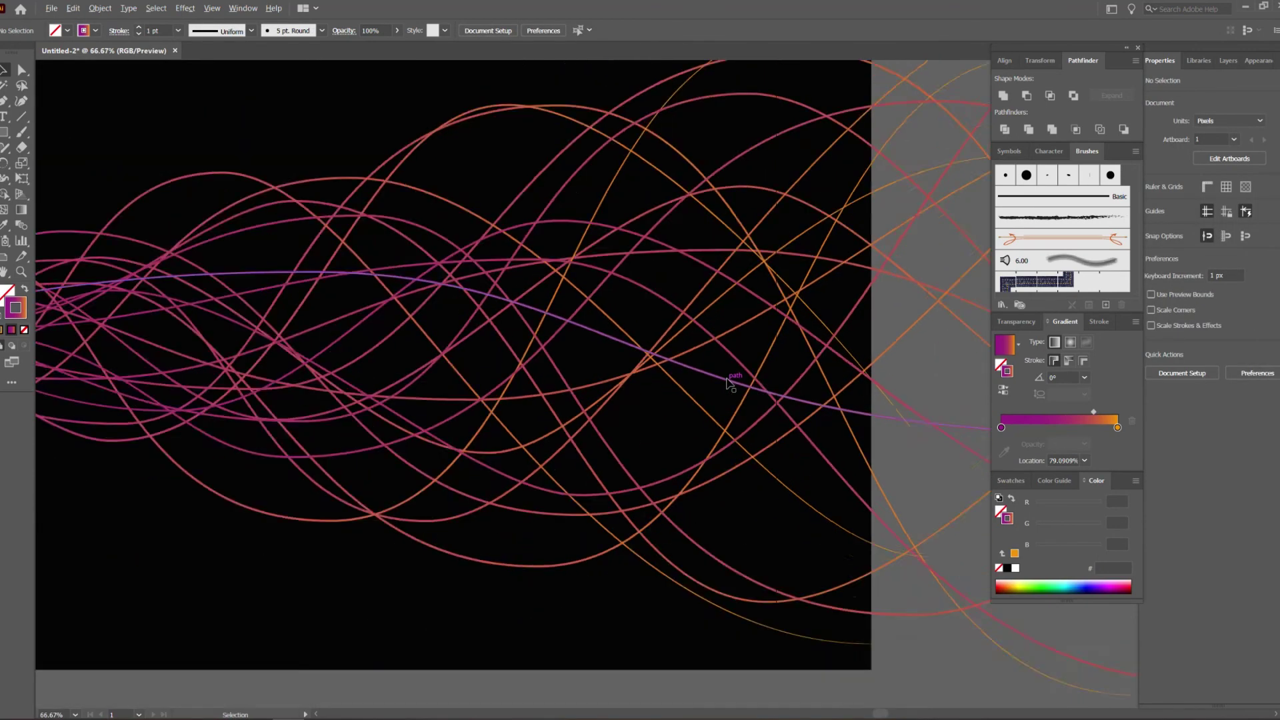
key("v")
scroll(722, 380, "down", 2)
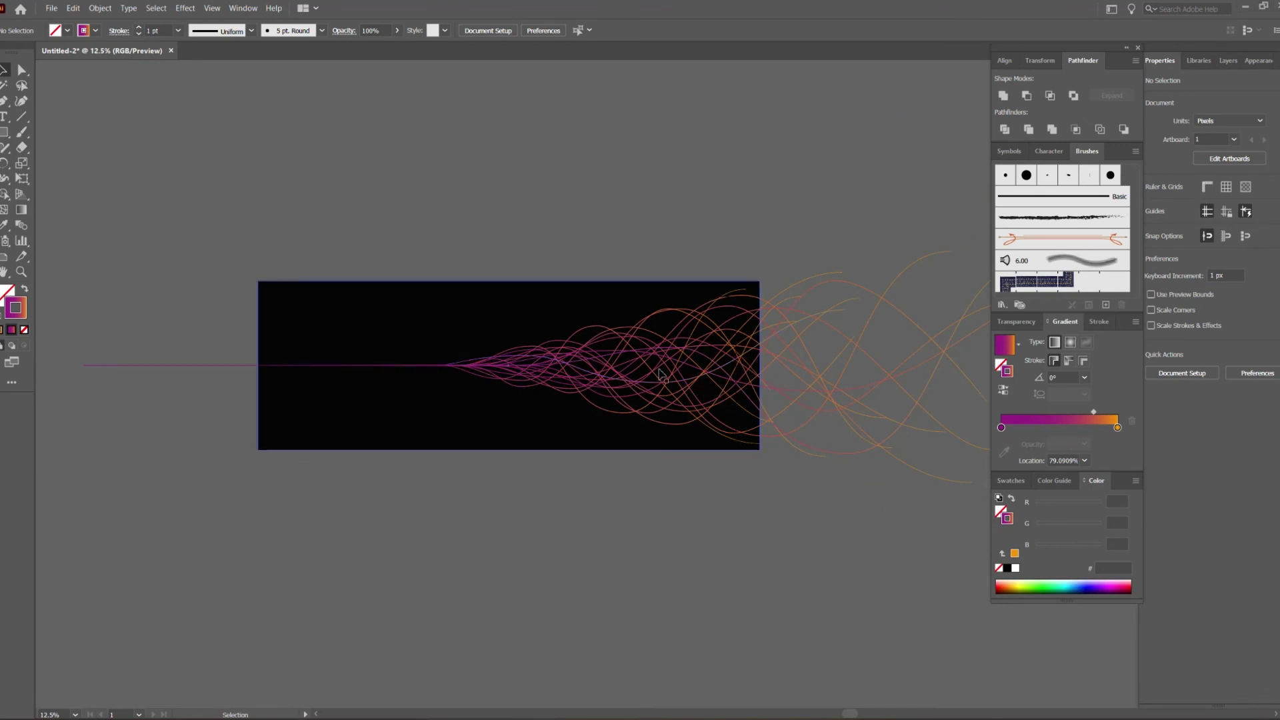
scroll(657, 374, "up", 3)
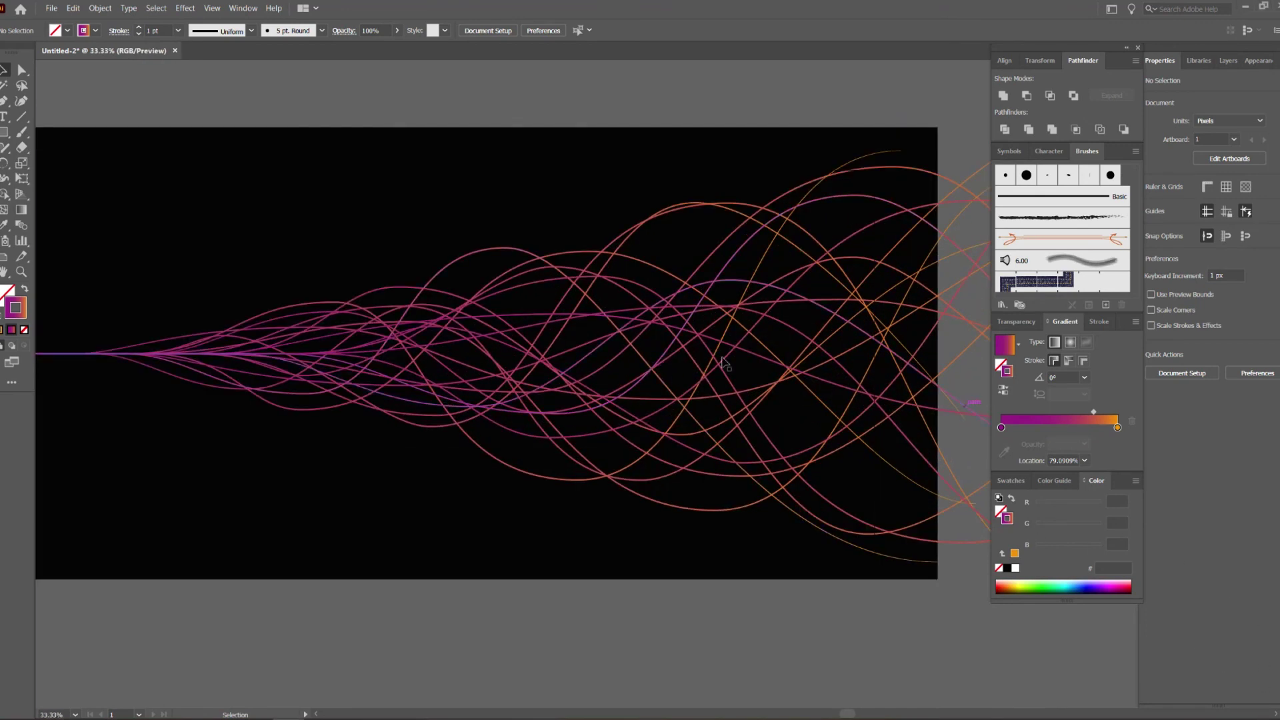
left_click(657, 374)
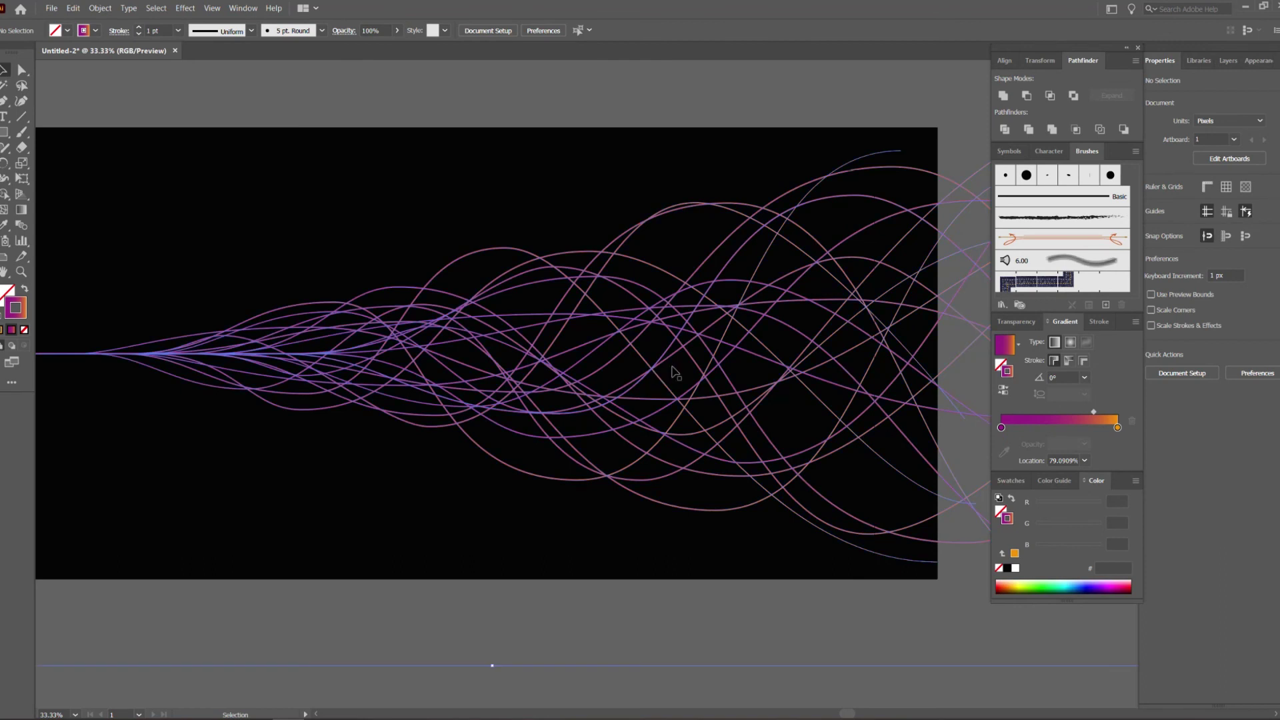
left_click(1011, 481)
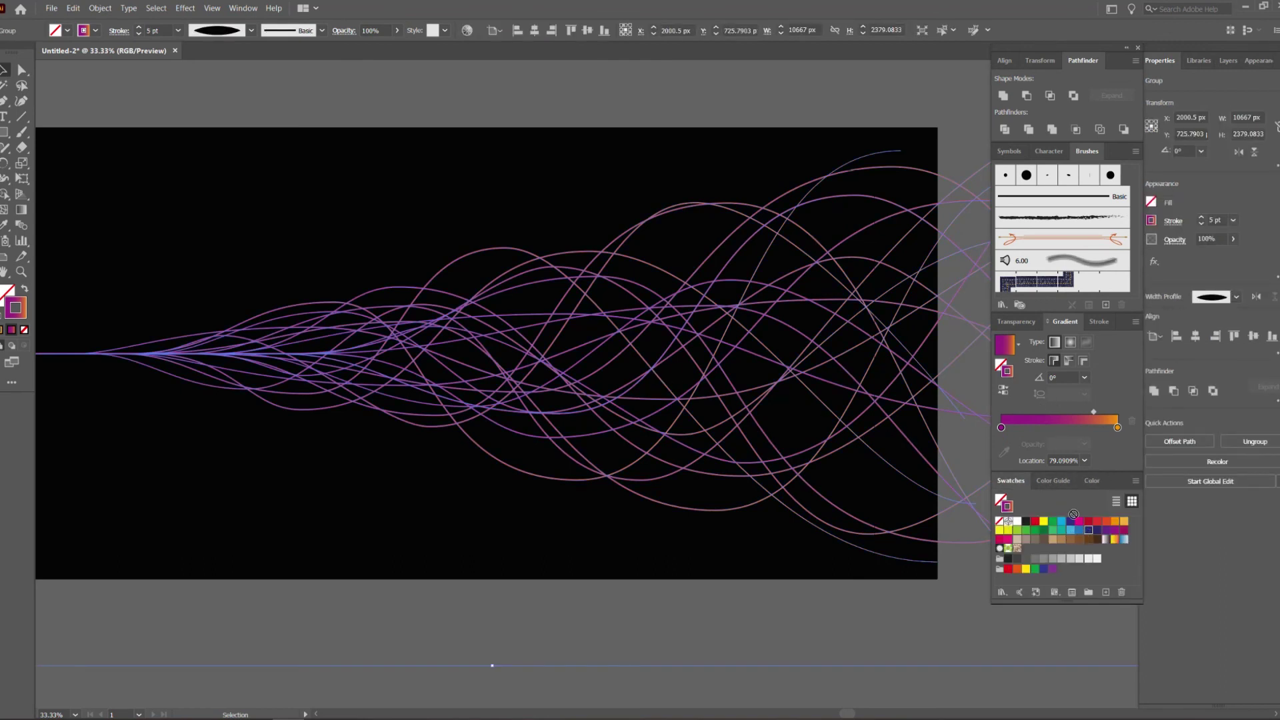
left_click_drag(1089, 531, 1001, 427)
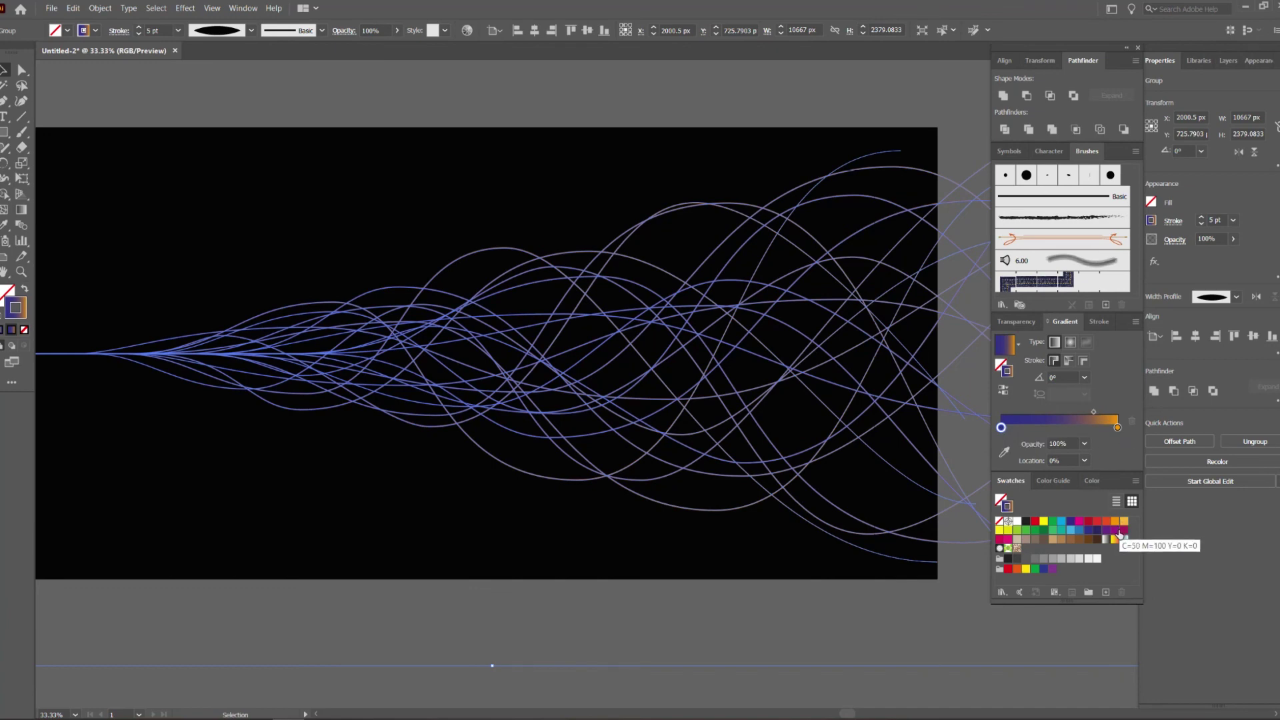
left_click_drag(1007, 543, 1114, 427)
key("ctrl+z")
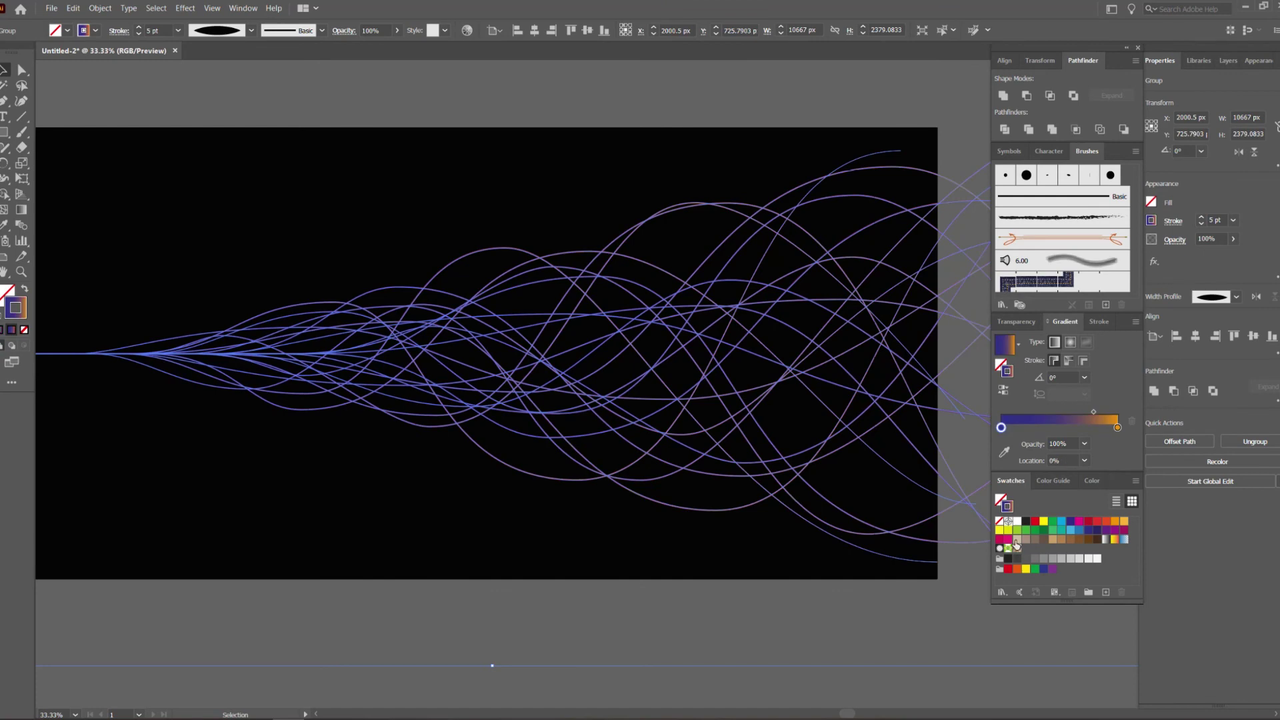
left_click_drag(1008, 544, 1117, 427)
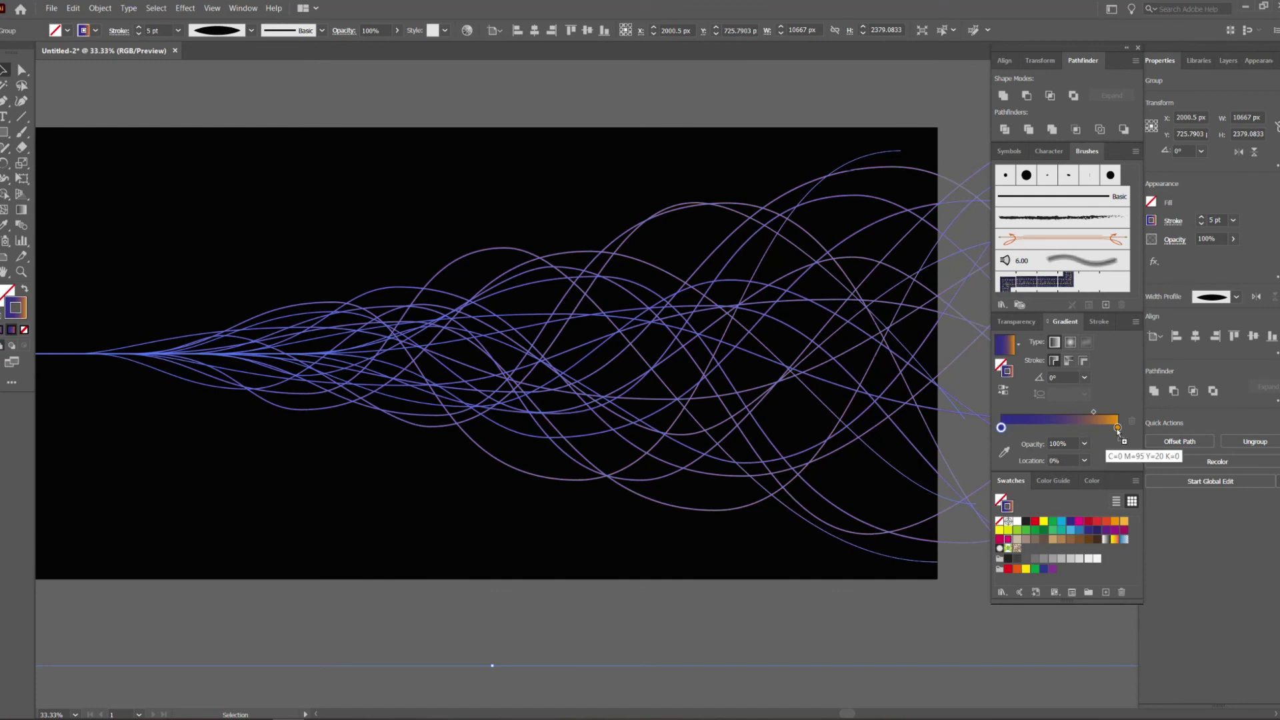
left_click(939, 612)
scroll(667, 426, "down", 1)
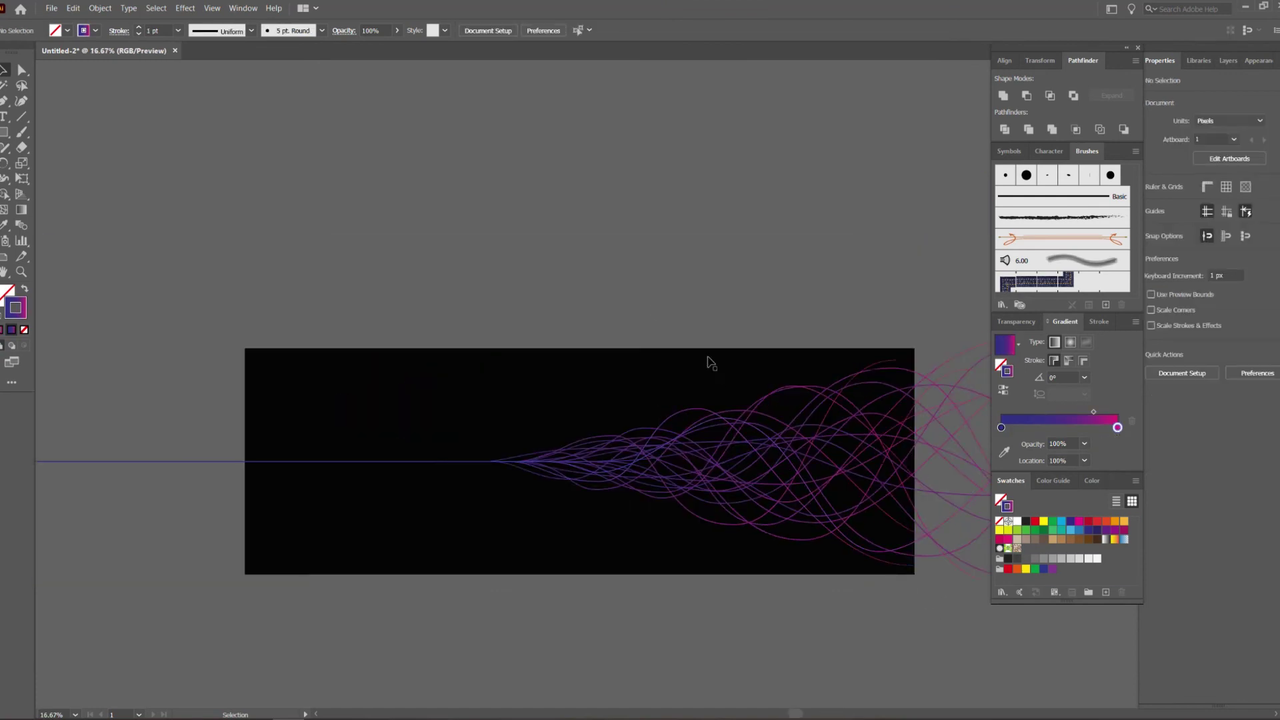
Apply Object > Expand Appearance to the wave curve group, converting strokes to filled shapes.
scroll(696, 386, "up", 3)
scroll(696, 385, "down", 1)
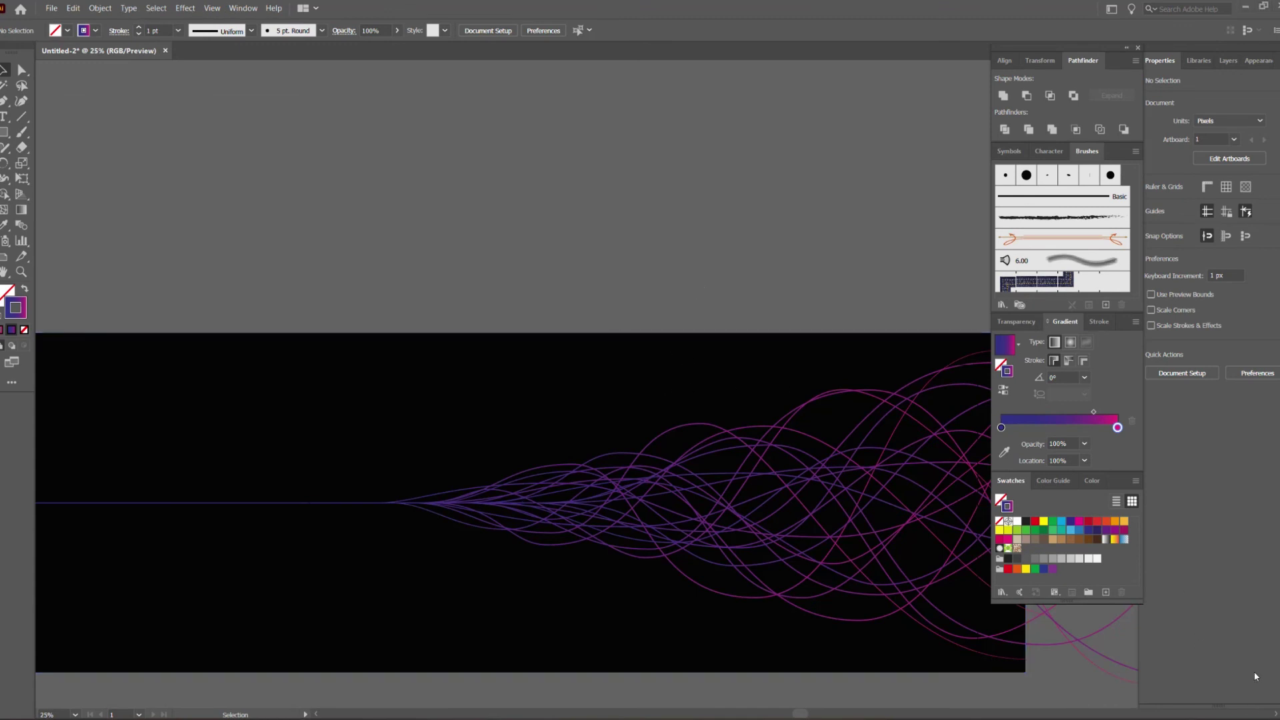
left_click(767, 450)
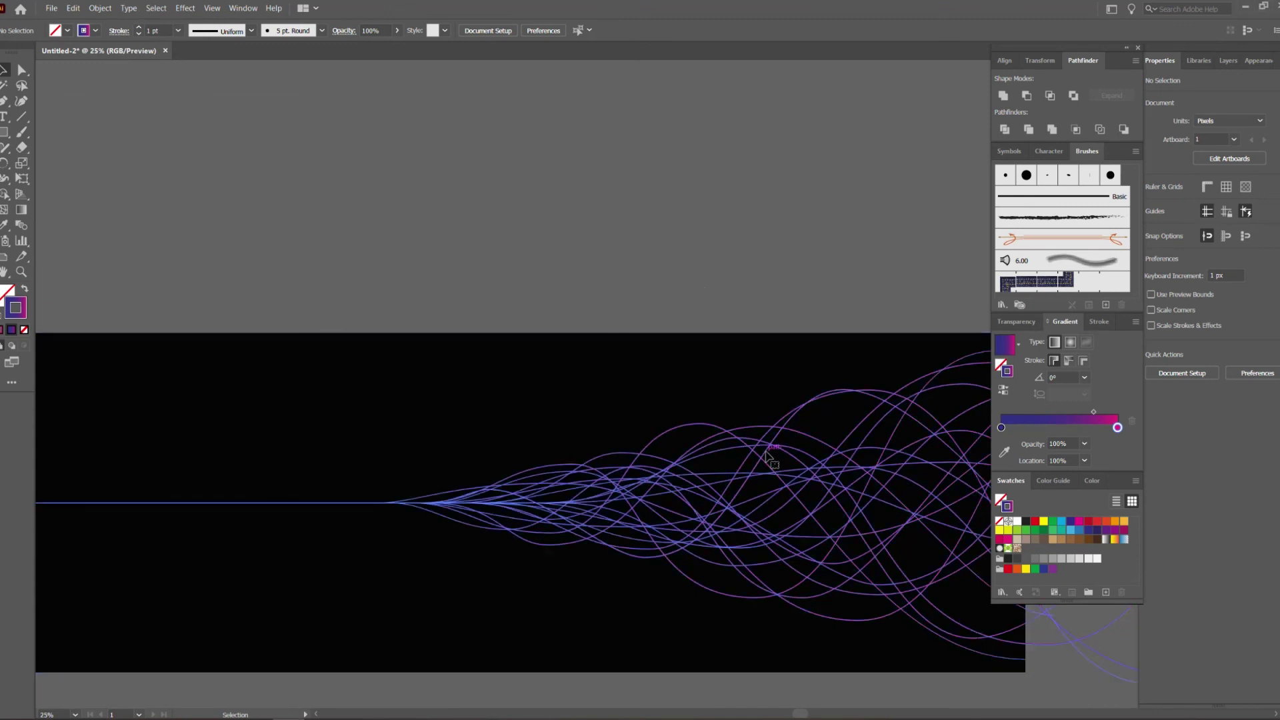
left_click(86, 8)
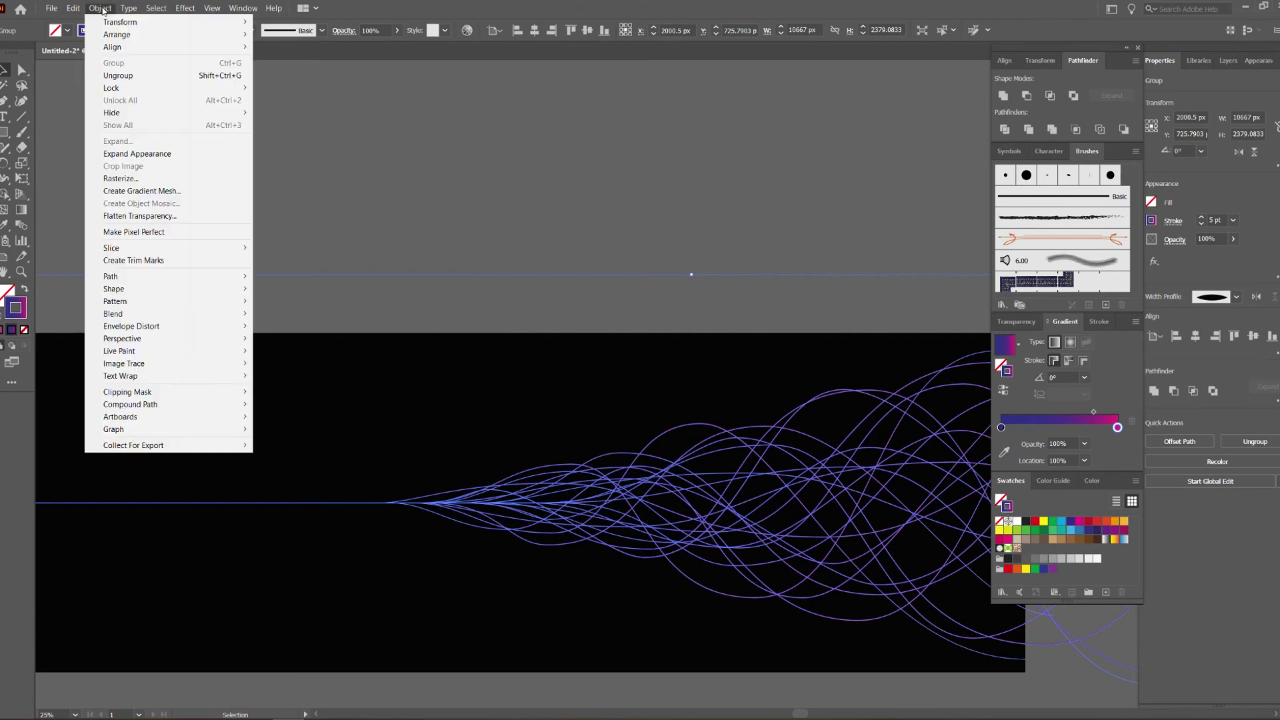
left_click(121, 148)
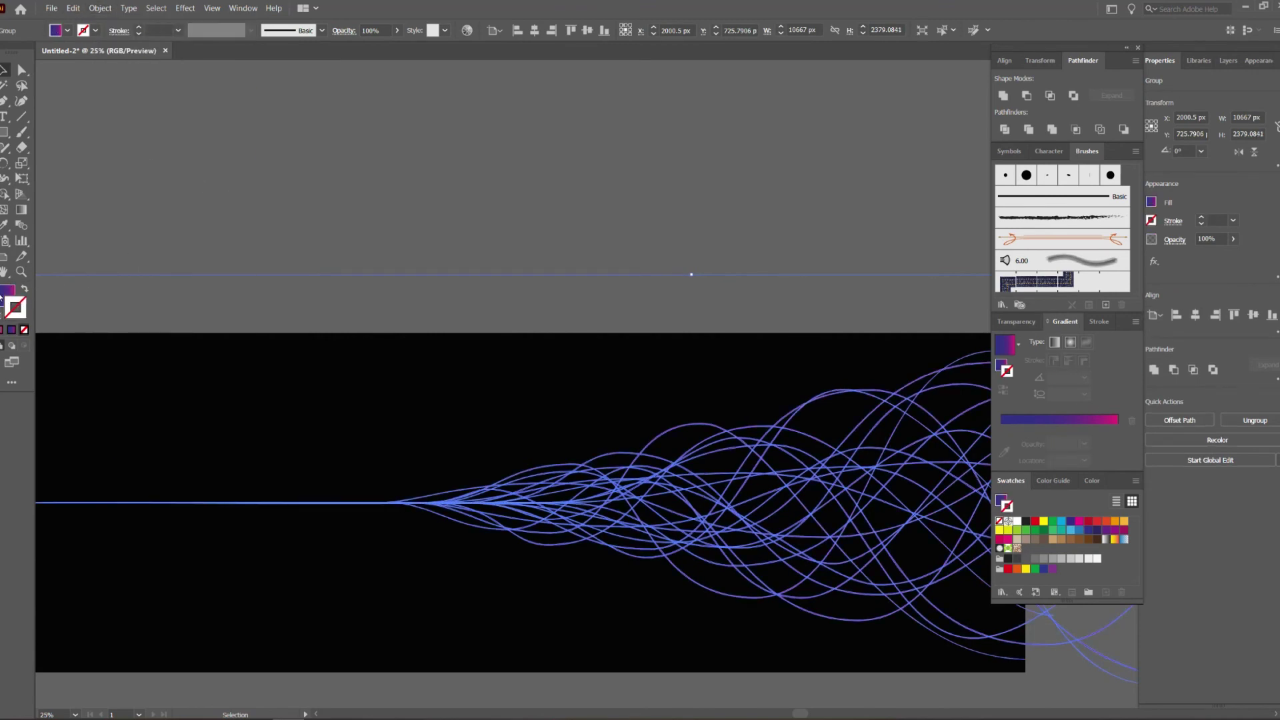
key("period")
left_click(378, 256)
Zoom and pan around the artboard to review the expanded indigo-to-magenta shapes.
scroll(820, 471, "up", 2)
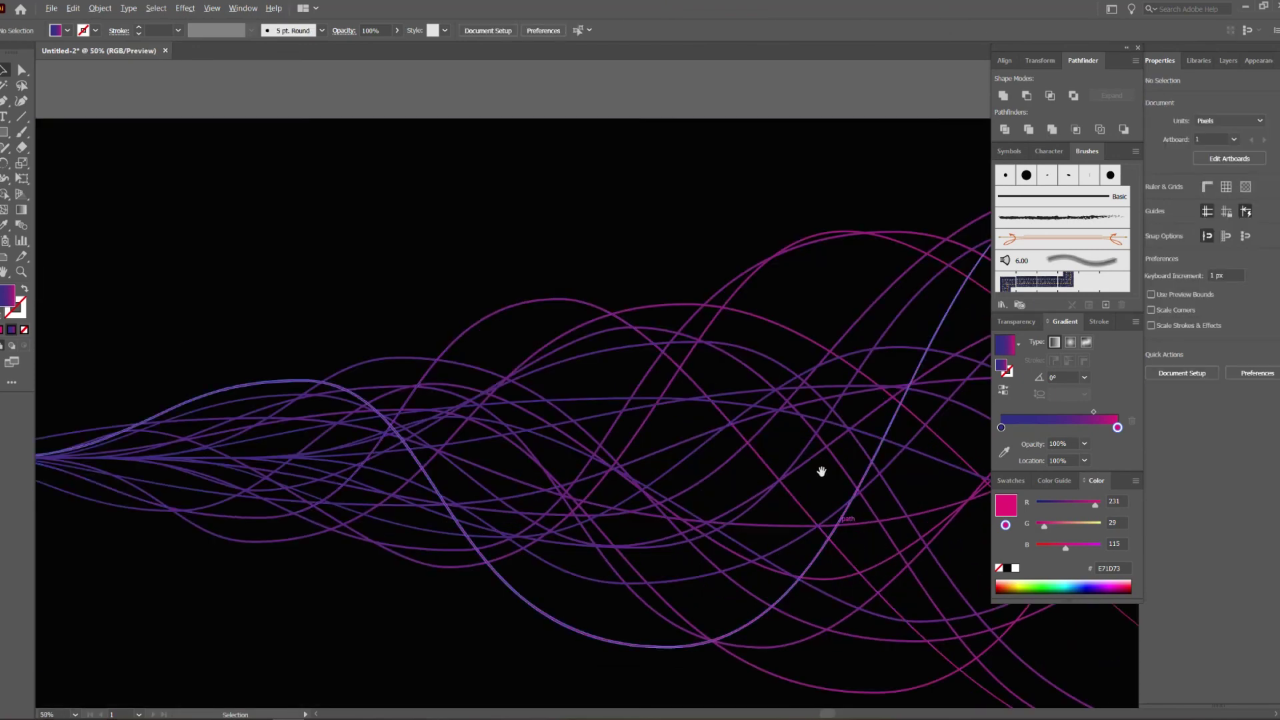
scroll(705, 428, "up", 2)
scroll(701, 440, "up", 2)
scroll(702, 440, "down", 5)
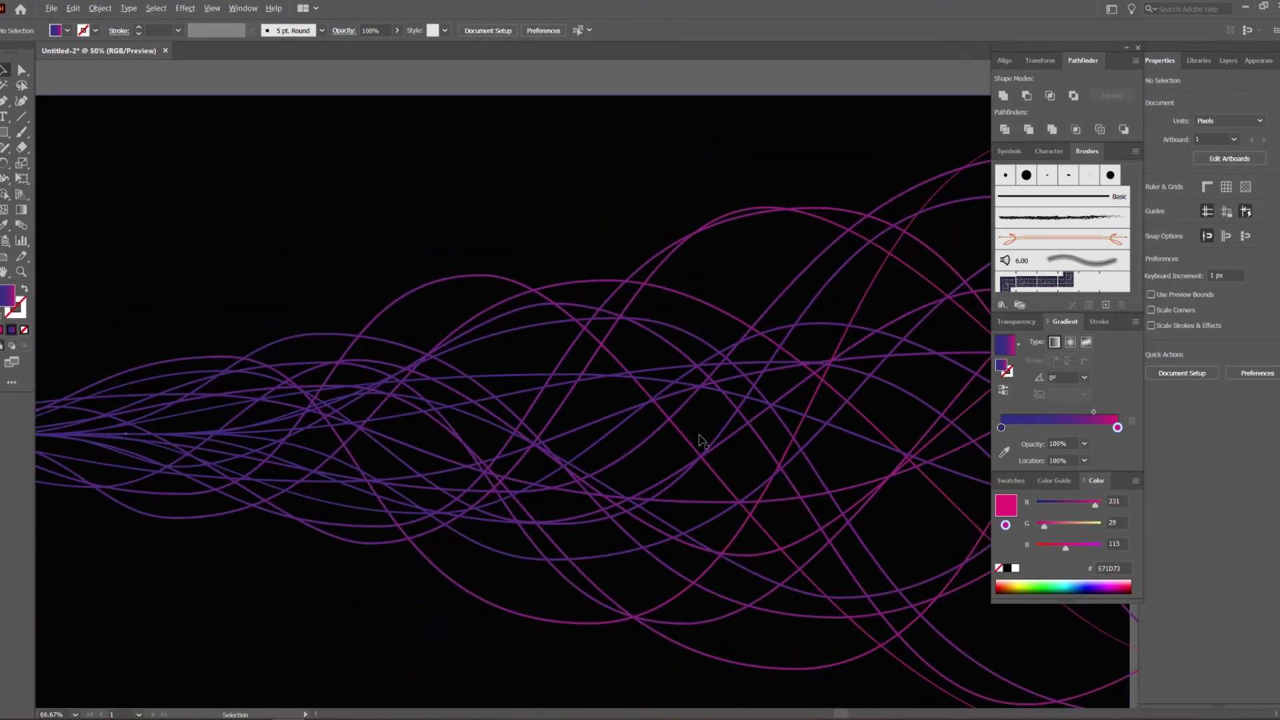
scroll(754, 280, "down", 3)
scroll(754, 426, "up", 1)
scroll(755, 427, "up", 1)
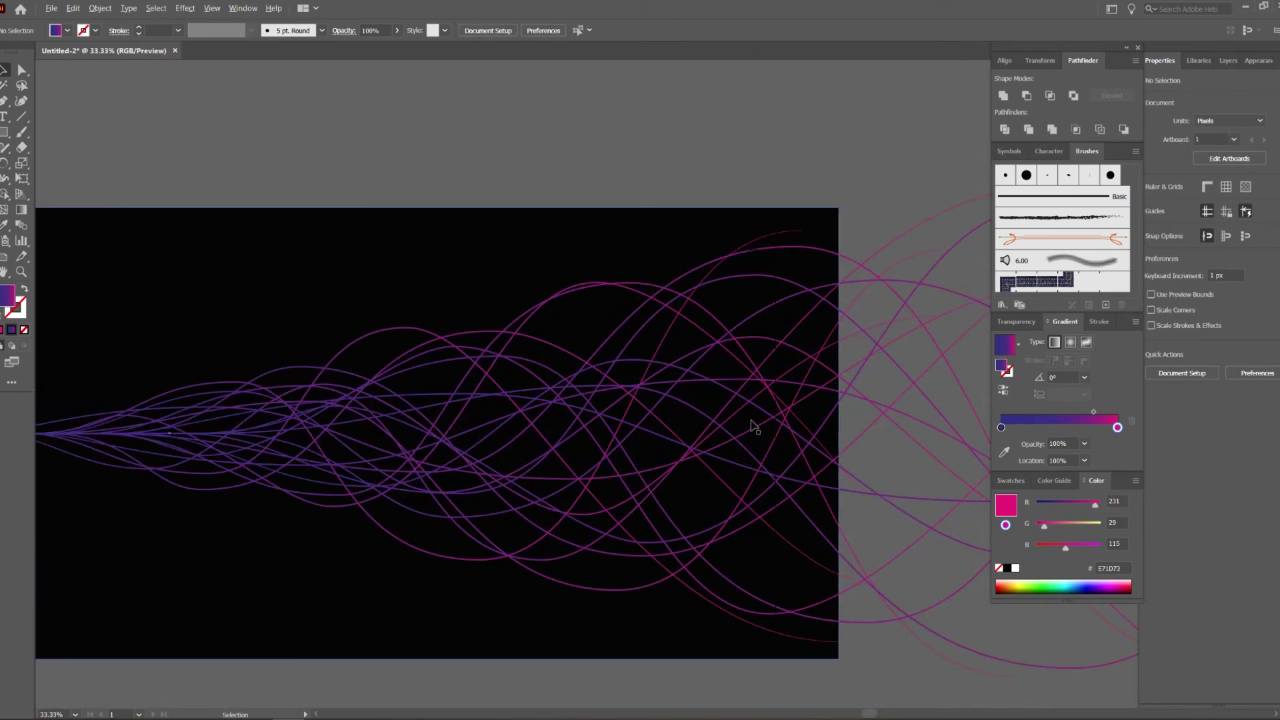
mouse_move(517, 206)
left_mouse_down()
mouse_move(682, 181)
mouse_move(706, 117)
left_mouse_up()
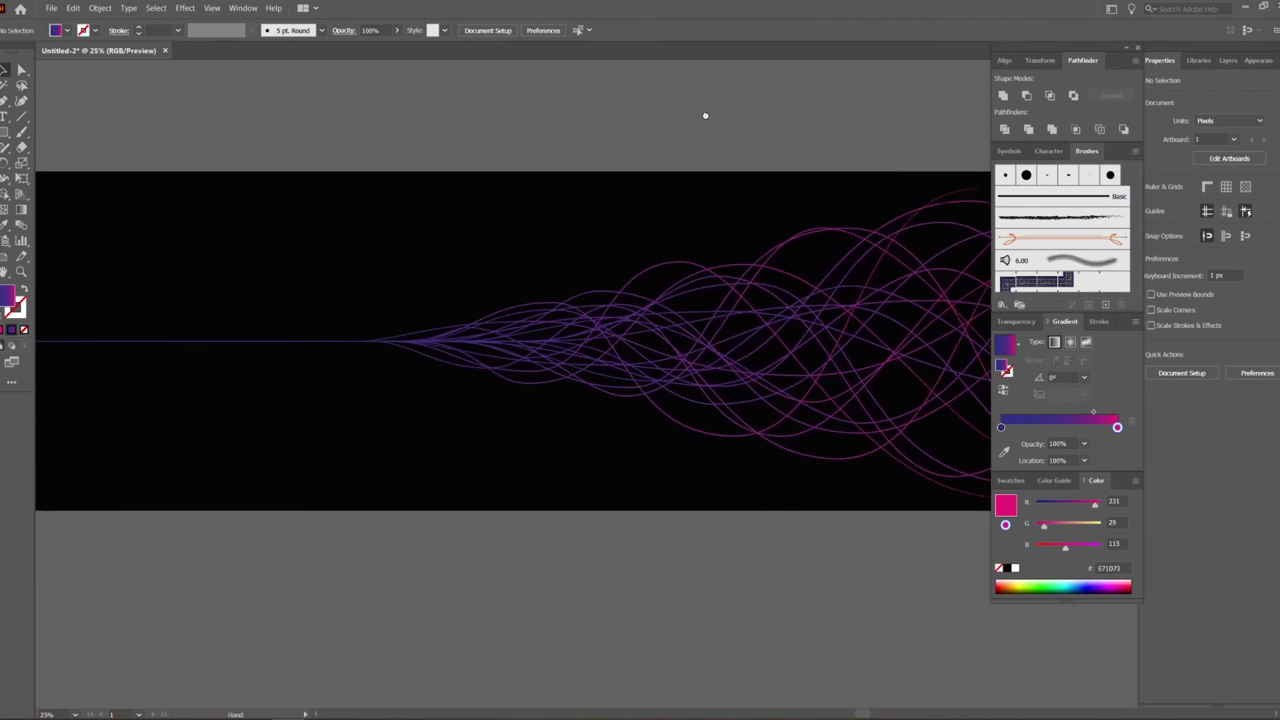